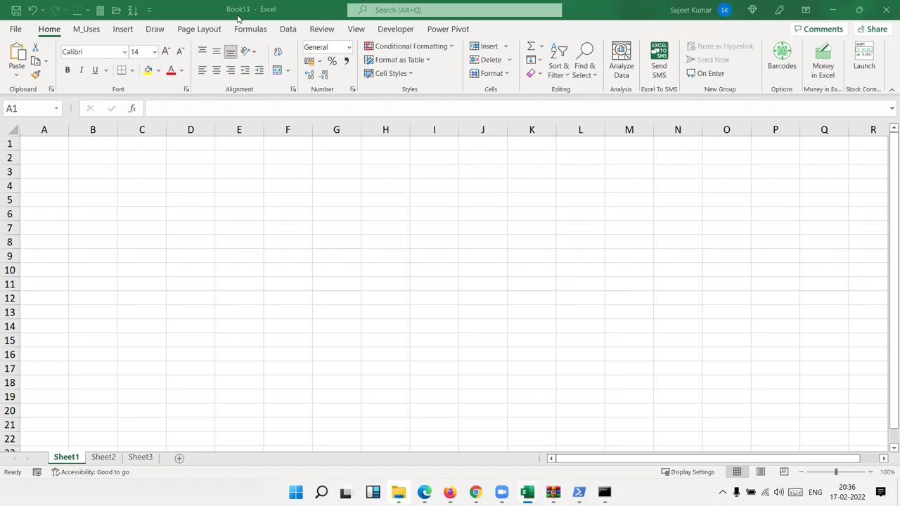
# - Open the Excel Options dialog from the File backstage over the blank Book13 sheet
pyautogui.click(24, 33)
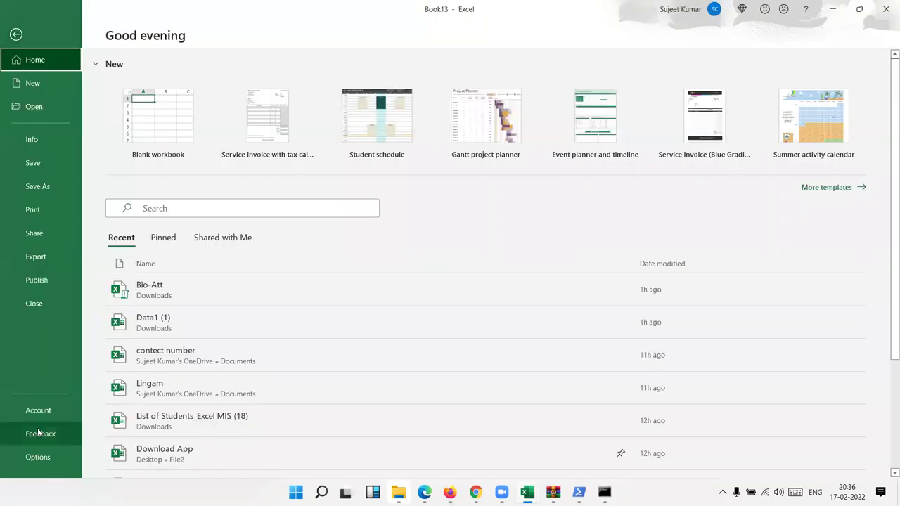
pyautogui.click(37, 459)
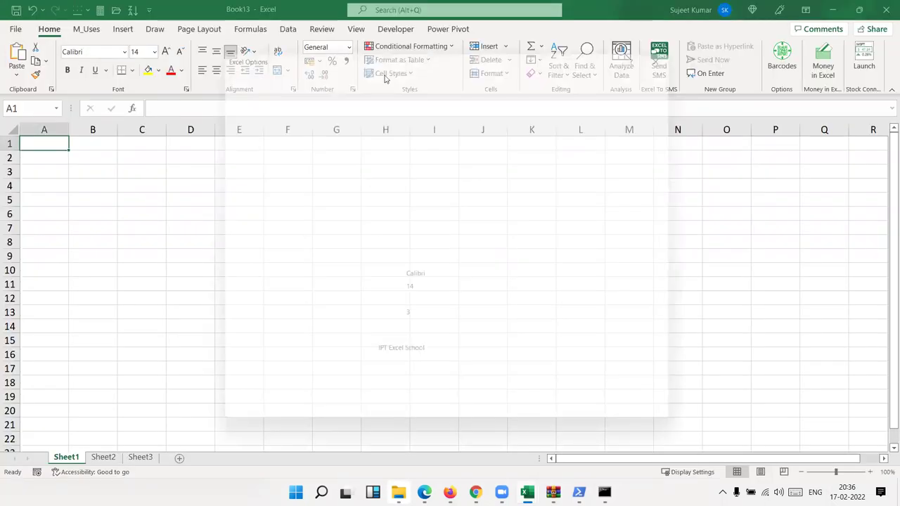
pyautogui.moveTo(374, 56); pyautogui.dragTo(309, 74)
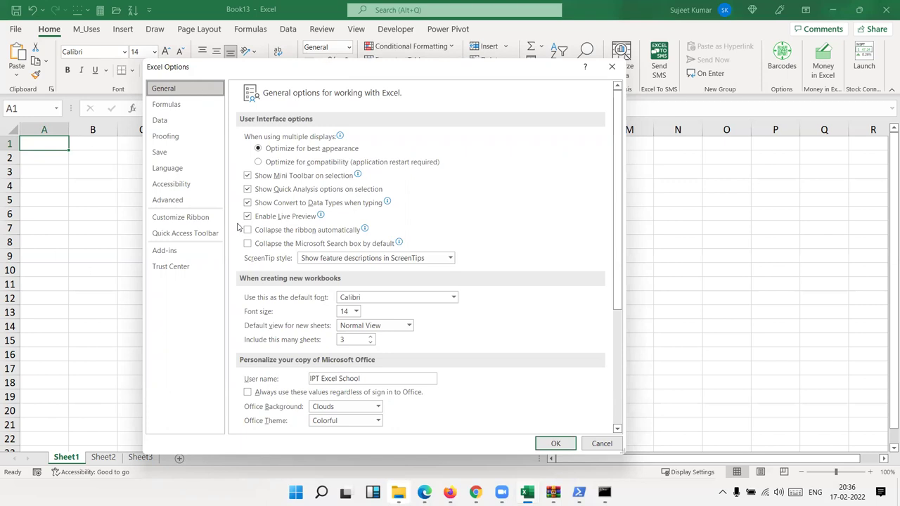
pyautogui.scroll(-5, 275, 228)
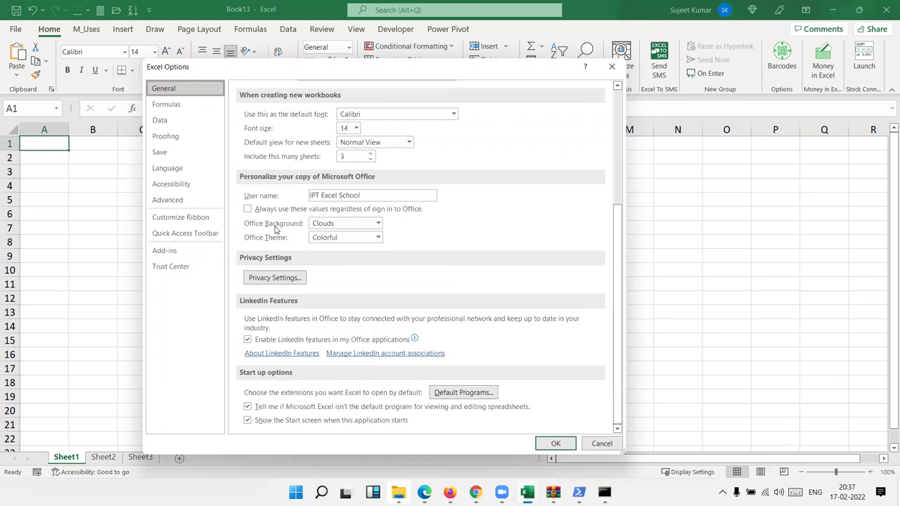
pyautogui.scroll(5, 275, 228)
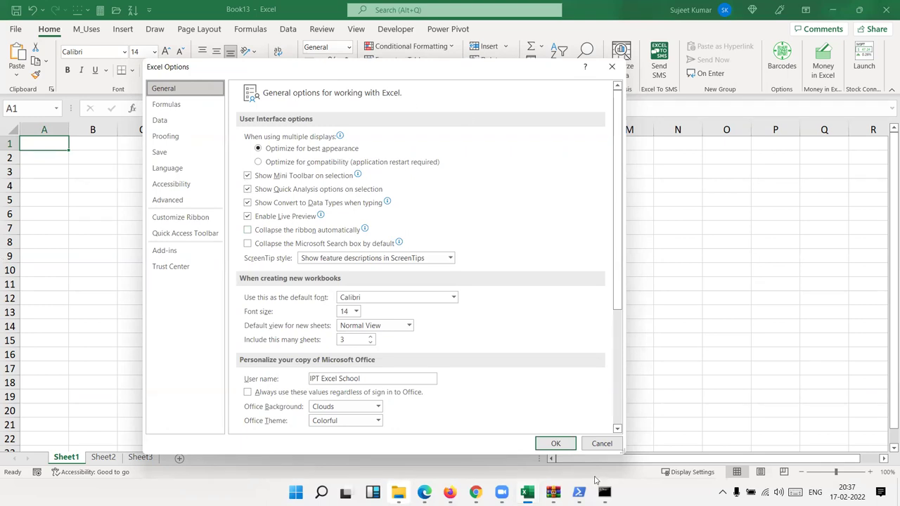
pyautogui.scroll(-3, 336, 355)
pyautogui.scroll(-2, 312, 293)
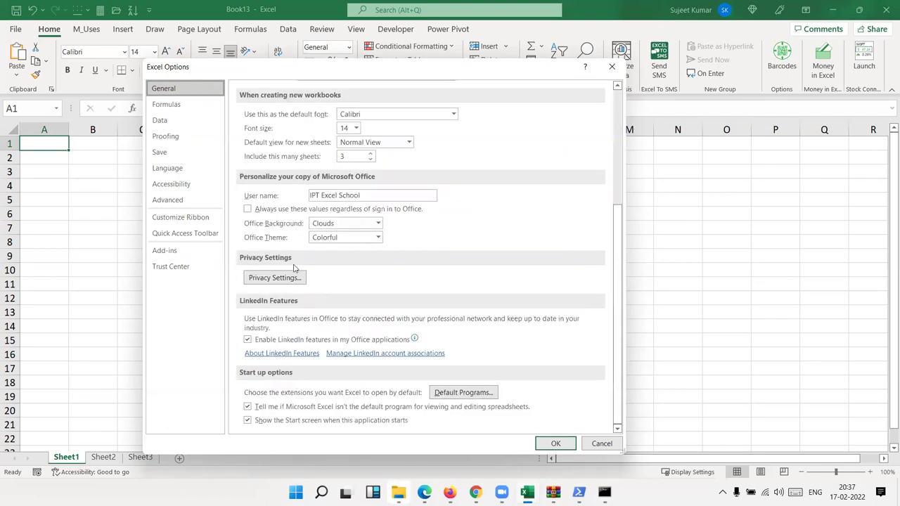
pyautogui.scroll(5, 293, 267)
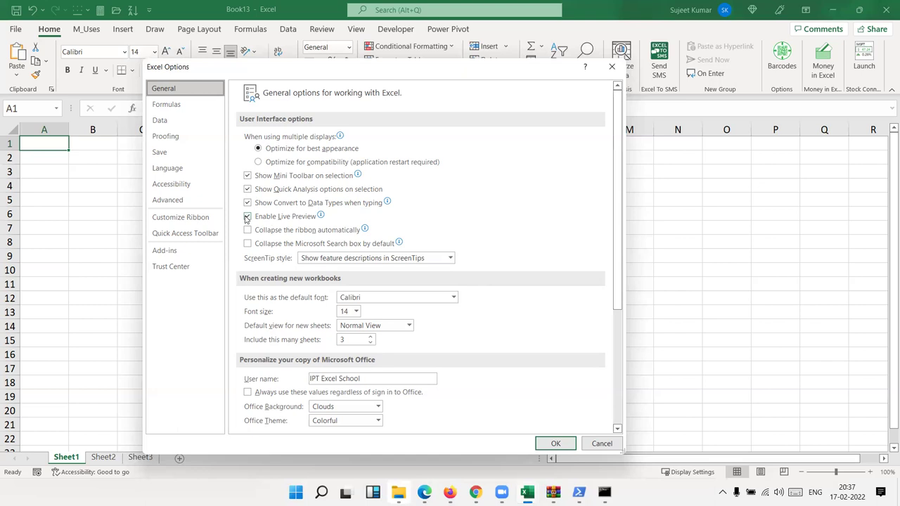
# - Close Excel Options and live-preview a fill colour on H1:N11 without applying it
pyautogui.click(247, 217)
pyautogui.press('Return')
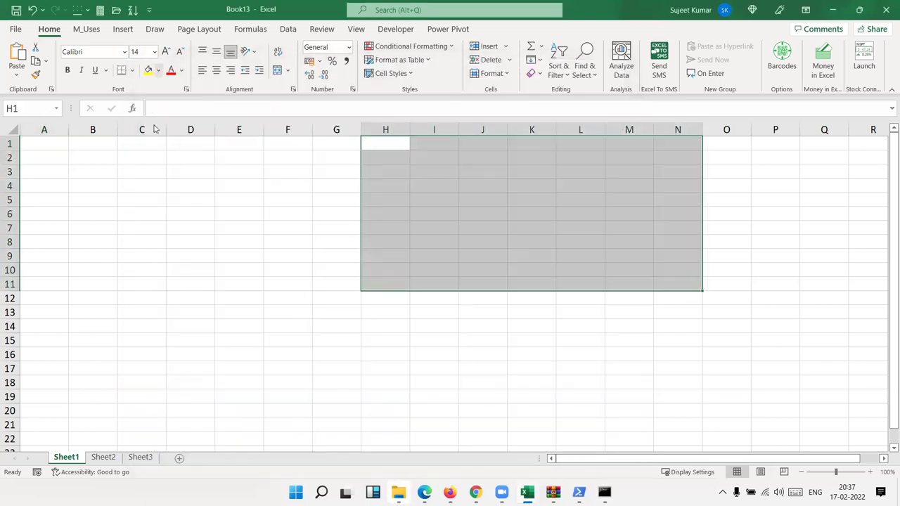
pyautogui.click(159, 70)
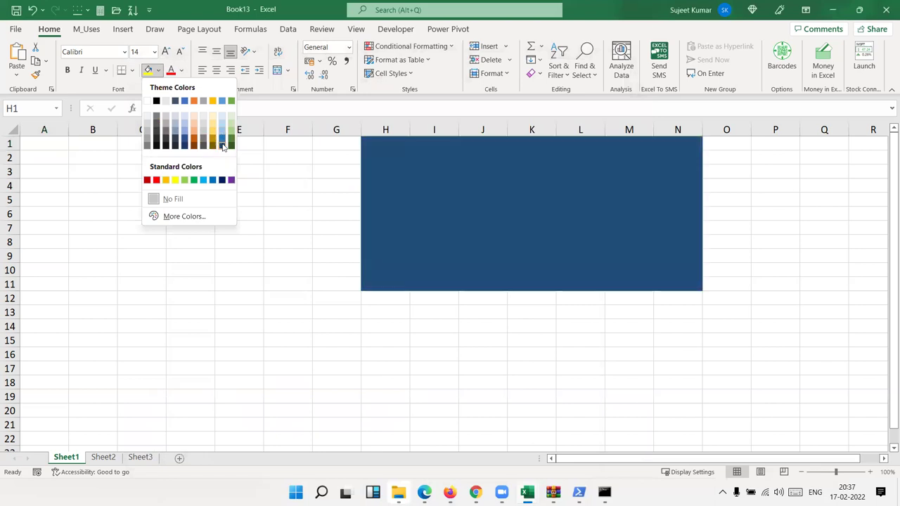
pyautogui.press('Escape')
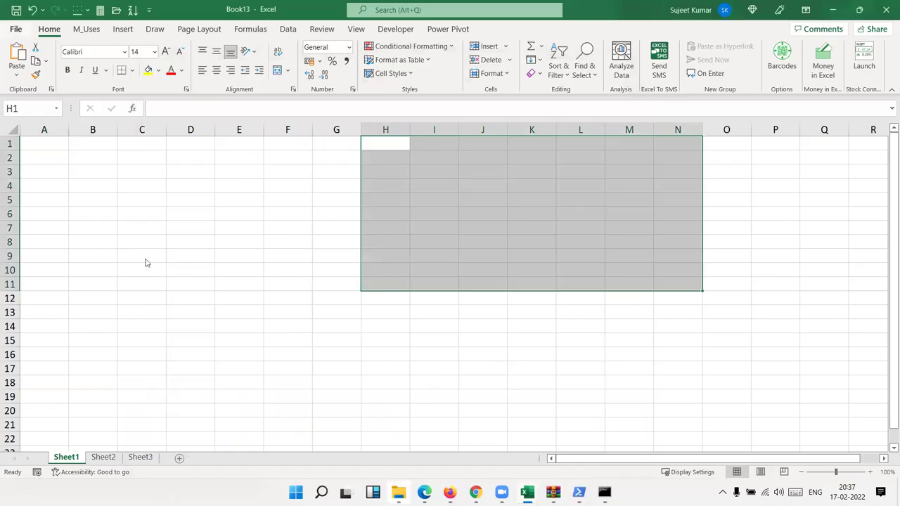
# - Reopen Excel Options with Alt+F, T, close it unchanged, then select cell F4
pyautogui.hotkey('alt', 'f')
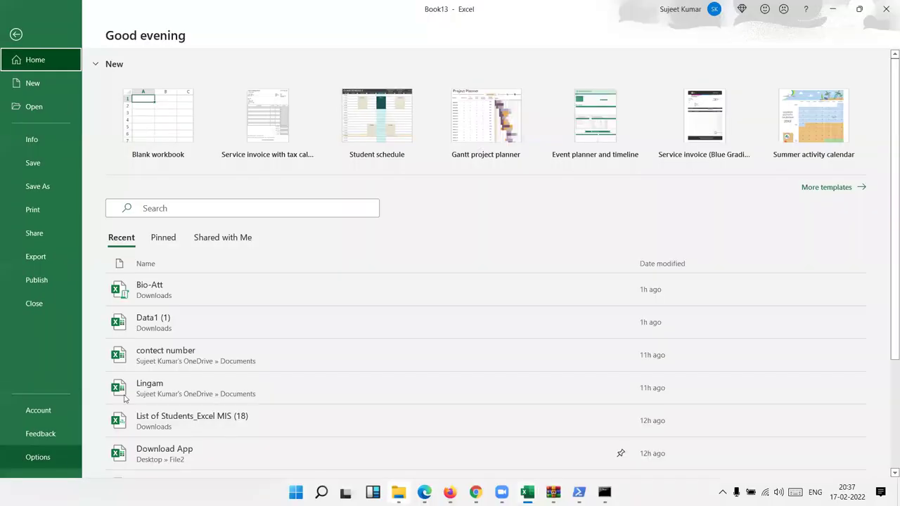
pyautogui.press('t')
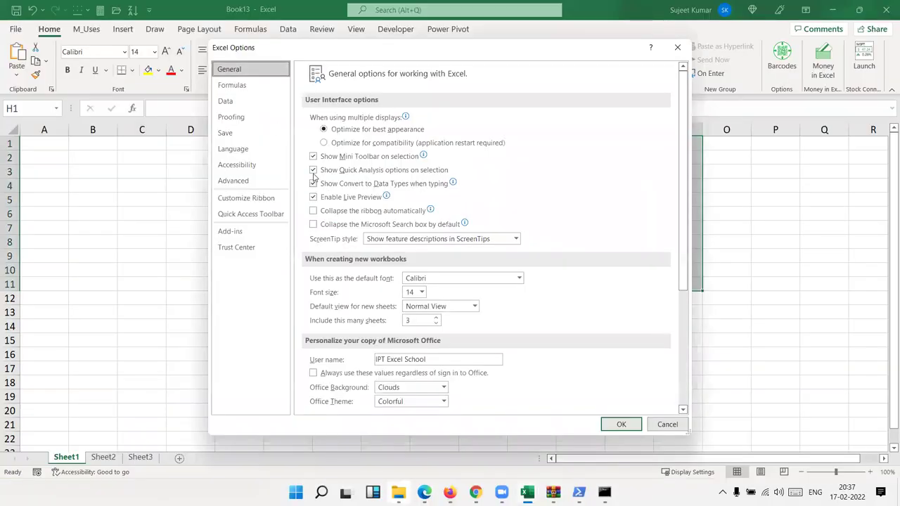
pyautogui.moveTo(318, 199)
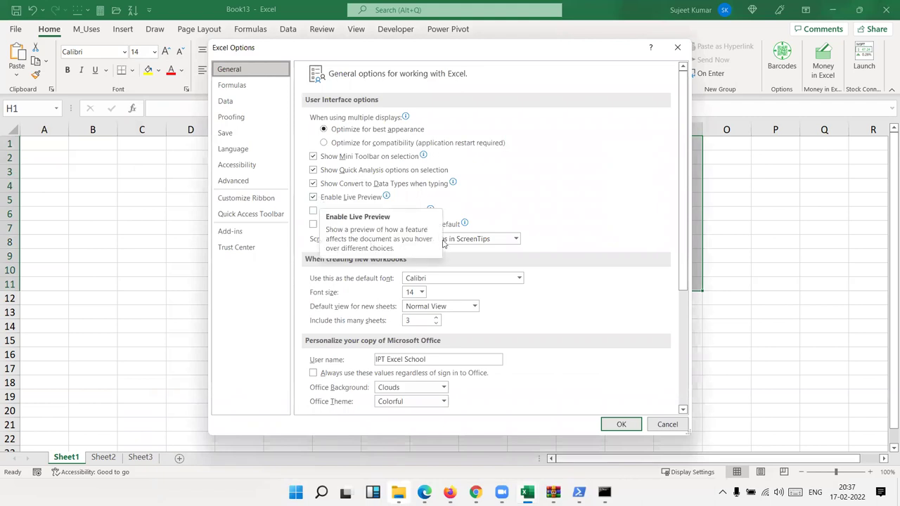
pyautogui.press('Escape')
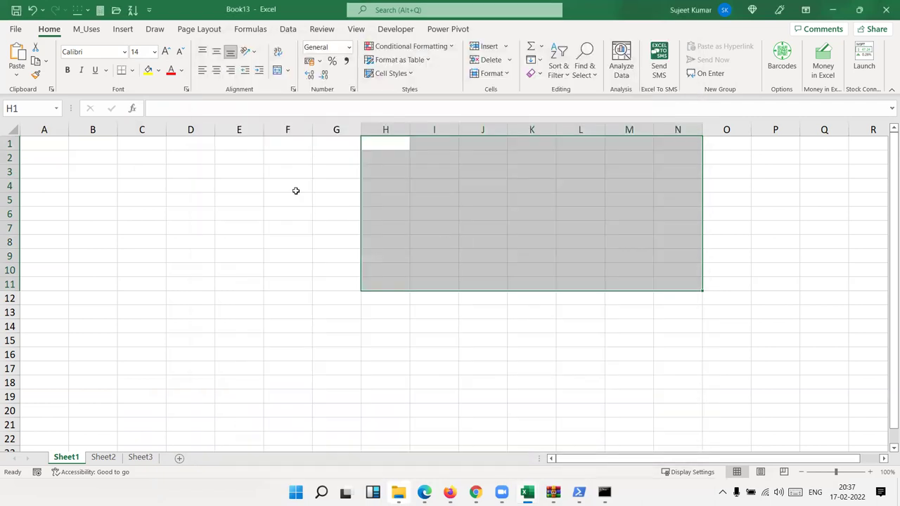
pyautogui.click(295, 190)
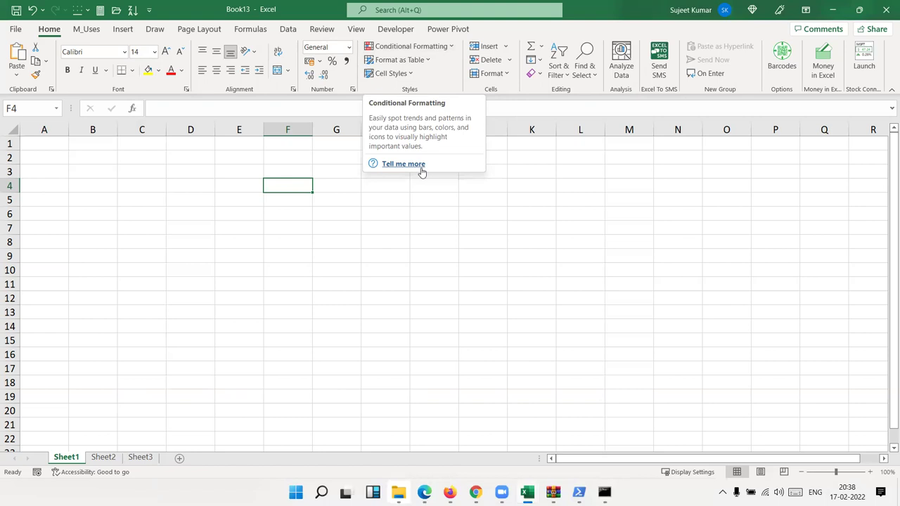
pyautogui.click(379, 257)
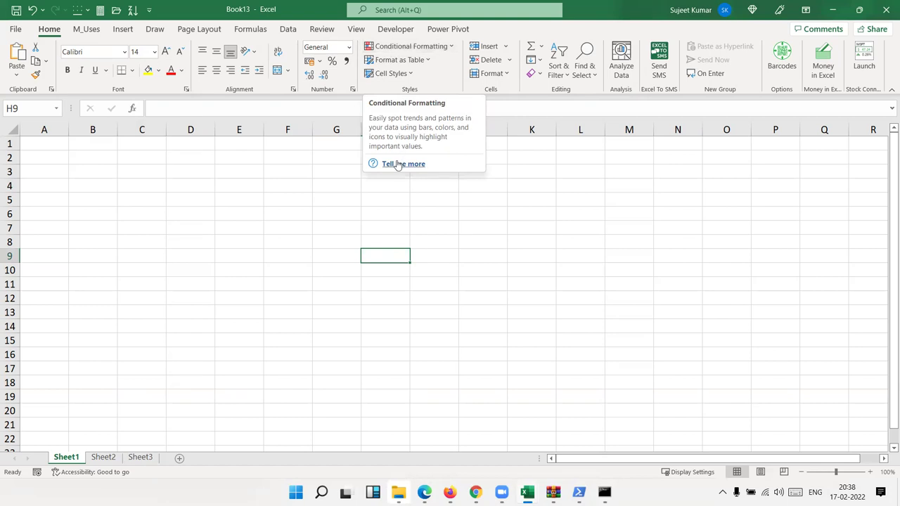
pyautogui.click(397, 164)
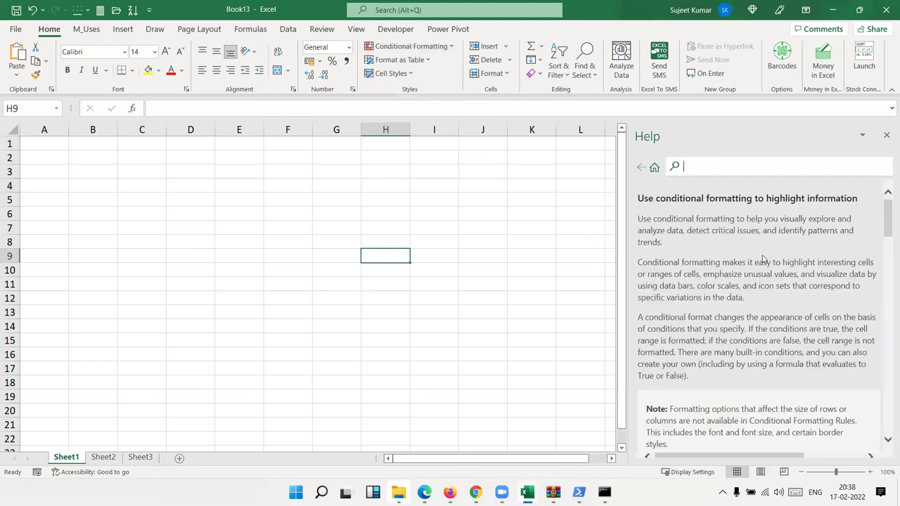
pyautogui.scroll(-5, 760, 259)
pyautogui.scroll(-3, 761, 259)
pyautogui.scroll(-5, 759, 253)
pyautogui.scroll(-5, 759, 248)
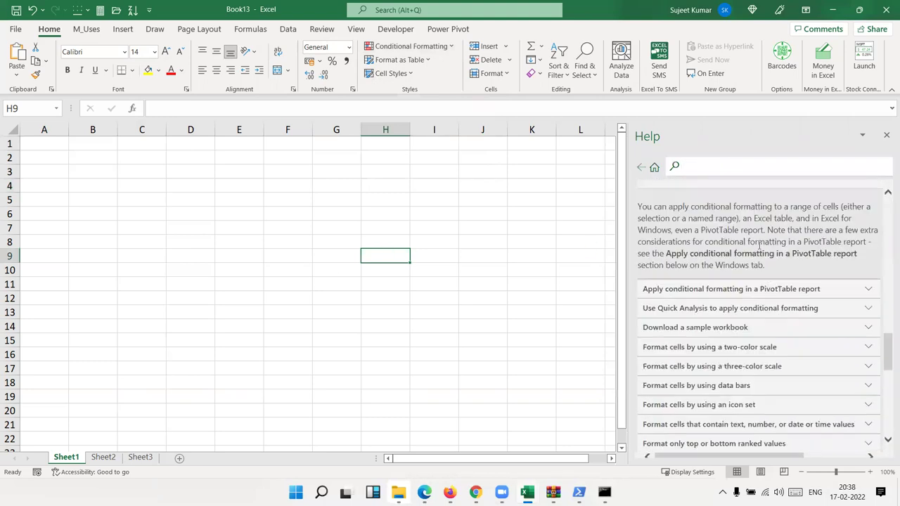
pyautogui.scroll(-5, 759, 247)
pyautogui.scroll(-5, 753, 247)
pyautogui.scroll(10, 753, 248)
pyautogui.scroll(10, 753, 252)
pyautogui.scroll(3, 753, 253)
pyautogui.scroll(5, 753, 256)
pyautogui.scroll(-5, 753, 256)
pyautogui.scroll(-5, 752, 257)
pyautogui.scroll(-2, 752, 257)
pyautogui.click(887, 135)
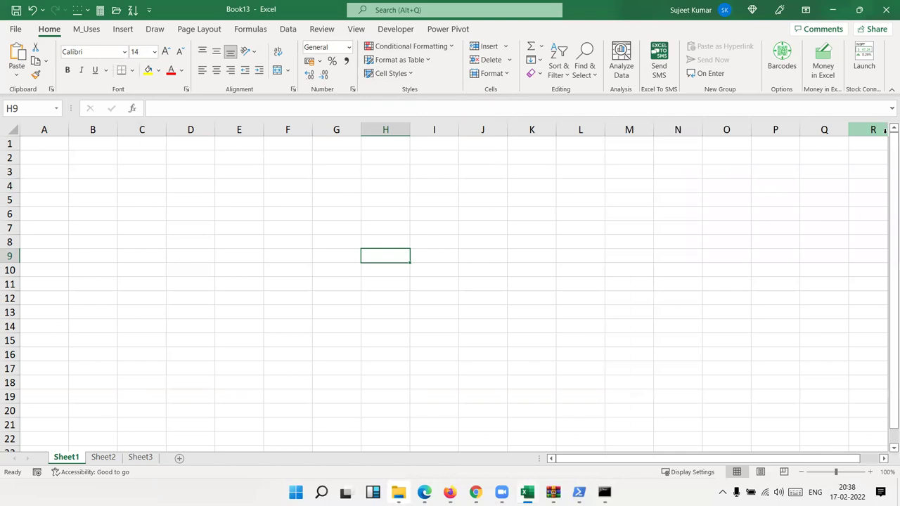
# - Select cell H5, then try the ScreenTip style choices in Excel Options and close the dialog
pyautogui.click(381, 201)
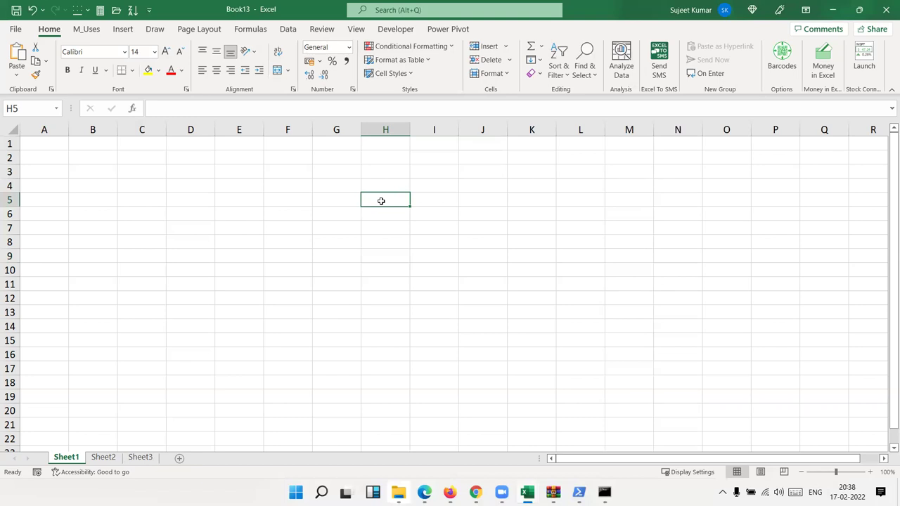
pyautogui.click(15, 30)
pyautogui.click(41, 456)
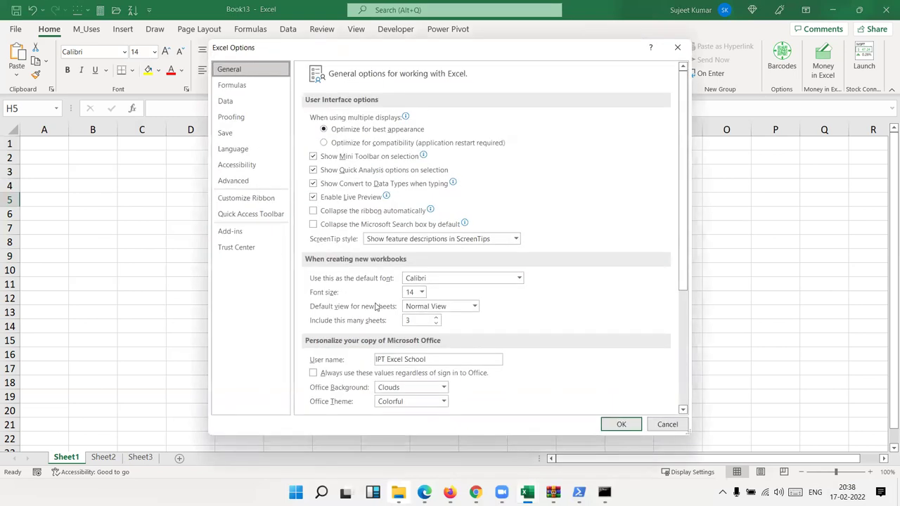
pyautogui.click(411, 240)
pyautogui.click(397, 273)
pyautogui.press('Return')
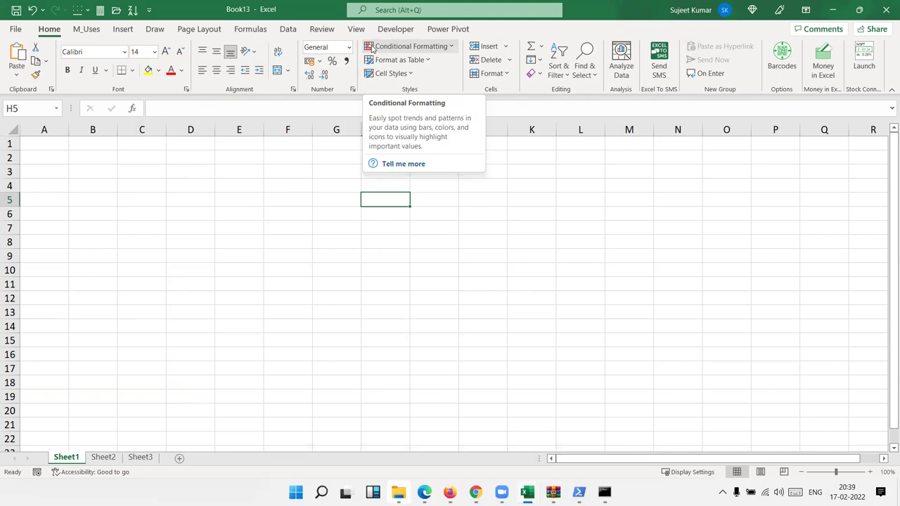
# - Reopen Excel Options and view the ScreenTip styles, leaving 'Show feature descriptions in ScreenTips' selected
pyautogui.click(16, 28)
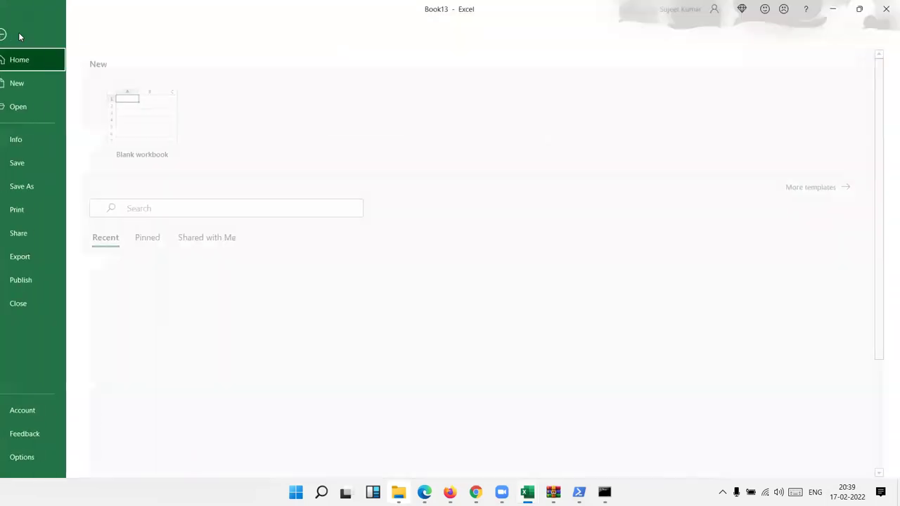
pyautogui.click(37, 457)
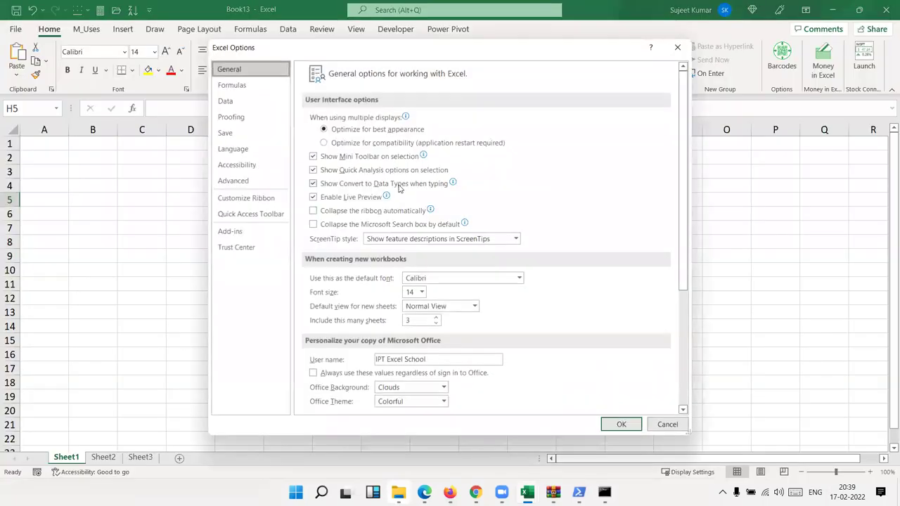
pyautogui.click(380, 239)
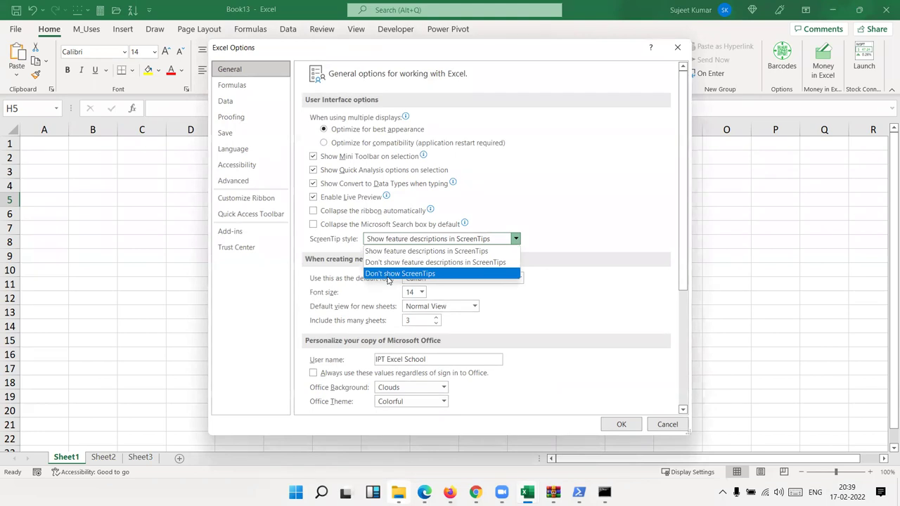
pyautogui.press('Escape')
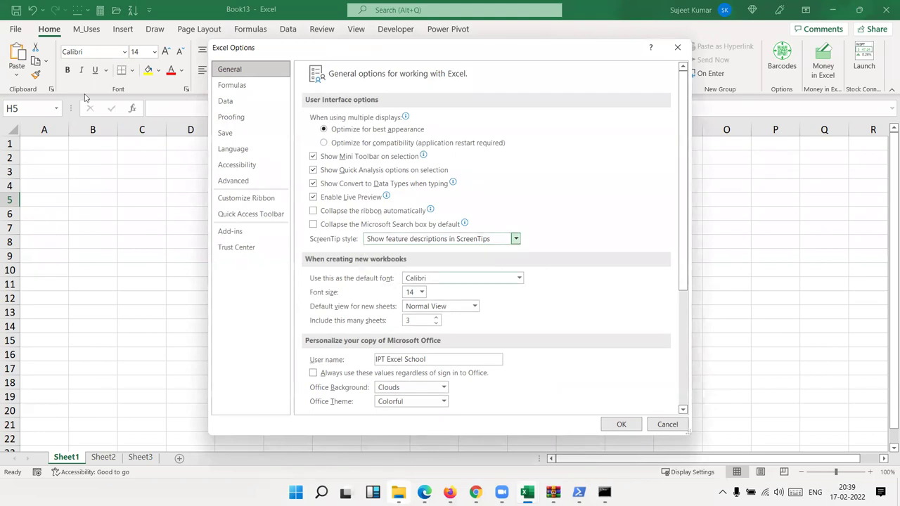
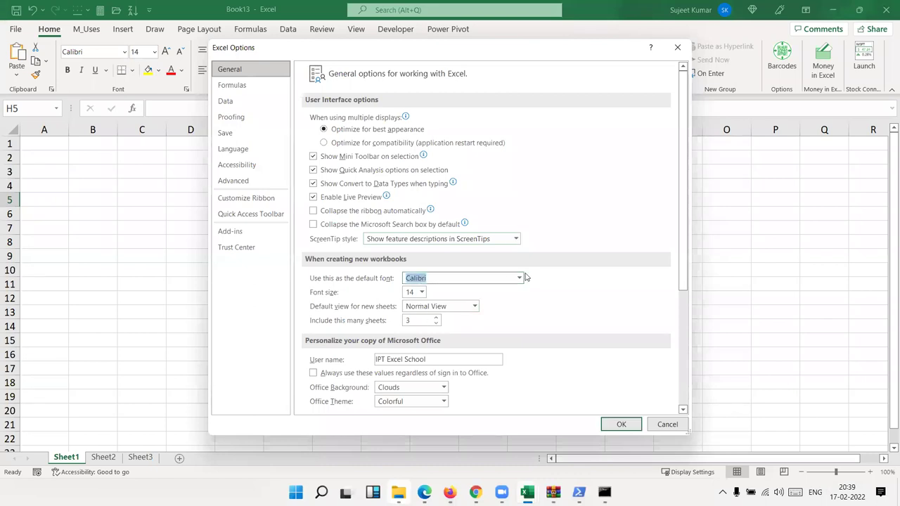
# - Browse the default font list in Excel Options, keeping Calibri
pyautogui.click(518, 278)
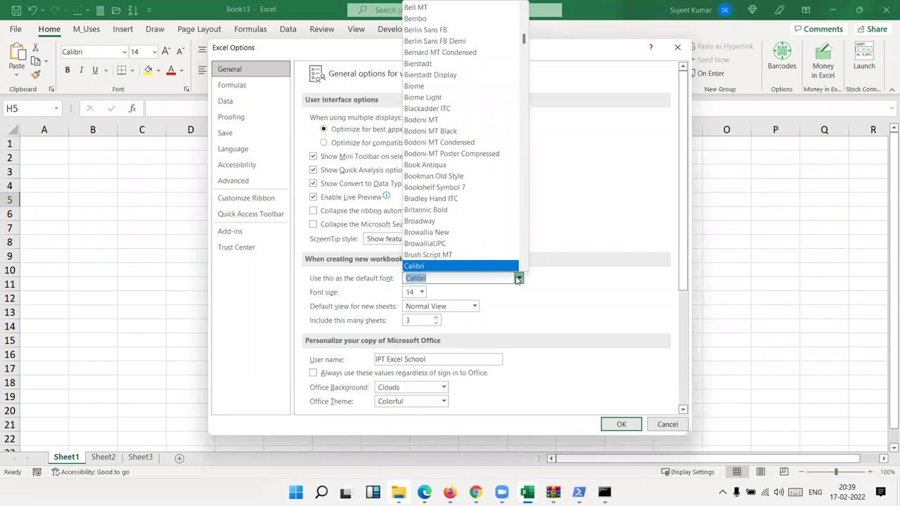
pyautogui.click(517, 279)
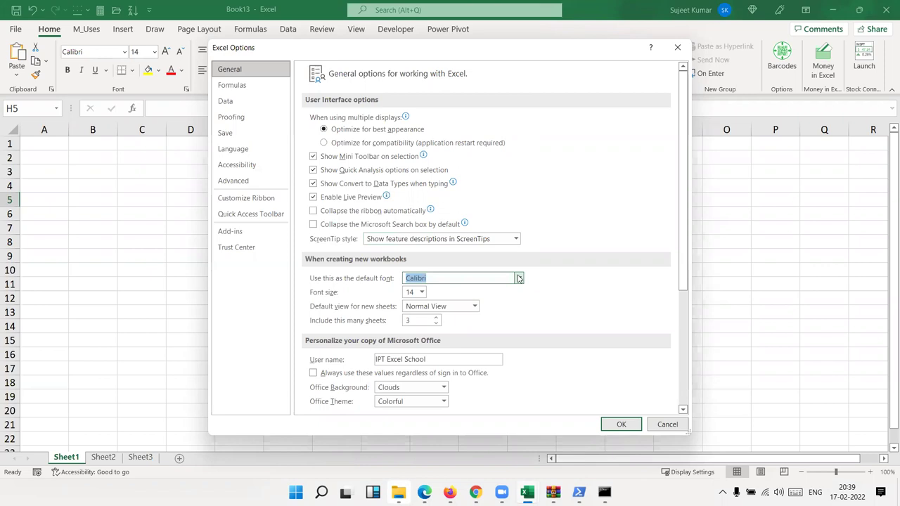
pyautogui.click(518, 278)
pyautogui.click(518, 278)
pyautogui.click(414, 322)
pyautogui.click(410, 364)
pyautogui.press('super+d')
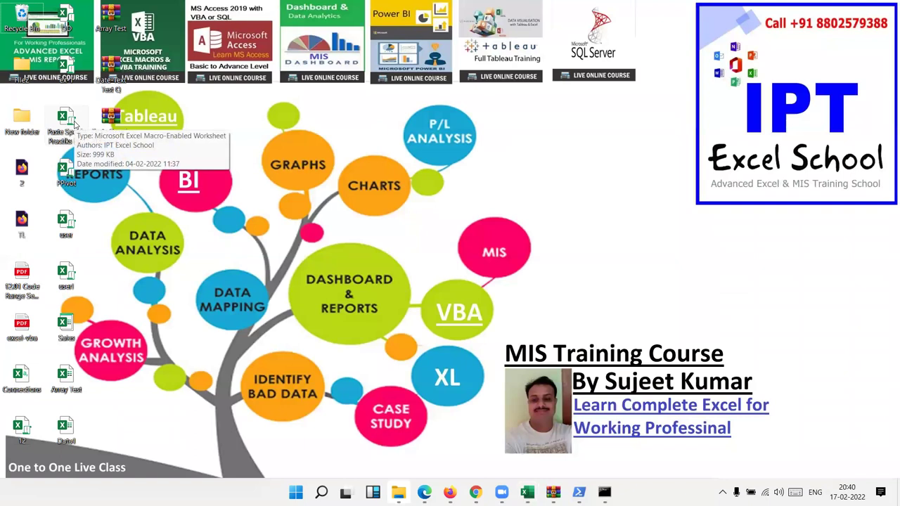
pyautogui.press('super+d')
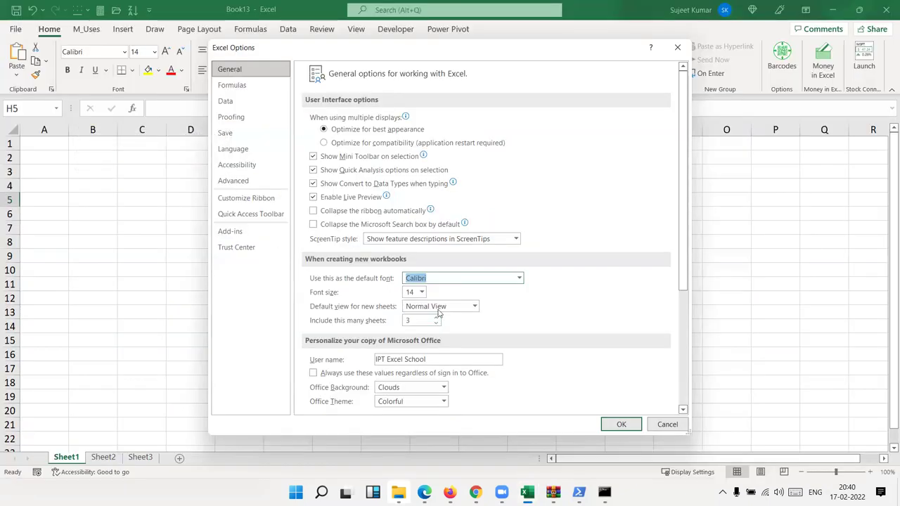
pyautogui.click(422, 359)
pyautogui.click(418, 318)
# - Switch the Office theme to Black and apply it
pyautogui.click(401, 401)
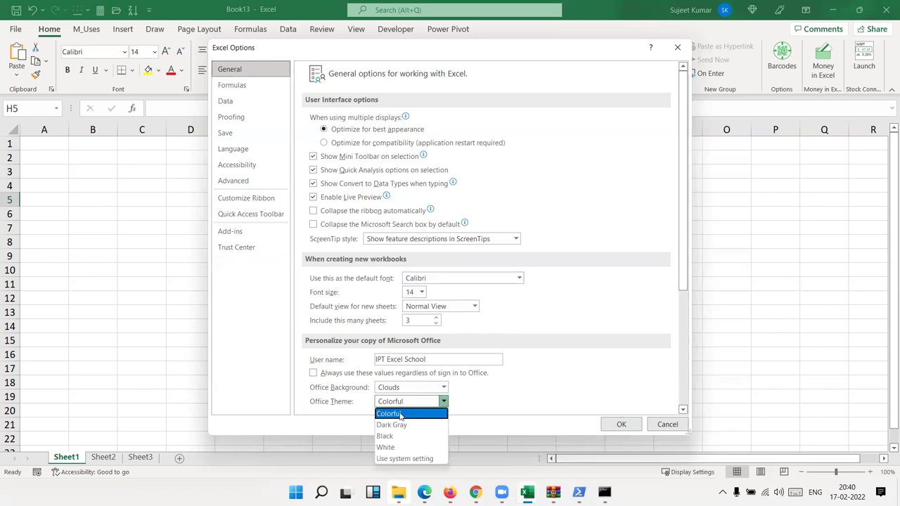
pyautogui.click(399, 435)
pyautogui.click(610, 424)
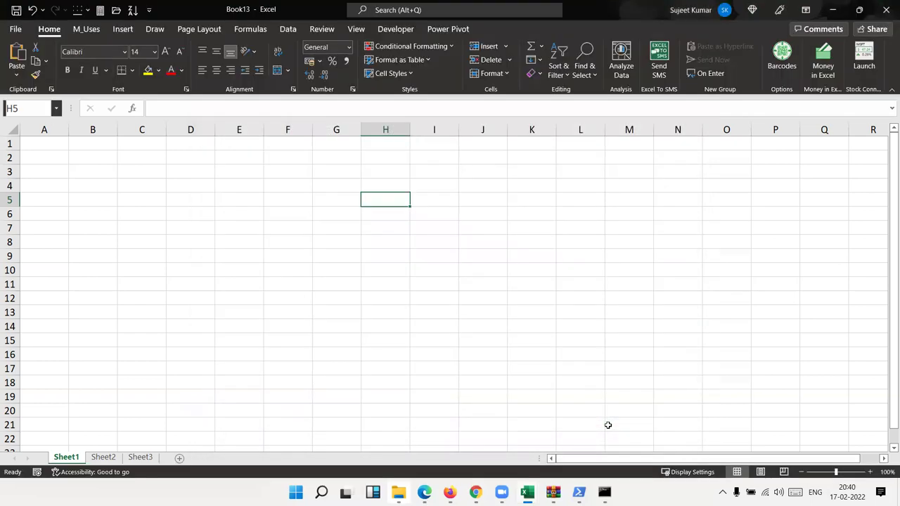
# - Set the Office theme back to Colorful in Excel Options
pyautogui.click(22, 33)
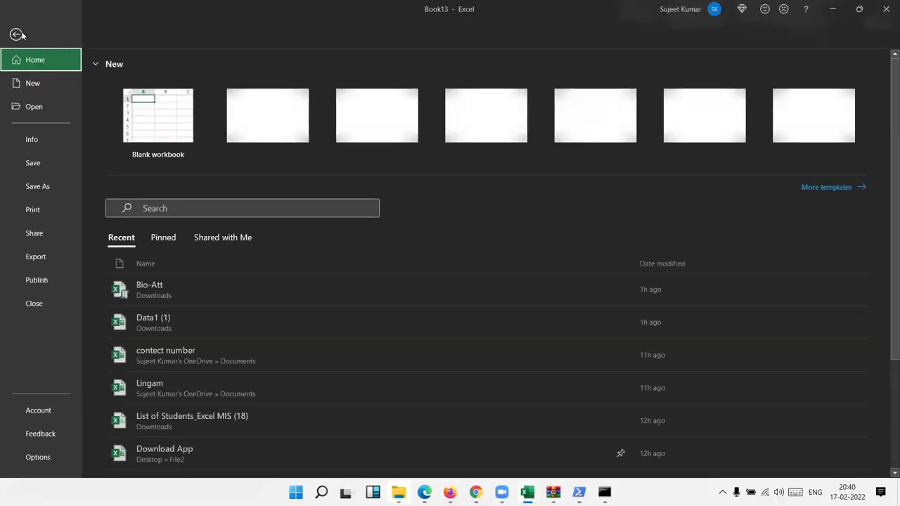
pyautogui.click(63, 455)
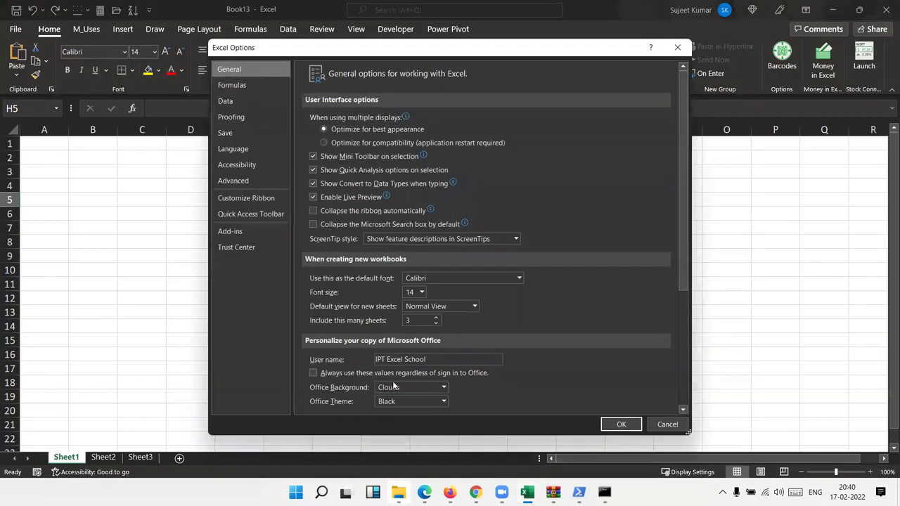
pyautogui.click(398, 401)
pyautogui.click(397, 413)
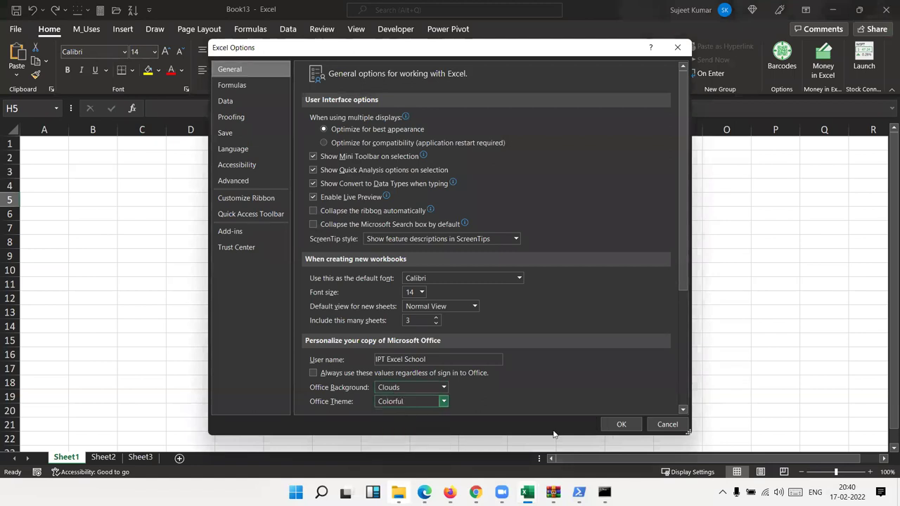
pyautogui.click(620, 424)
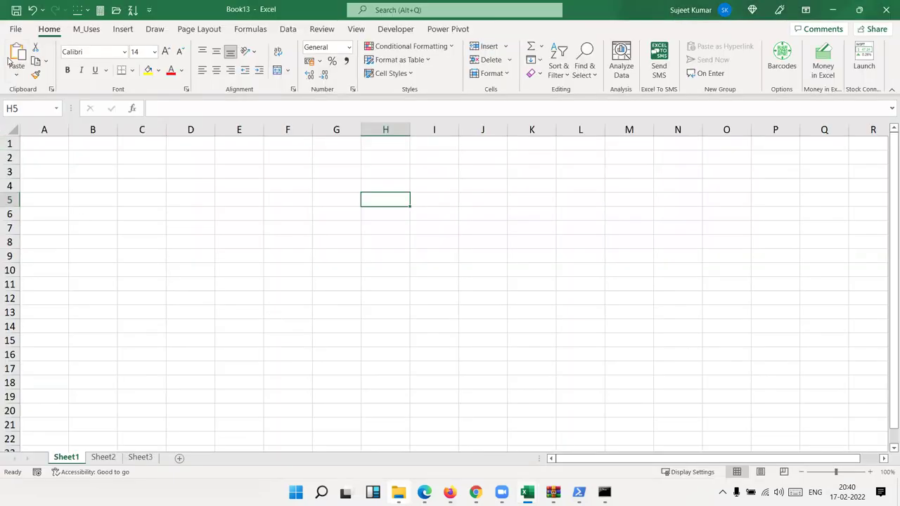
# - Show the Formulas page of Excel Options
pyautogui.click(16, 29)
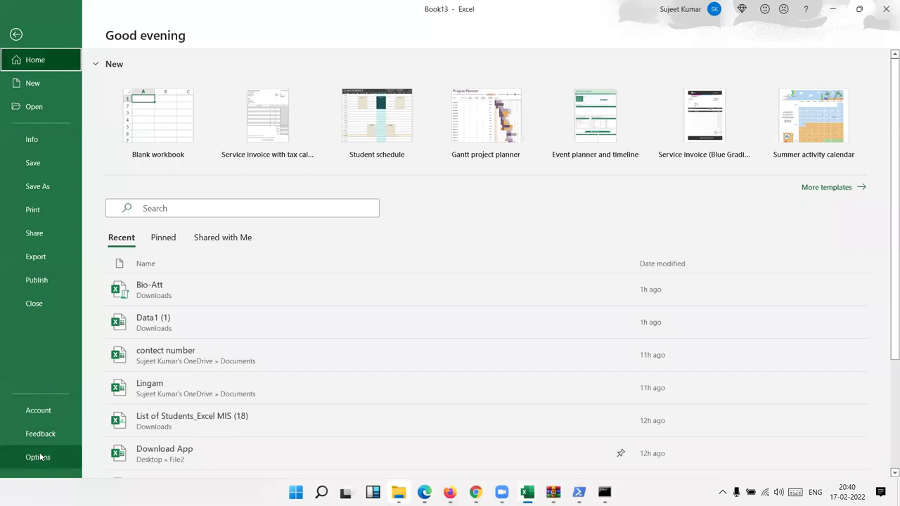
pyautogui.click(37, 457)
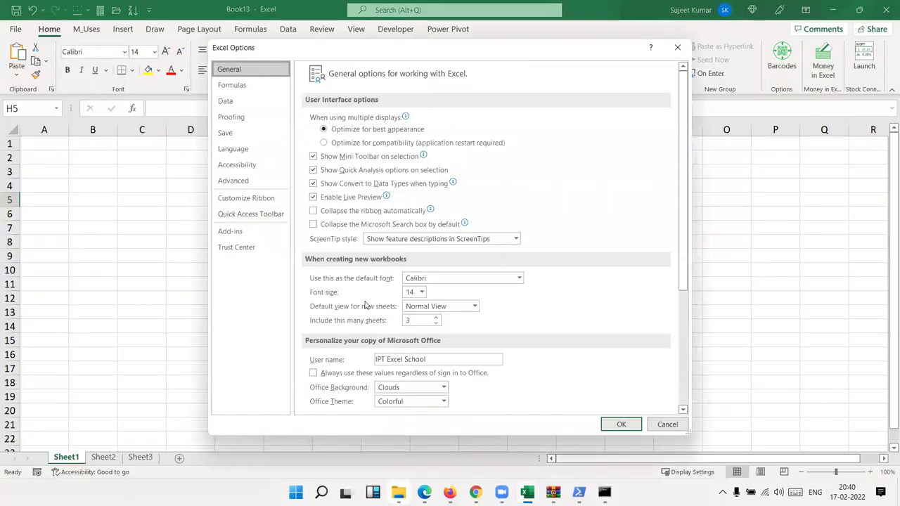
pyautogui.click(238, 87)
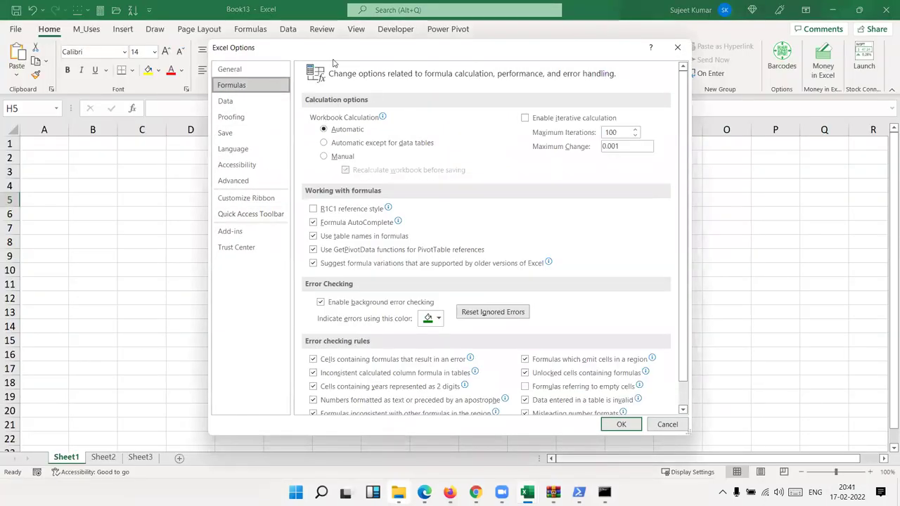
# - Tick 'R1C1 reference style' under Working with formulas and apply it
pyautogui.moveTo(335, 63); pyautogui.dragTo(386, 175)
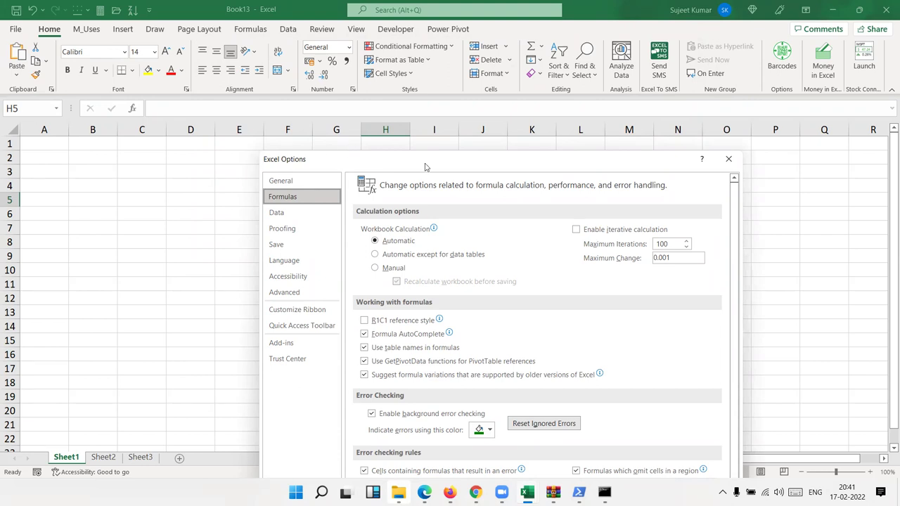
pyautogui.moveTo(426, 160); pyautogui.dragTo(378, 75)
pyautogui.click(329, 237)
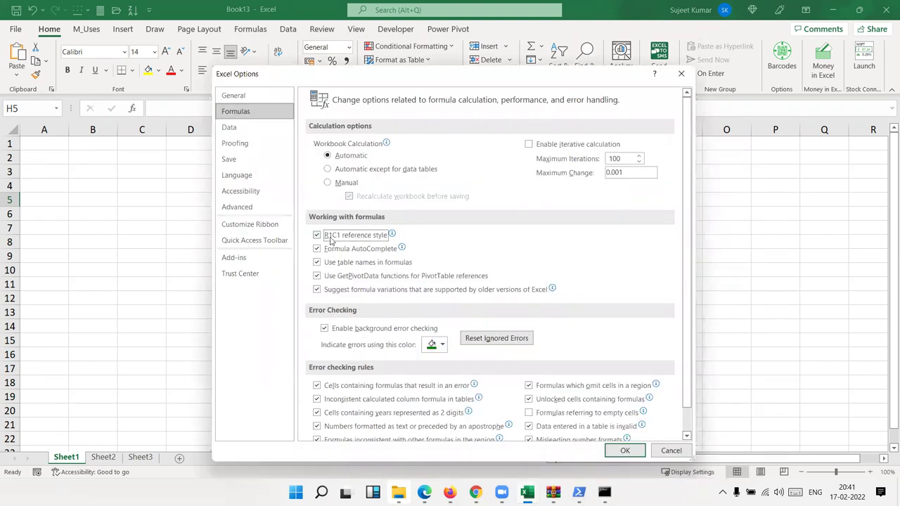
pyautogui.click(623, 451)
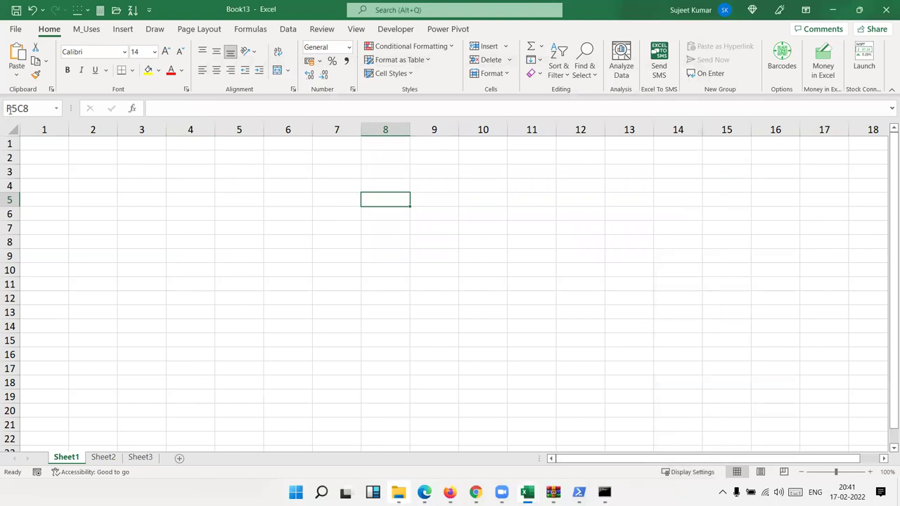
# - Select the top-left cell R1C1
pyautogui.click(43, 146)
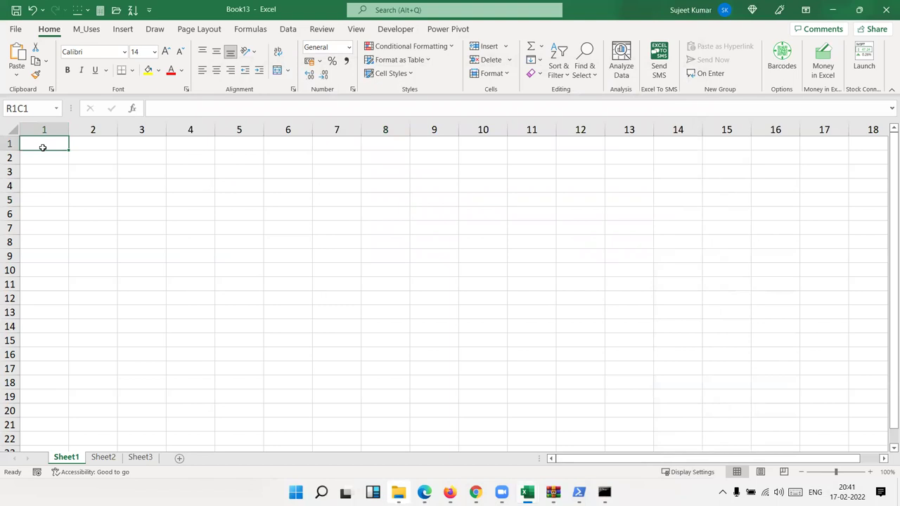
pyautogui.click(42, 147)
pyautogui.click(43, 147)
# - Untick 'R1C1 reference style' on the Formulas page to restore lettered columns
pyautogui.click(17, 31)
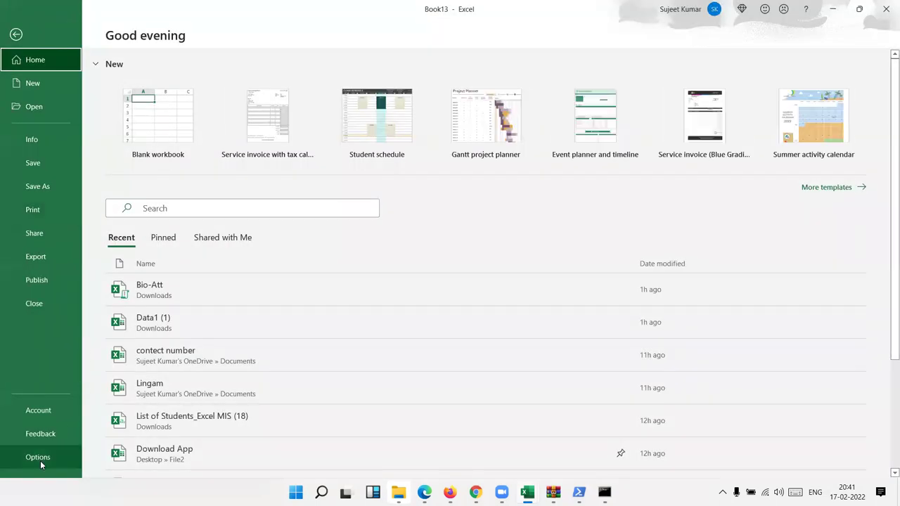
pyautogui.click(40, 459)
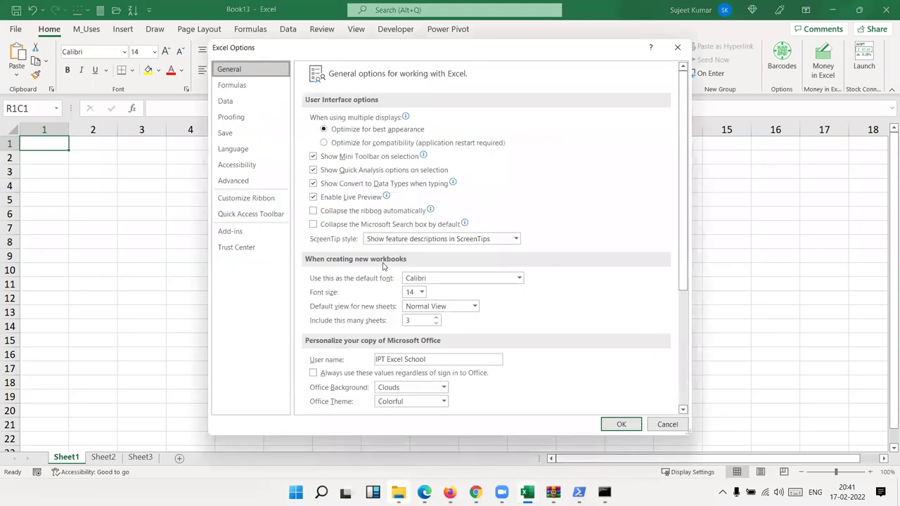
pyautogui.click(232, 85)
pyautogui.click(336, 211)
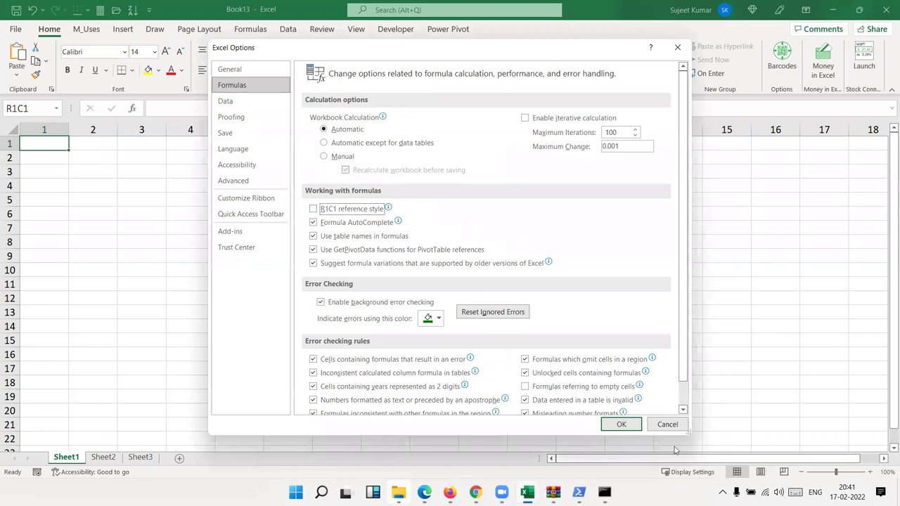
pyautogui.click(620, 424)
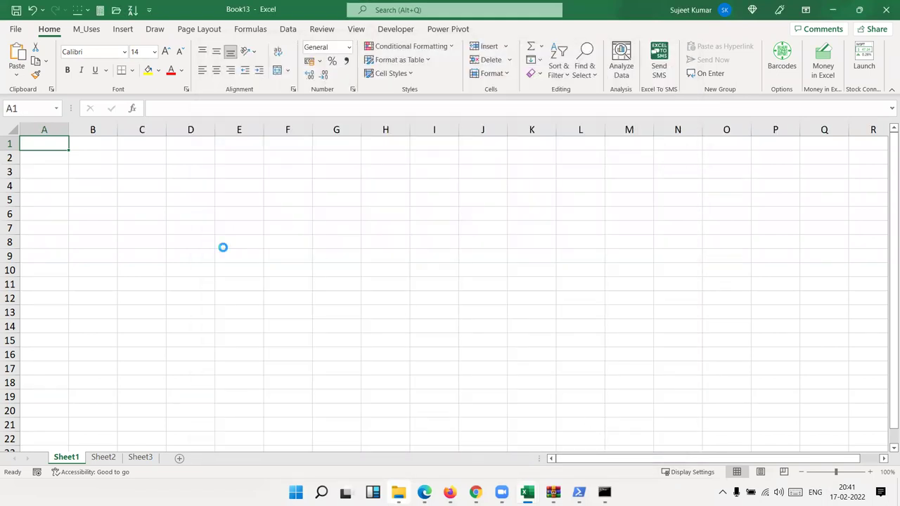
pyautogui.keyDown('ctrl'); pyautogui.scroll(7, 223, 247); pyautogui.keyUp('ctrl')
# - Enter 213545 in cell D3
pyautogui.click(380, 231)
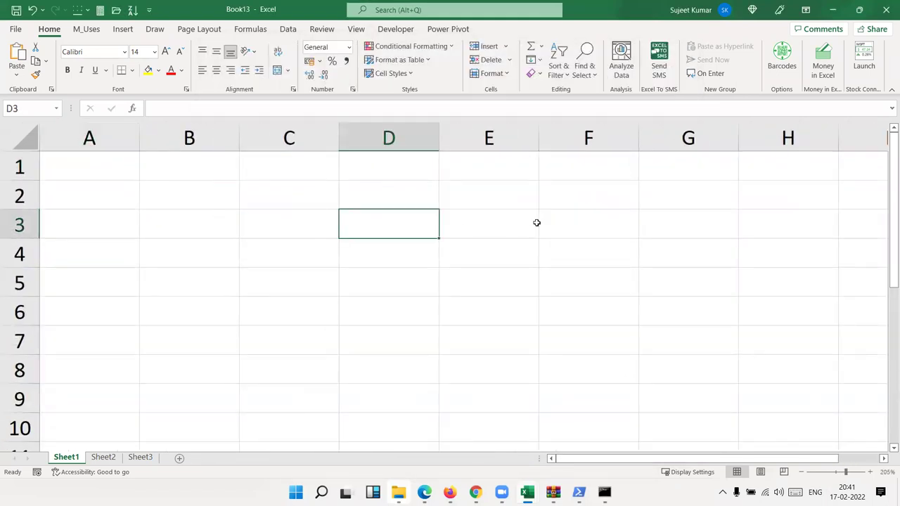
pyautogui.write('213545')
pyautogui.press('Return')
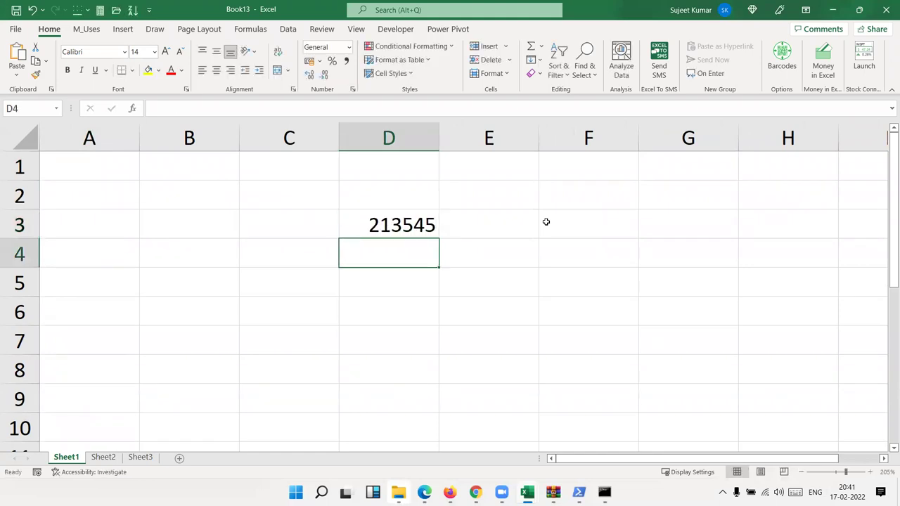
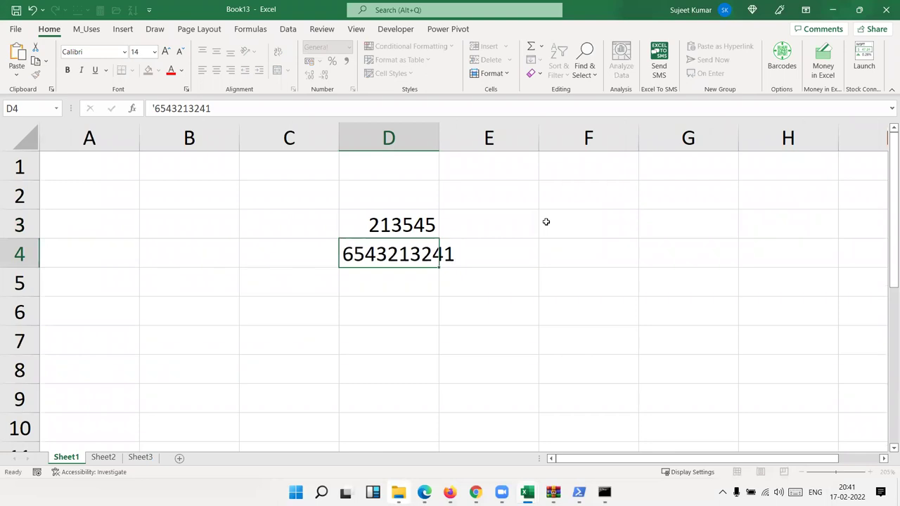
pyautogui.press('Return')
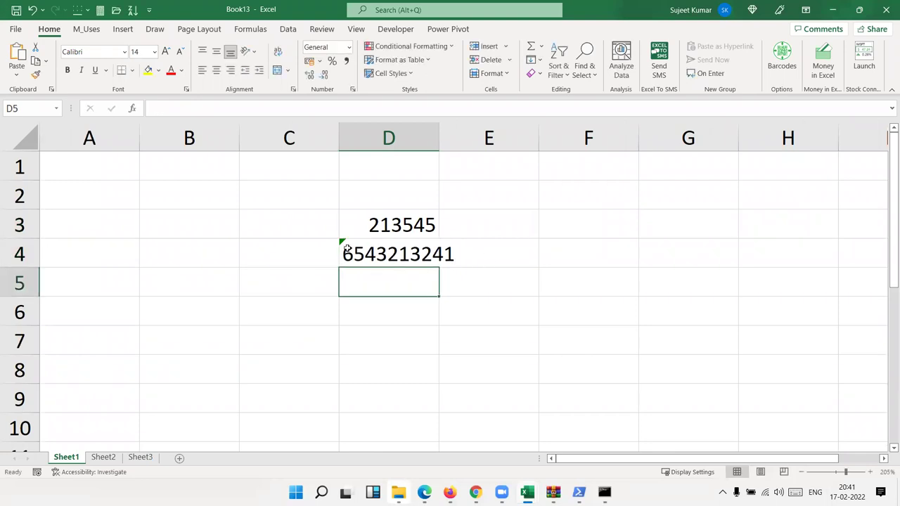
pyautogui.click(344, 249)
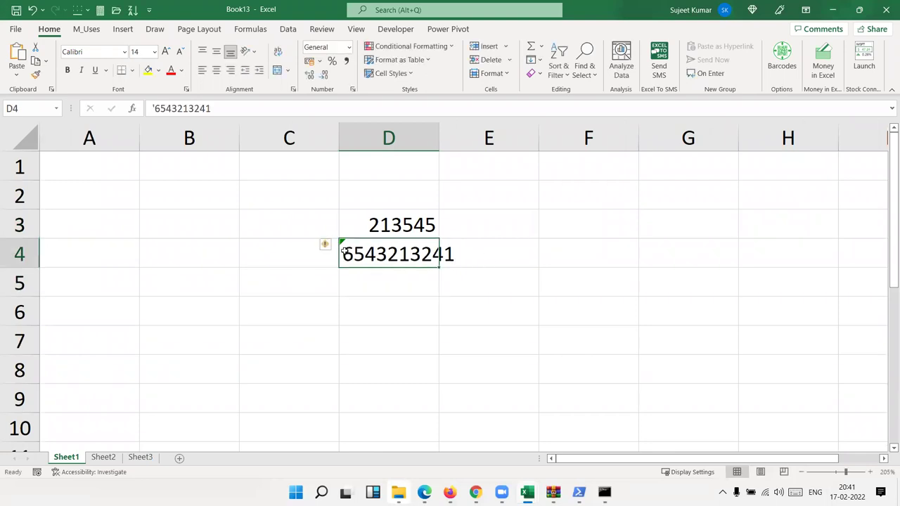
pyautogui.moveTo(329, 253)
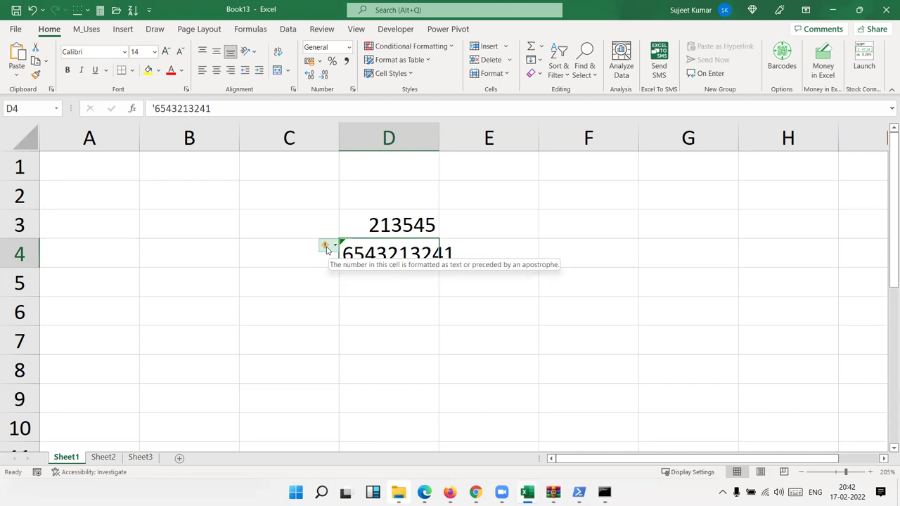
pyautogui.click(387, 277)
pyautogui.click(375, 254)
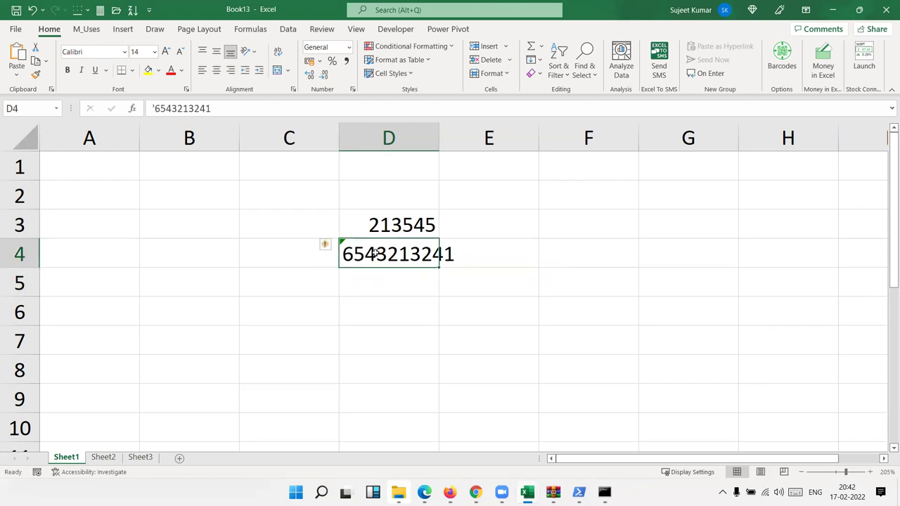
pyautogui.click(358, 278)
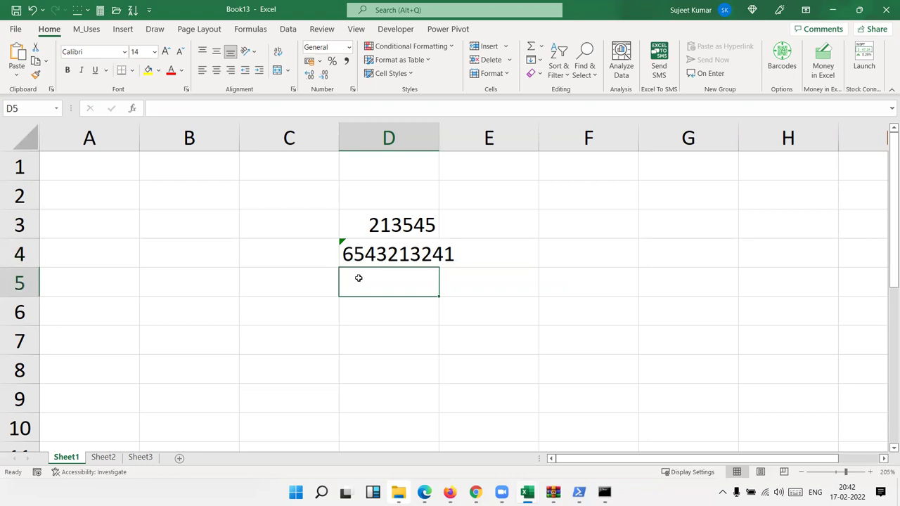
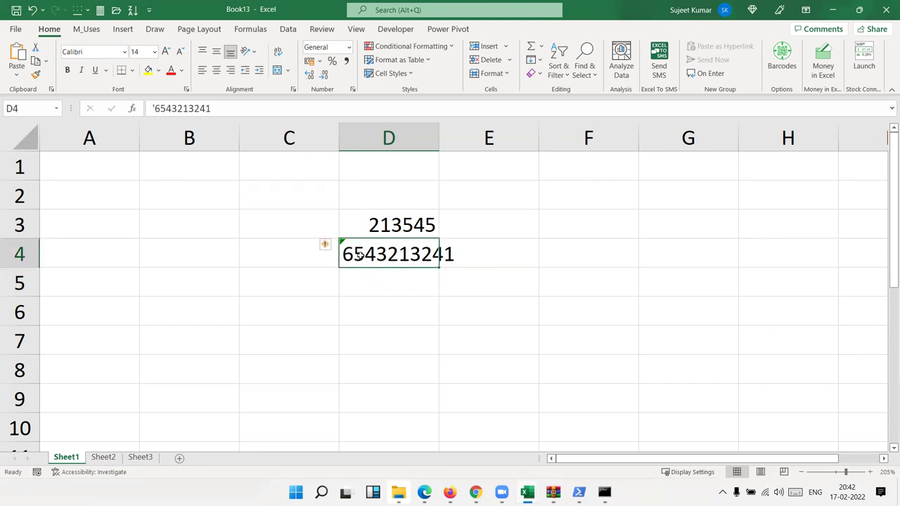
pyautogui.doubleClick(358, 255)
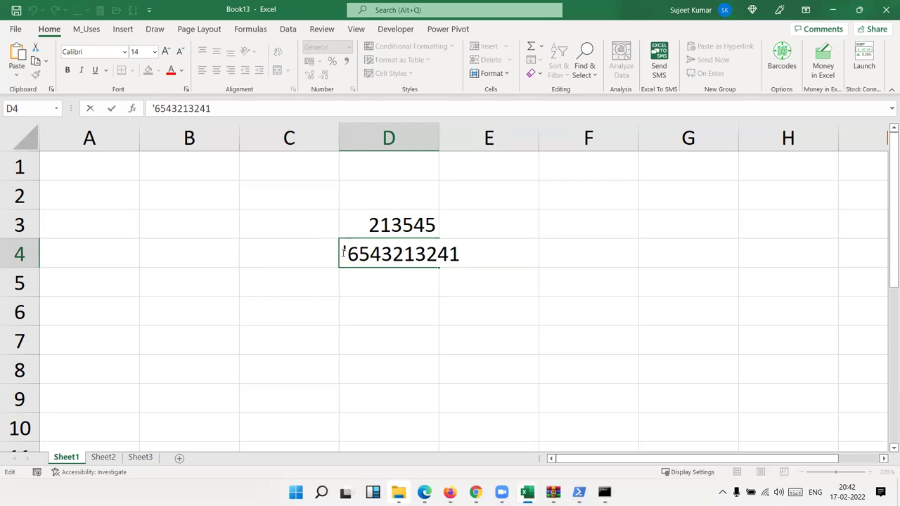
pyautogui.moveTo(343, 253); pyautogui.dragTo(349, 253)
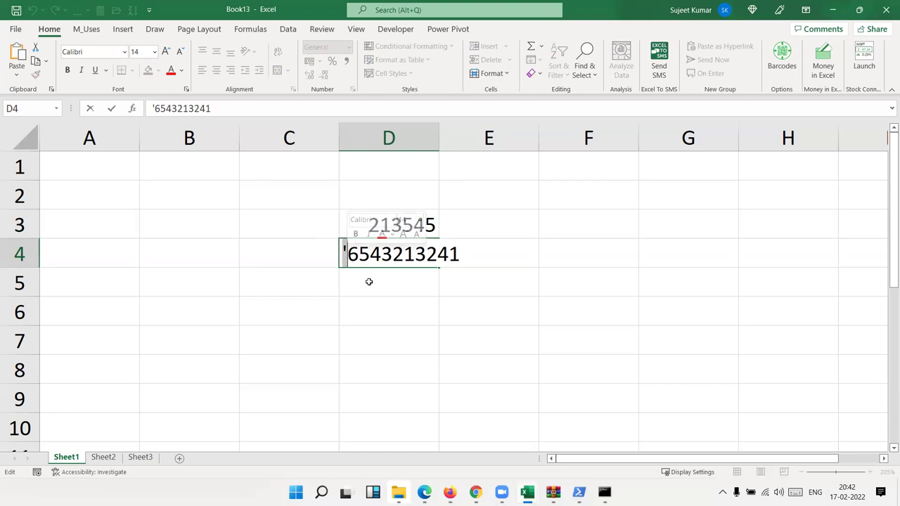
pyautogui.press('Escape')
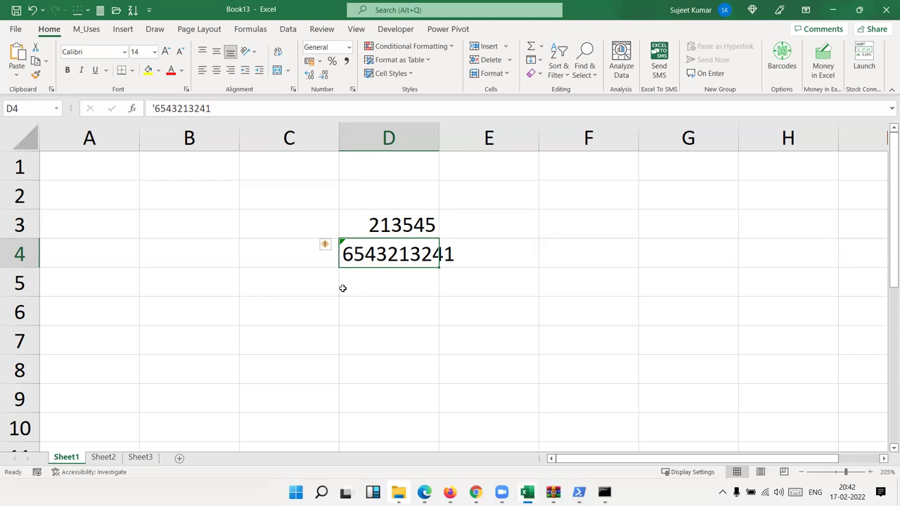
pyautogui.click(342, 288)
pyautogui.click(358, 258)
pyautogui.click(329, 251)
# - Ignore the number-stored-as-text error on D4, then select the range D3:E7
pyautogui.click(360, 254)
pyautogui.click(327, 245)
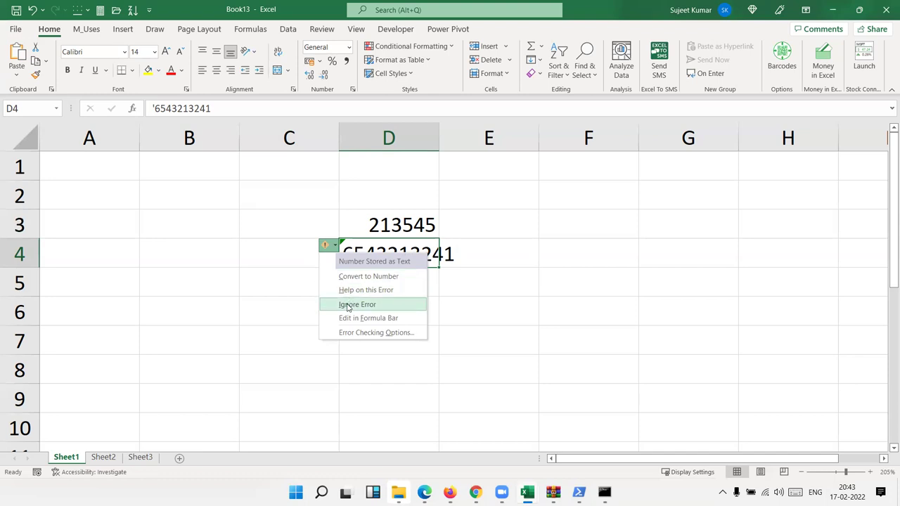
pyautogui.click(348, 305)
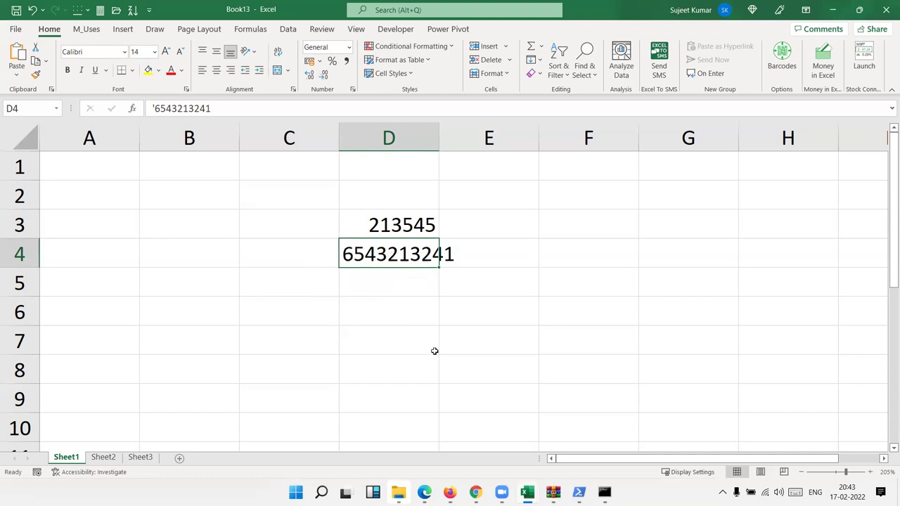
pyautogui.moveTo(445, 335); pyautogui.dragTo(373, 235)
# - Enter '245 in cell B5 so it is stored as text
pyautogui.click(143, 283)
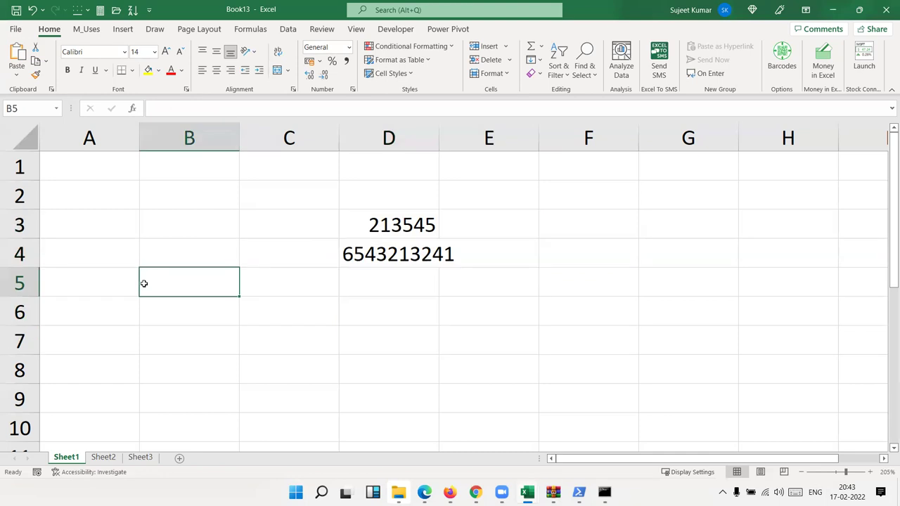
pyautogui.write("'245")
pyautogui.press('Return')
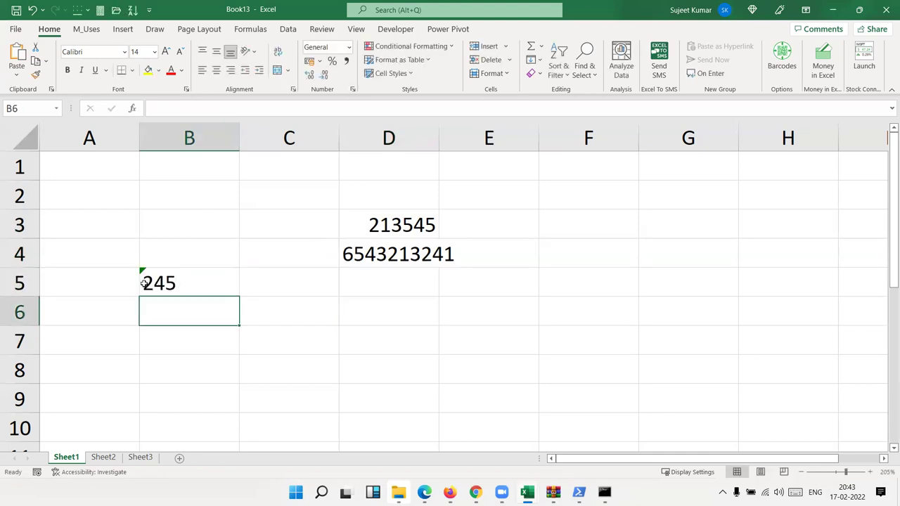
# - Browse the Formulas, Data and Proofing pages of Excel Options and close without changes
pyautogui.click(14, 28)
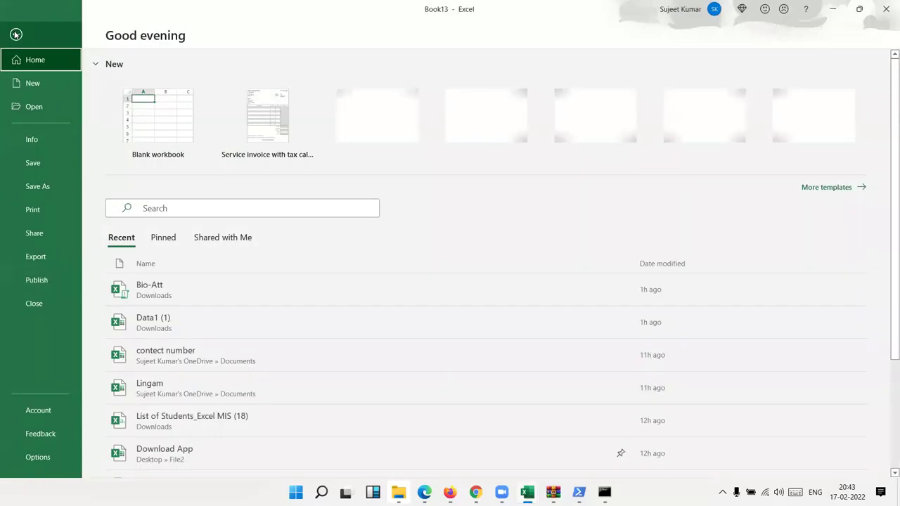
pyautogui.click(58, 456)
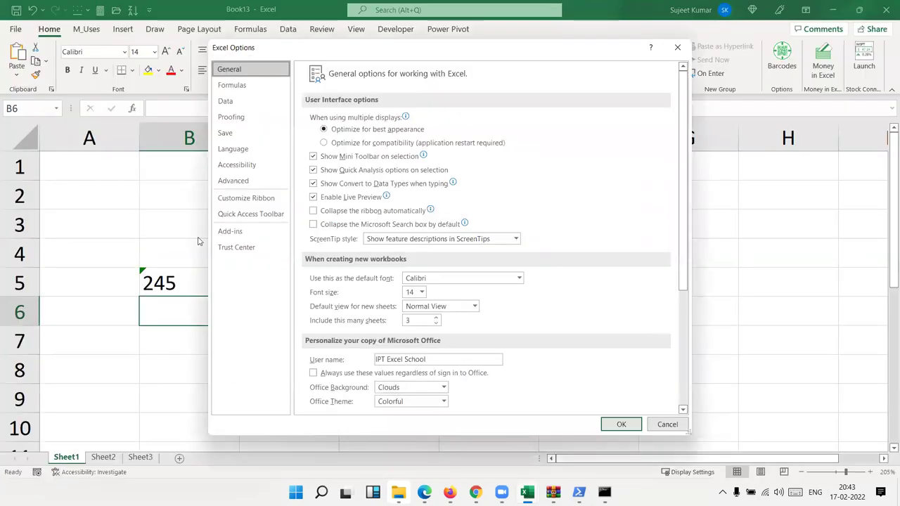
pyautogui.click(234, 87)
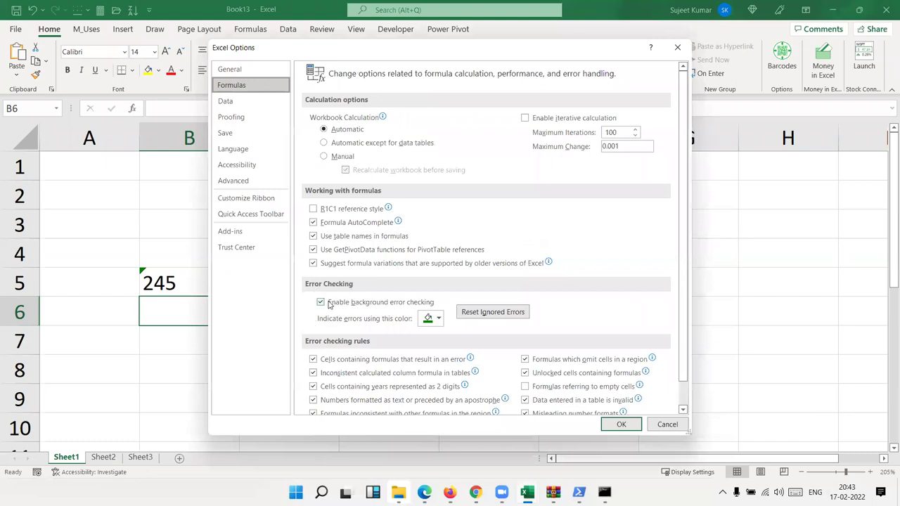
pyautogui.click(226, 99)
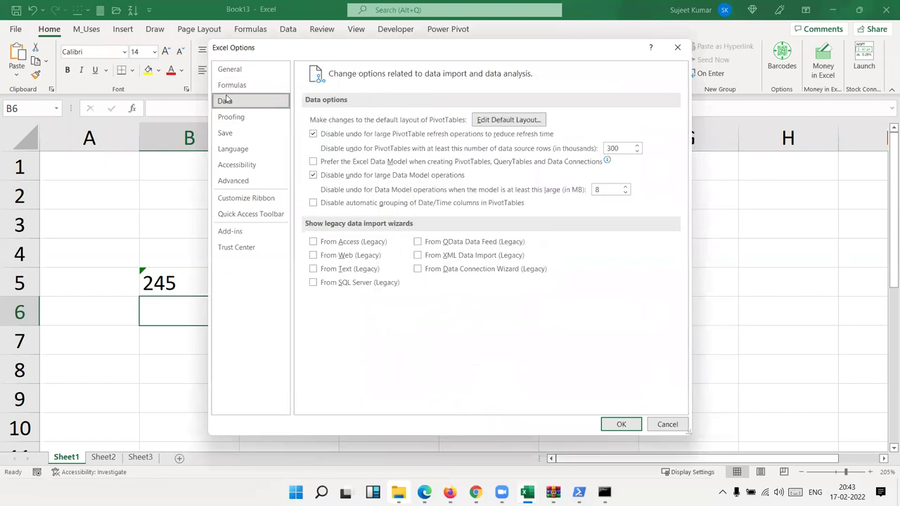
pyautogui.click(227, 118)
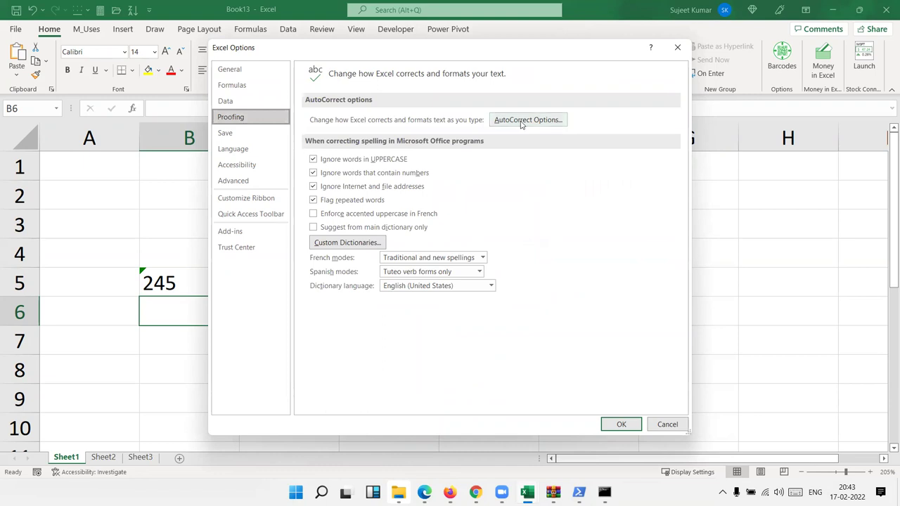
pyautogui.press('Escape')
# - Try typing DS and ds in D6, then erase them
pyautogui.click(393, 313)
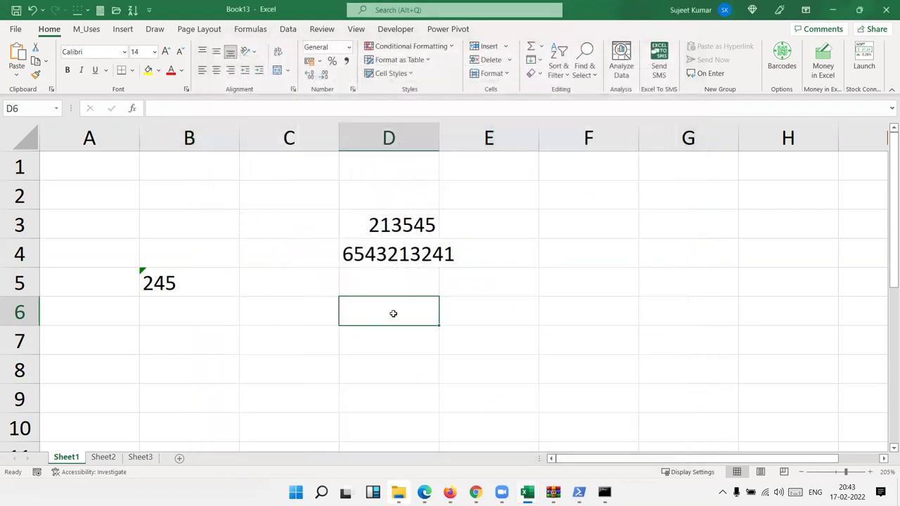
pyautogui.write('DS')
pyautogui.press('BackSpace')
pyautogui.press('BackSpace')
pyautogui.press('BackSpace')
pyautogui.write('ds')
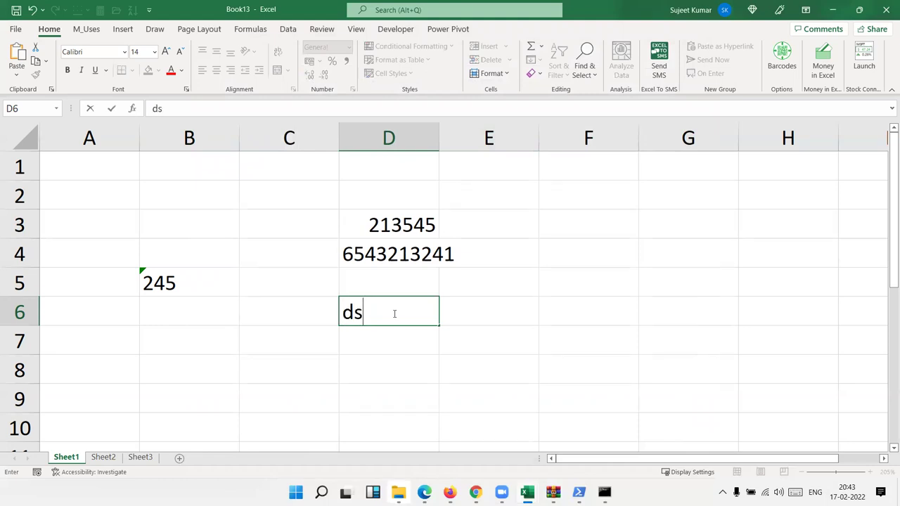
pyautogui.press('BackSpace')
pyautogui.press('BackSpace')
pyautogui.press('BackSpace')
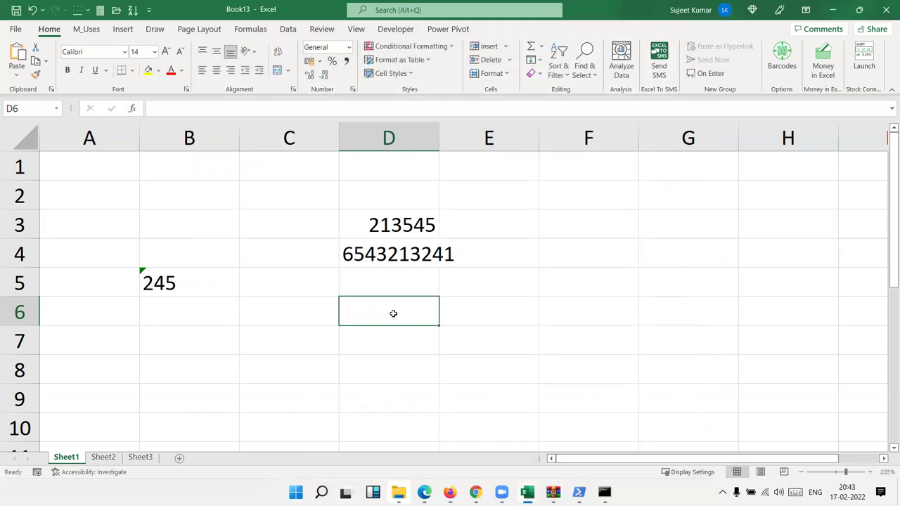
# - Tick 'Replace text as you type' in Proofing's AutoCorrect Options and confirm both dialogs
pyautogui.click(15, 31)
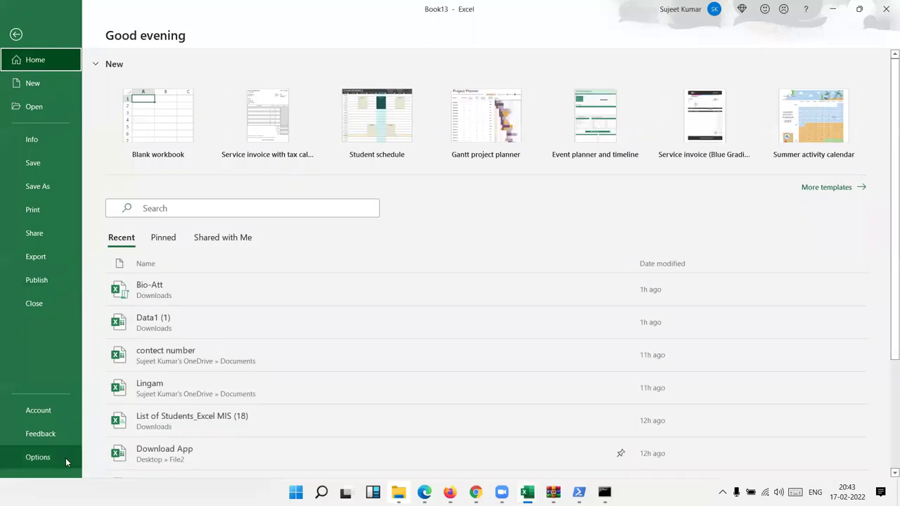
pyautogui.click(66, 458)
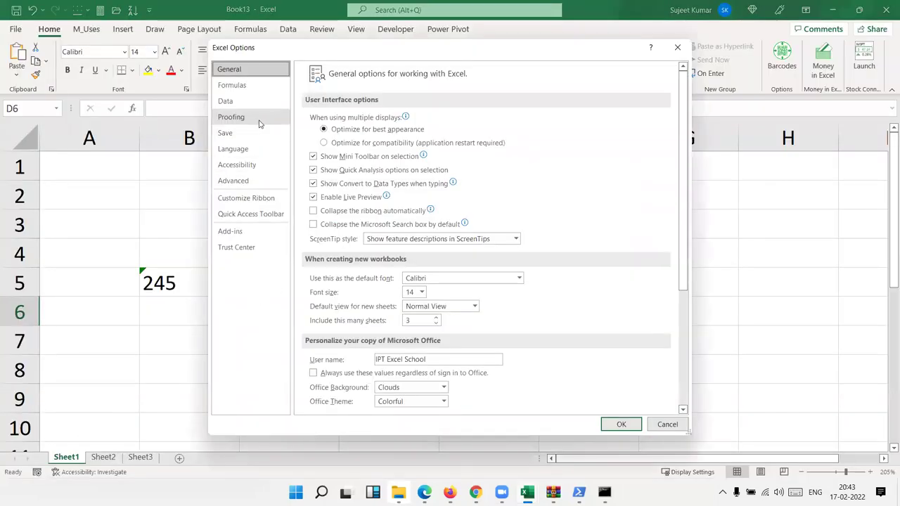
pyautogui.click(260, 120)
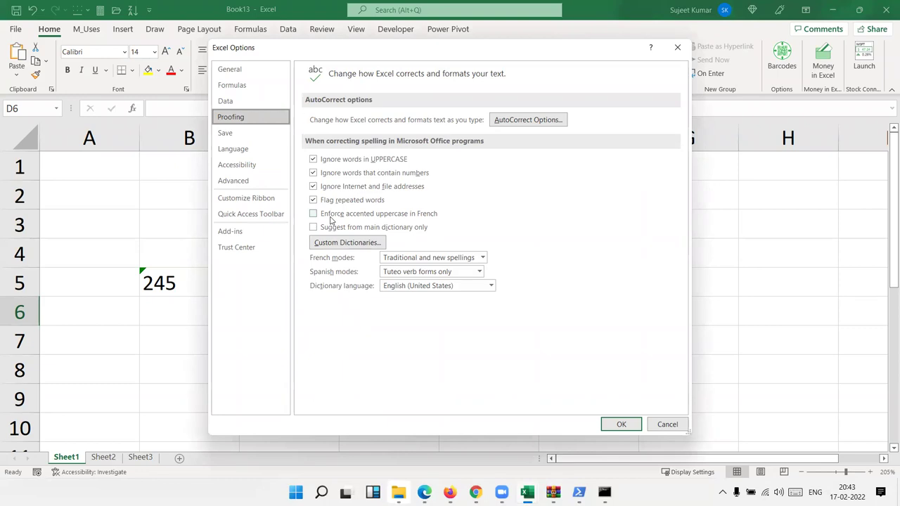
pyautogui.click(504, 116)
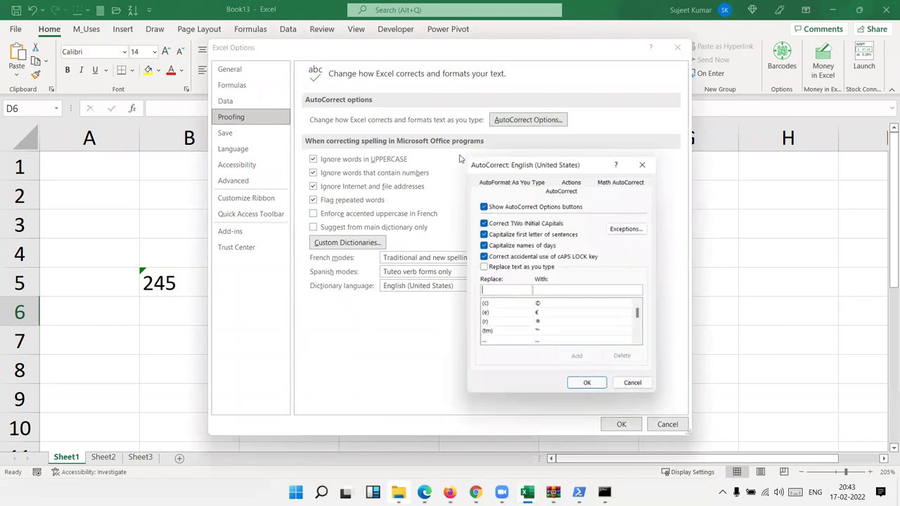
pyautogui.click(483, 267)
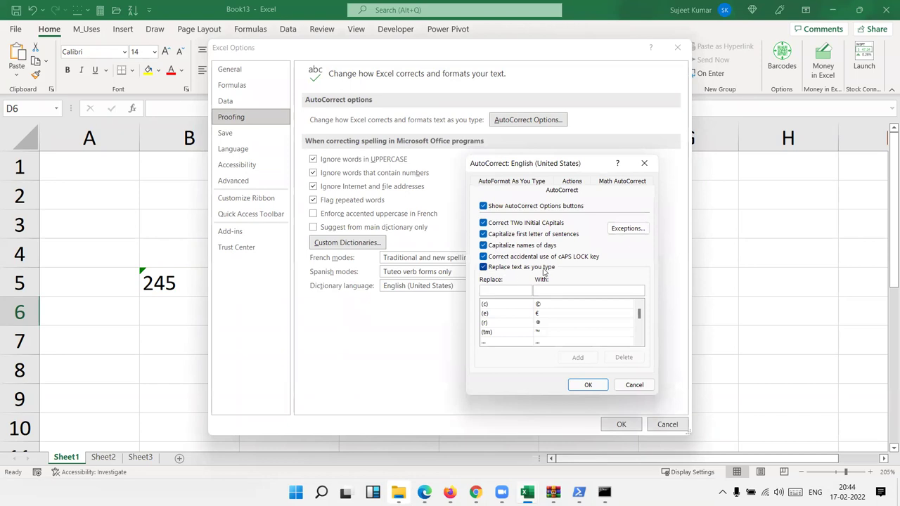
pyautogui.click(587, 385)
pyautogui.click(621, 425)
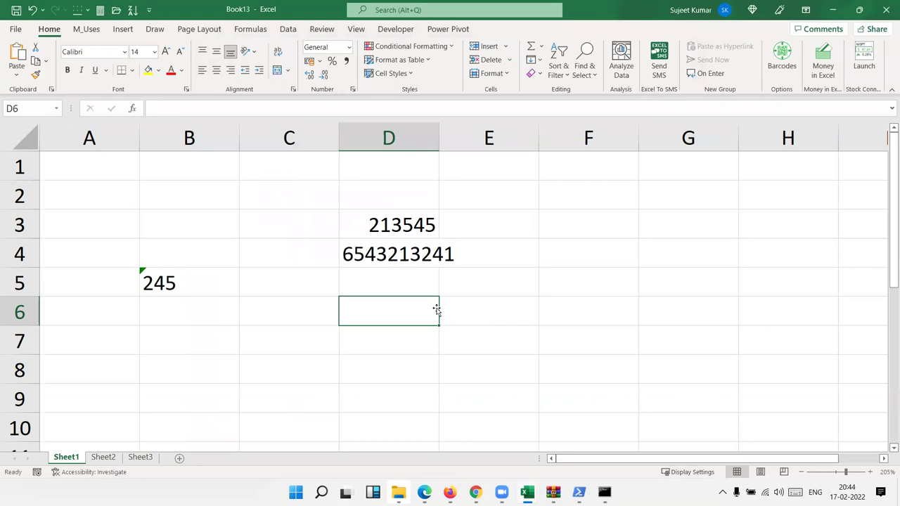
# - Type DS in D6 and MS in D7, expanding to Daily Sales Report and Monthly Sales Report
pyautogui.write('DS')
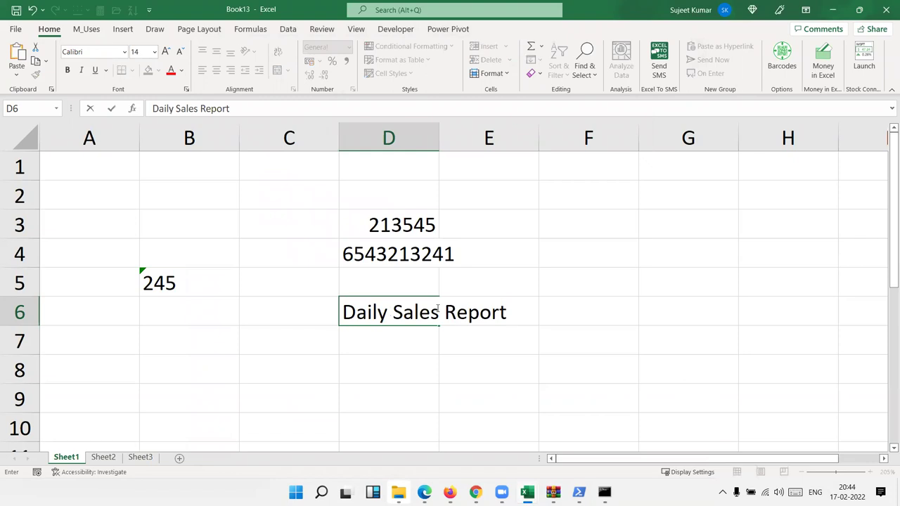
pyautogui.press('Return')
pyautogui.write('MS')
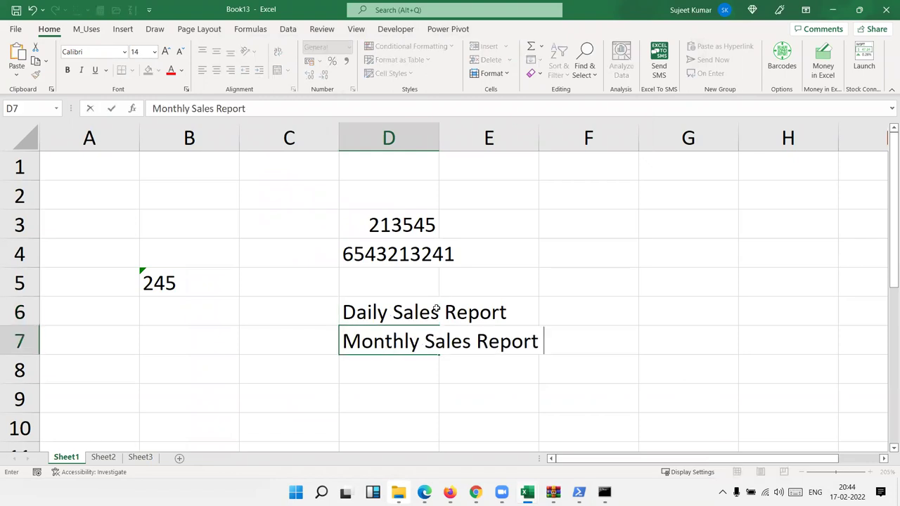
pyautogui.press('Return')
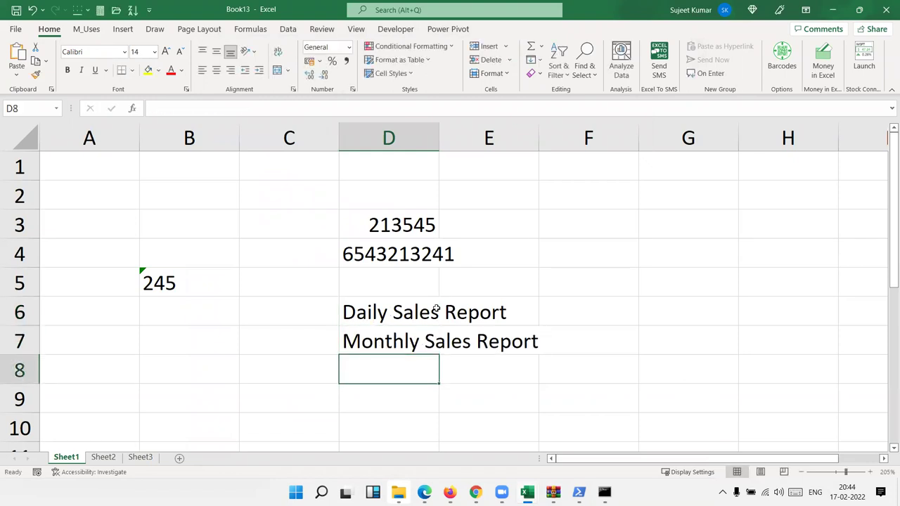
# - Let DL expand to New Delhi in D8, then bring up AutoCorrect's replacement list
pyautogui.write('DL')
pyautogui.press('Return')
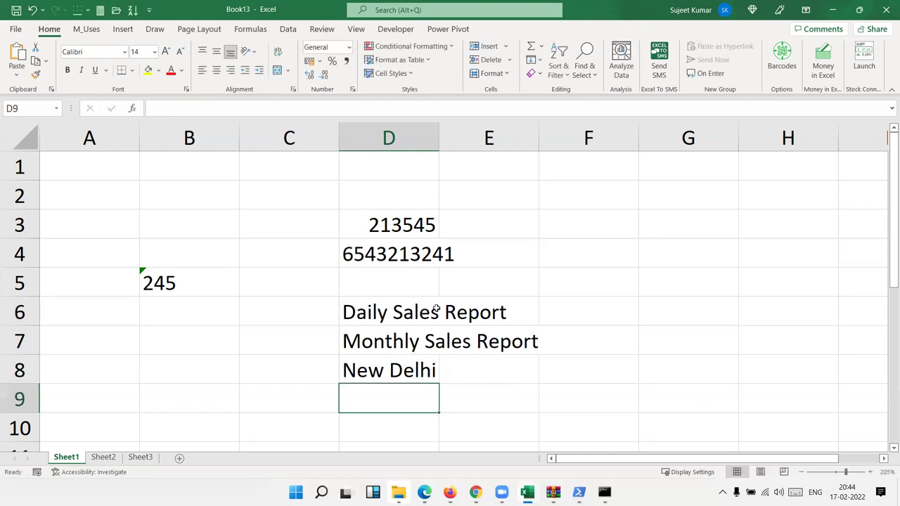
pyautogui.click(14, 33)
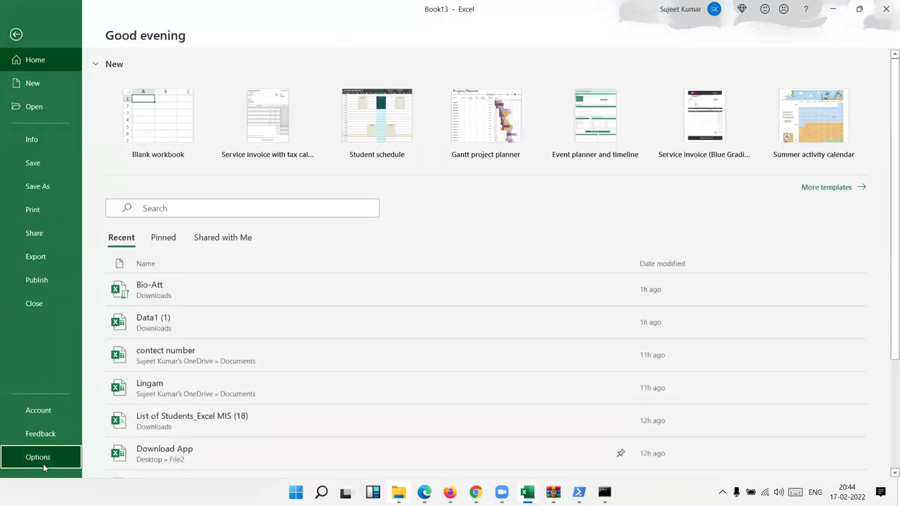
pyautogui.click(43, 463)
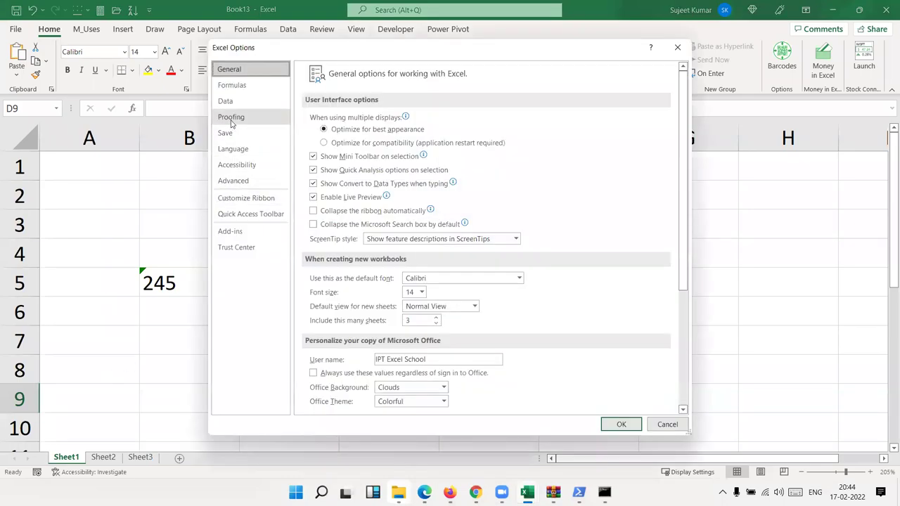
pyautogui.click(231, 120)
pyautogui.click(541, 124)
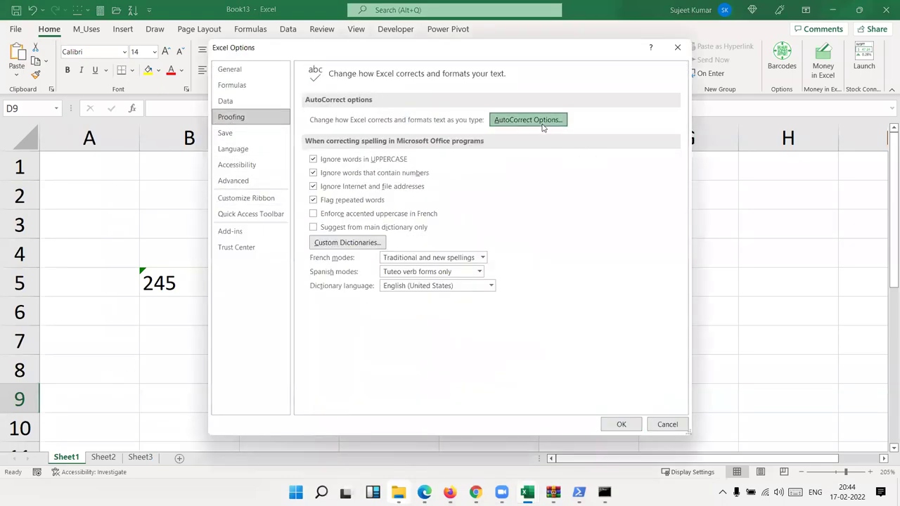
pyautogui.scroll(-3, 547, 310)
pyautogui.scroll(-4, 548, 315)
pyautogui.scroll(2, 555, 312)
pyautogui.scroll(5, 545, 315)
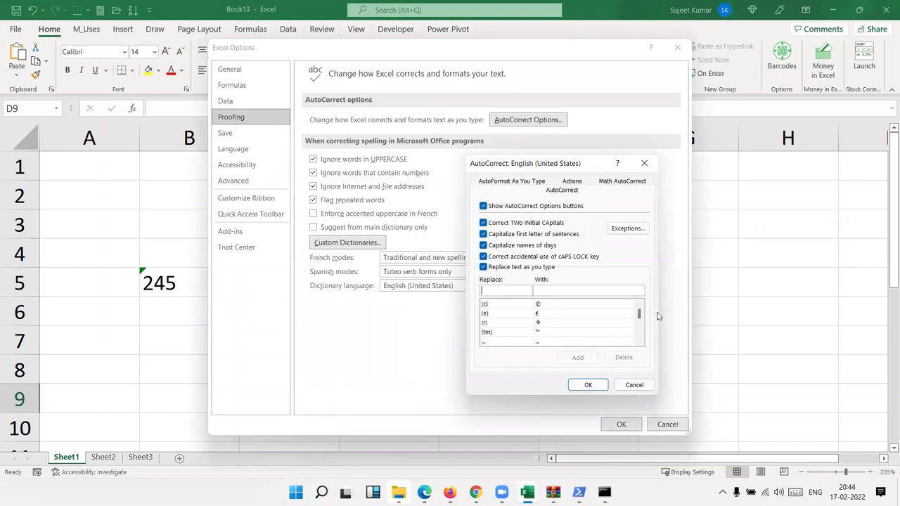
pyautogui.write('ST')
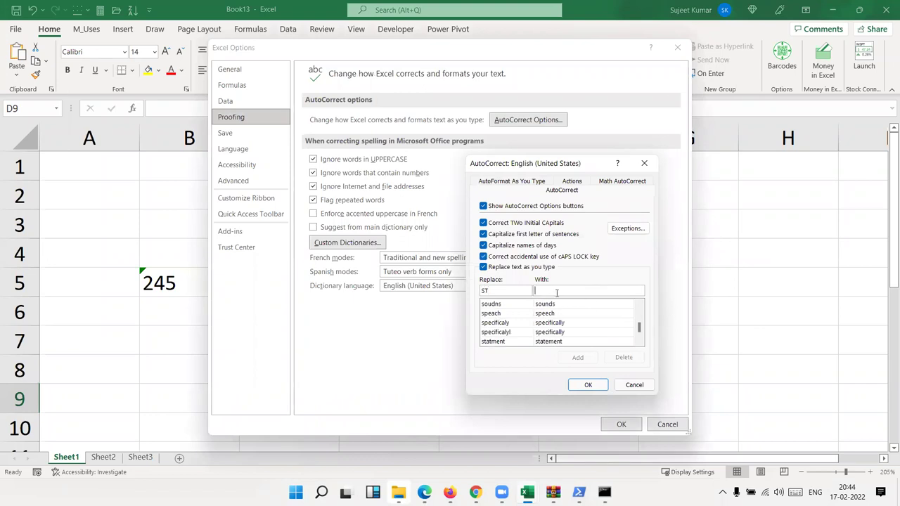
pyautogui.write('www.iptindia.com')
pyautogui.click(577, 357)
pyautogui.click(589, 385)
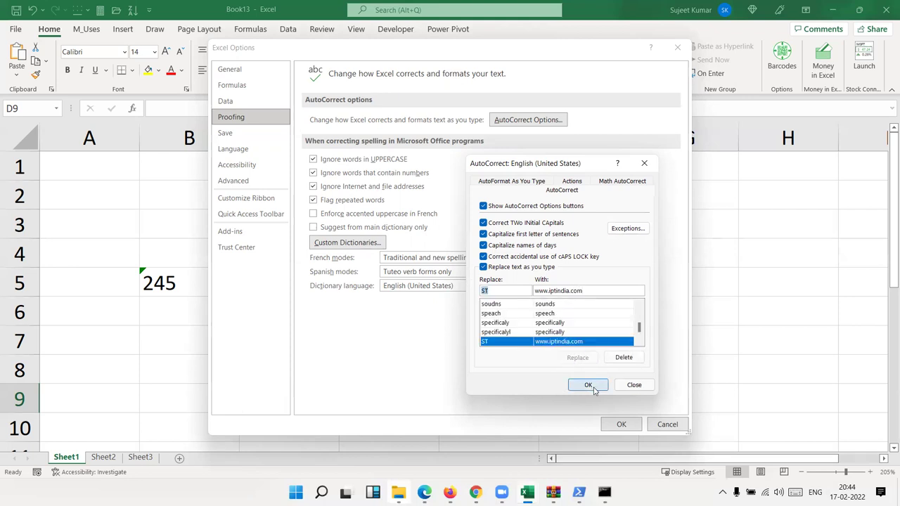
pyautogui.click(620, 424)
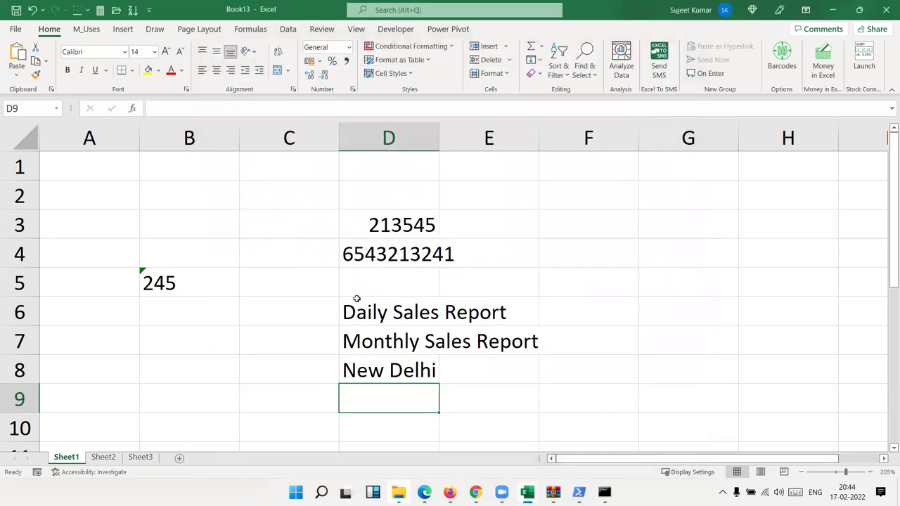
pyautogui.click(133, 396)
pyautogui.write('sr')
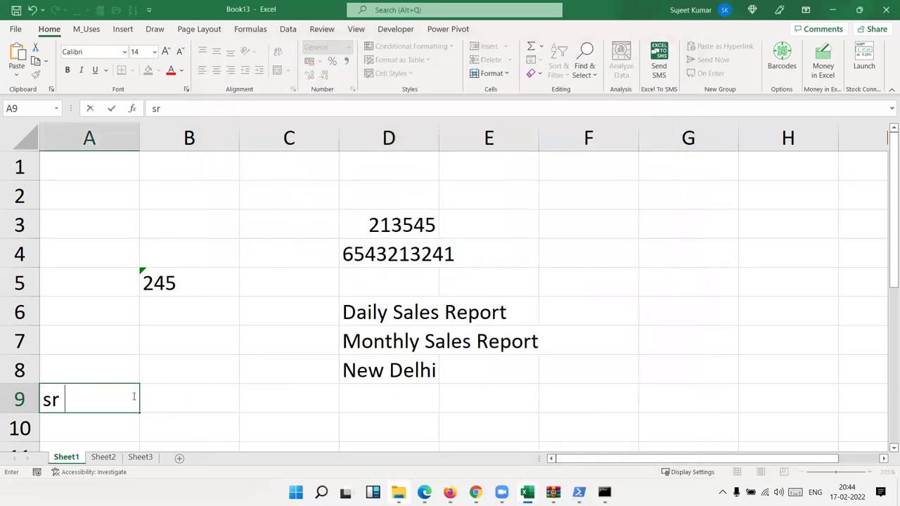
pyautogui.press('BackSpace')
pyautogui.write('t')
pyautogui.press('BackSpace')
pyautogui.press('BackSpace')
pyautogui.write('ST')
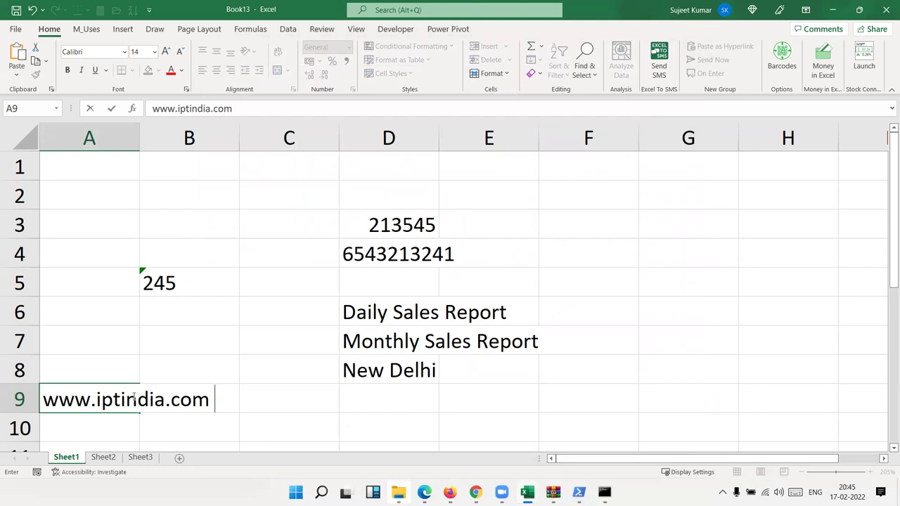
pyautogui.press('Return')
pyautogui.scroll(-3, 139, 393)
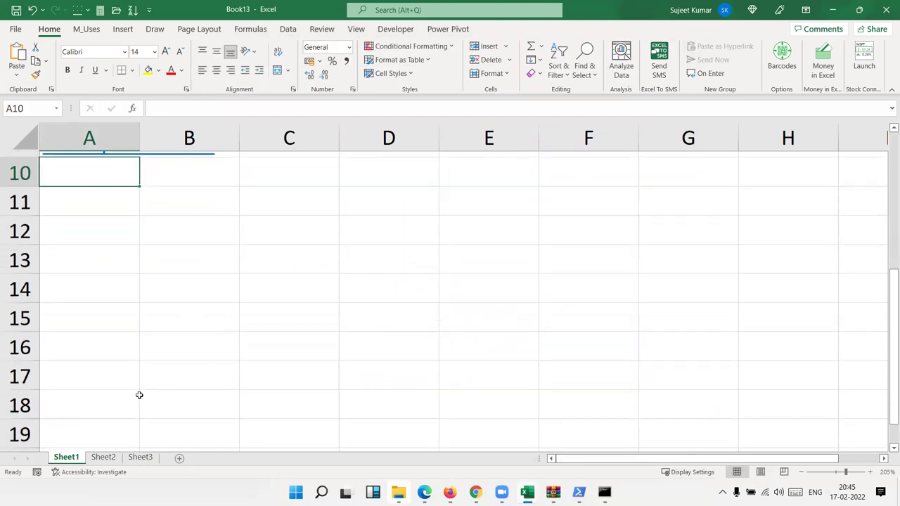
pyautogui.scroll(3, 118, 331)
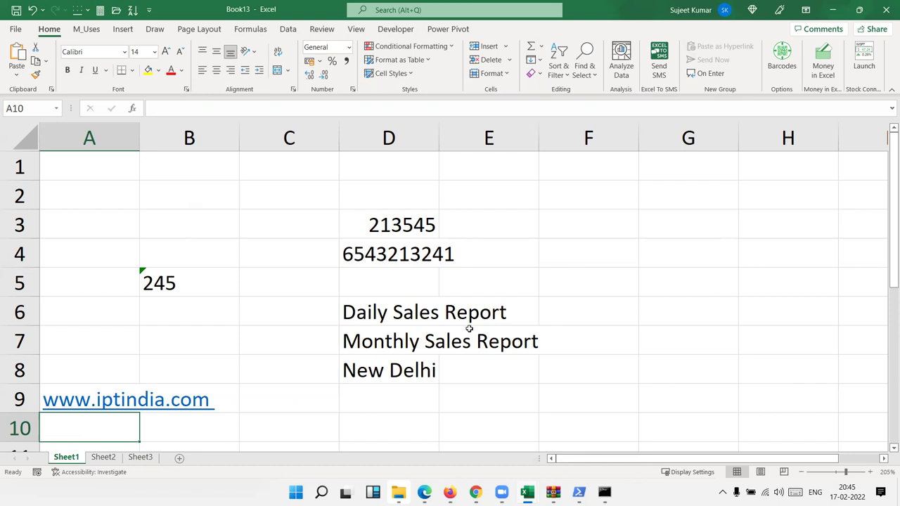
pyautogui.press('Up')
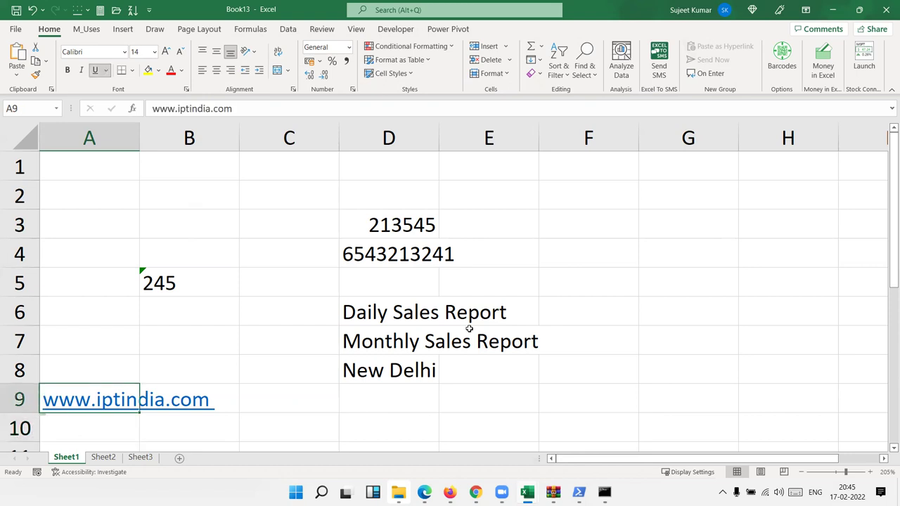
pyautogui.rightClick(100, 405)
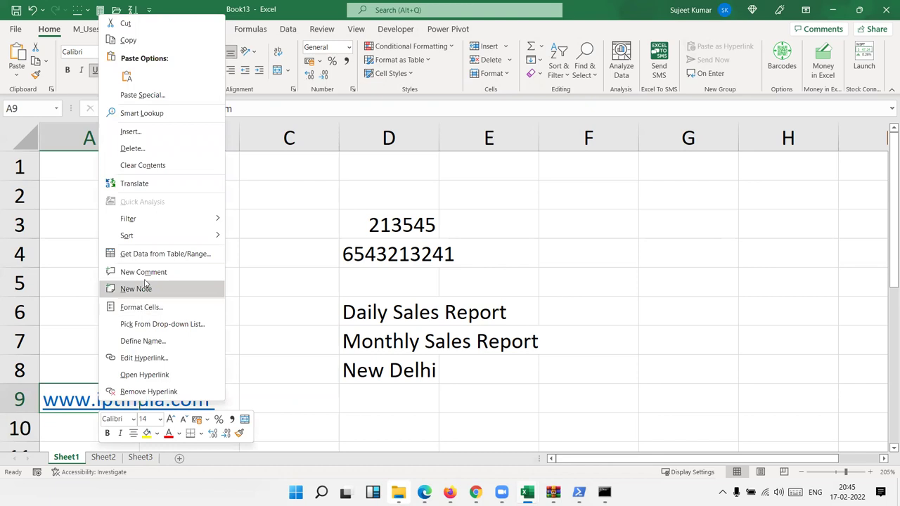
pyautogui.click(153, 392)
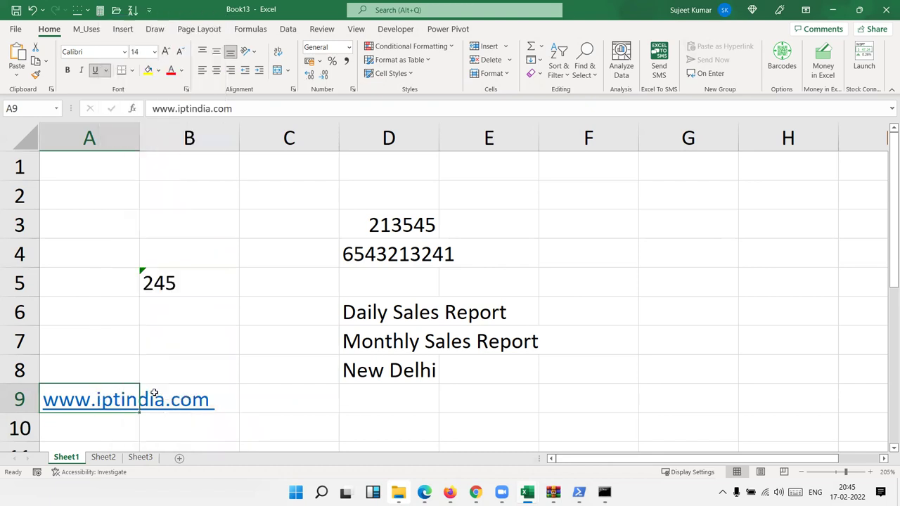
pyautogui.scroll(-3, 283, 373)
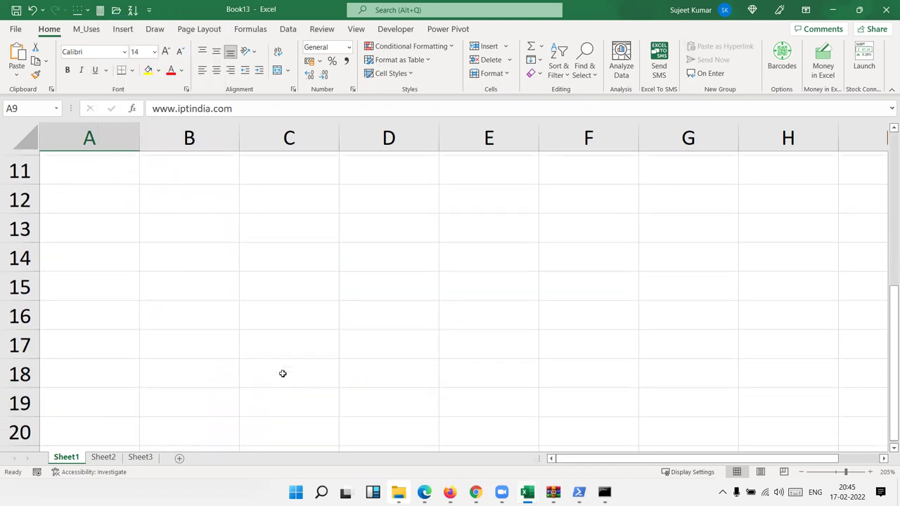
pyautogui.click(207, 200)
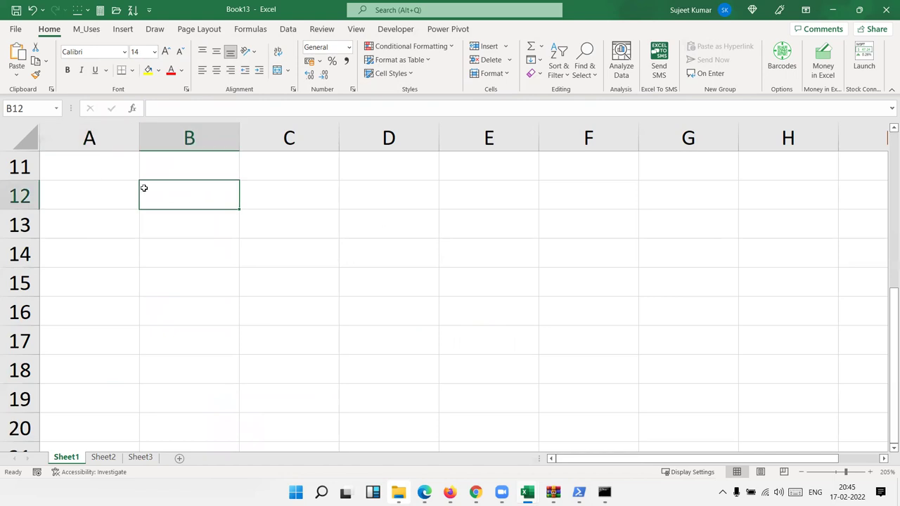
# - Untick AutoFormat As You Type's 'Internet and network paths with hyperlinks', then try typing ipt in B12
pyautogui.click(16, 29)
pyautogui.click(50, 457)
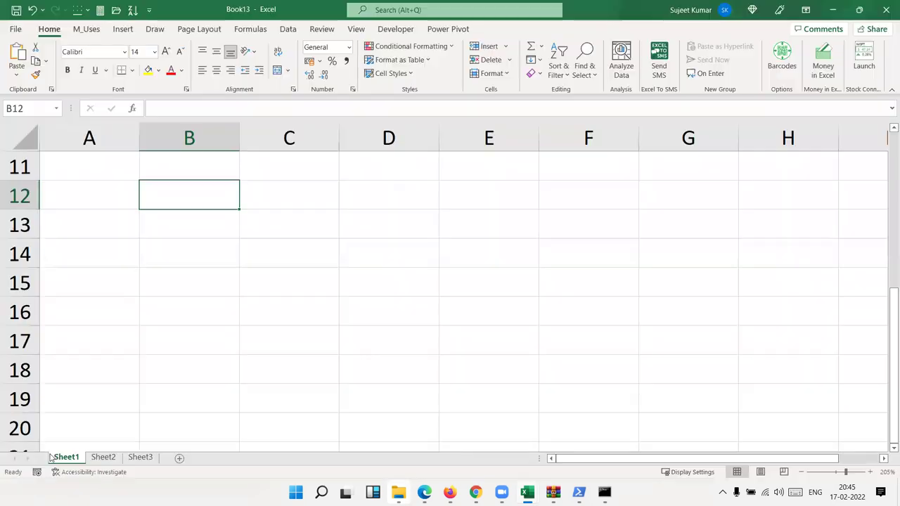
pyautogui.click(242, 118)
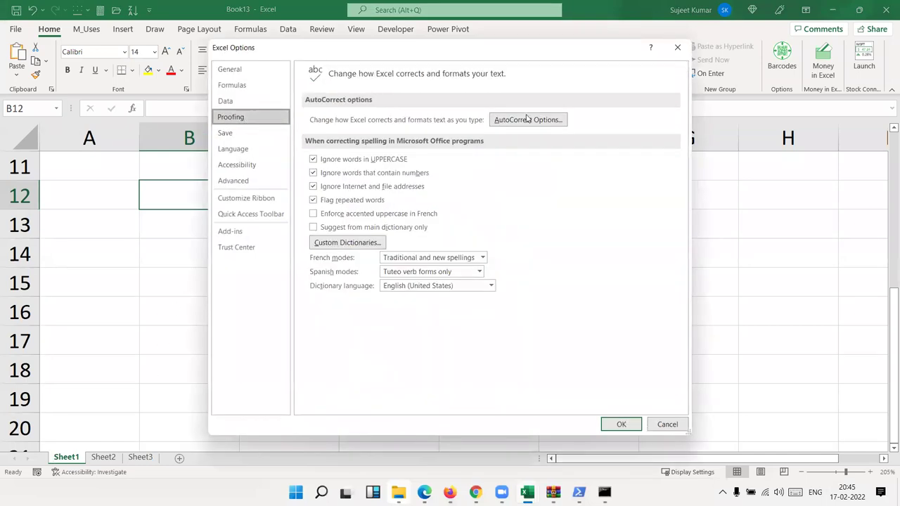
pyautogui.click(556, 121)
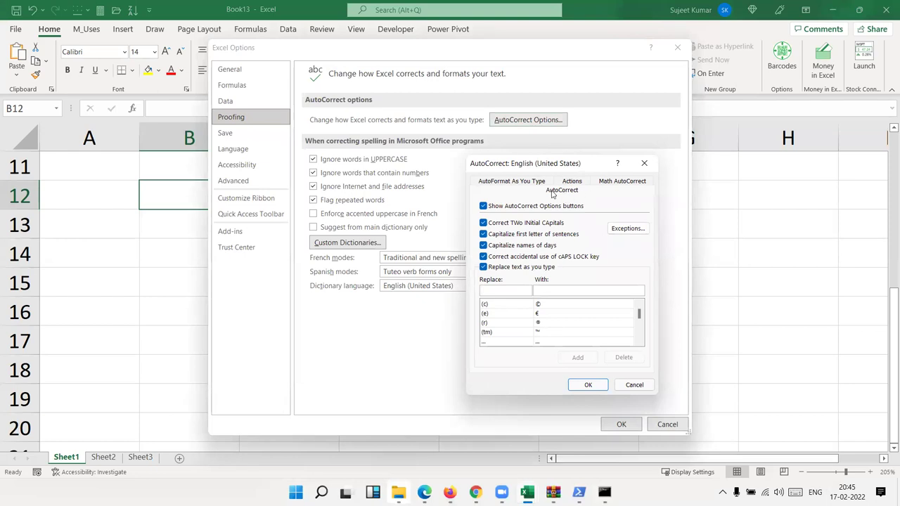
pyautogui.click(505, 184)
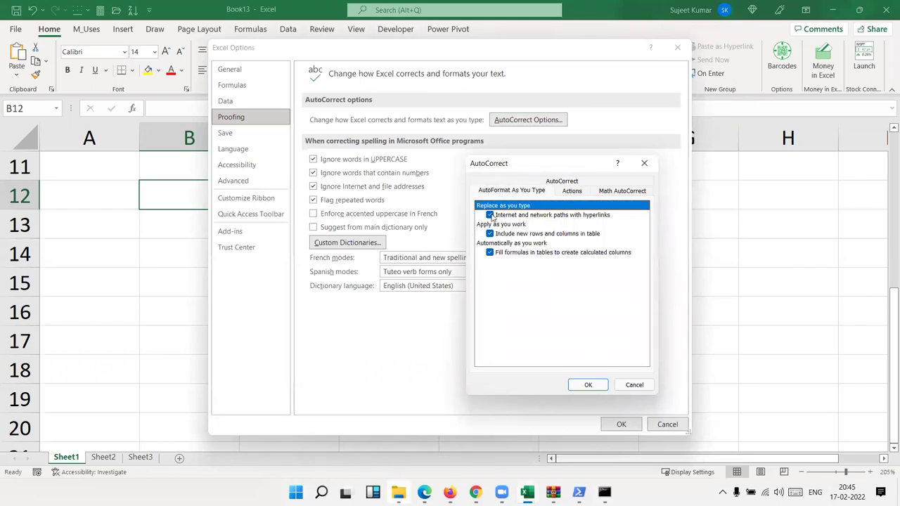
pyautogui.click(491, 215)
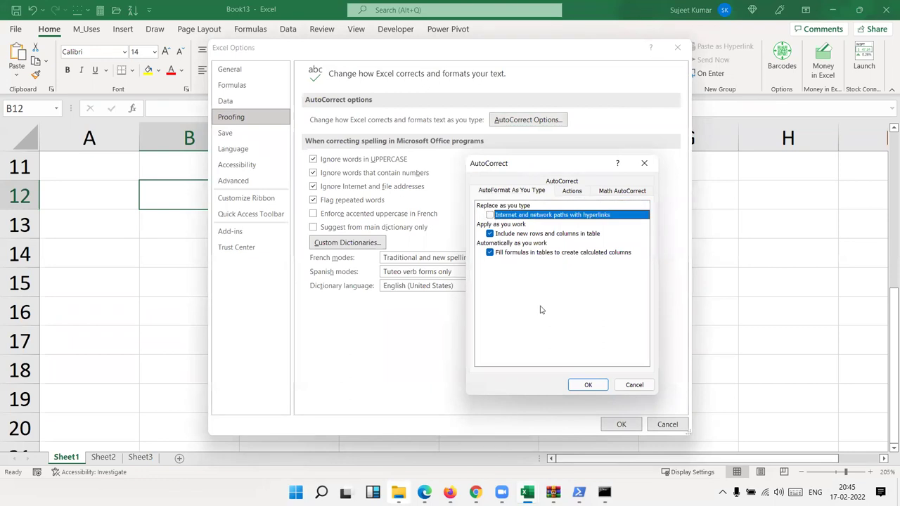
pyautogui.click(588, 384)
pyautogui.click(621, 425)
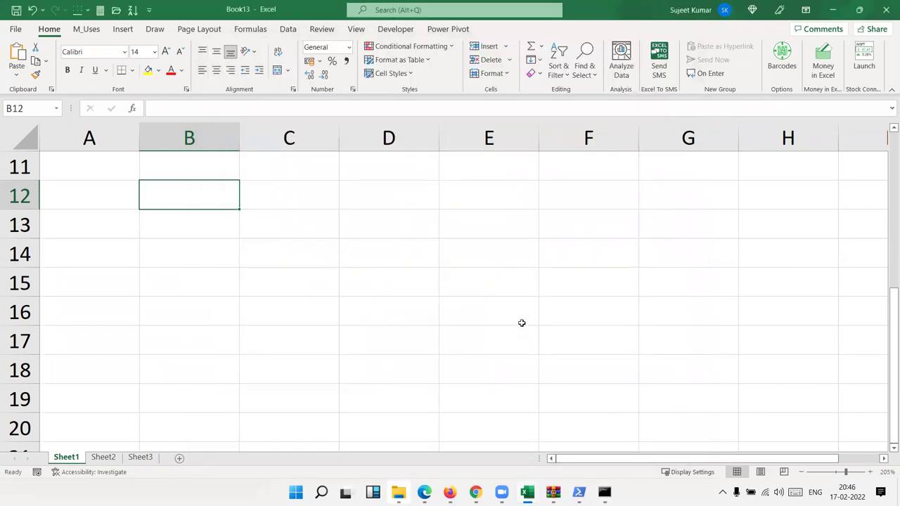
pyautogui.write('ipt')
pyautogui.press('BackSpace')
pyautogui.press('BackSpace')
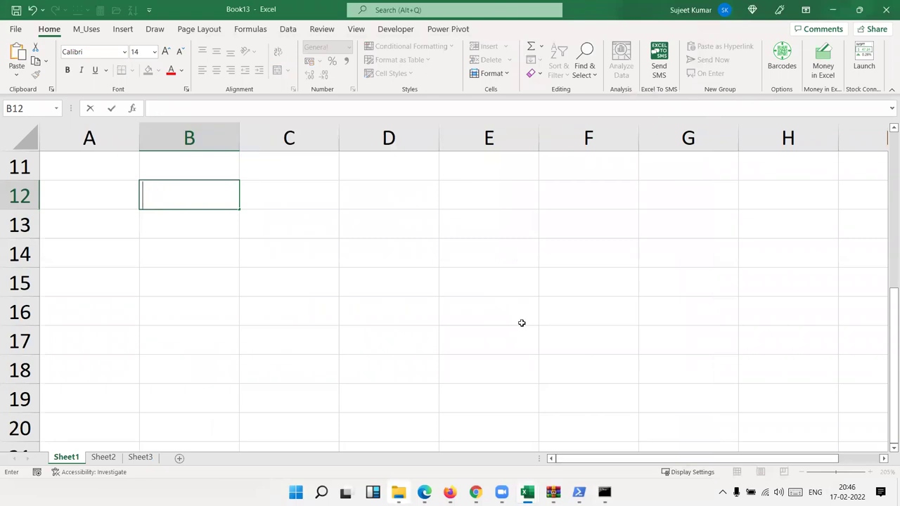
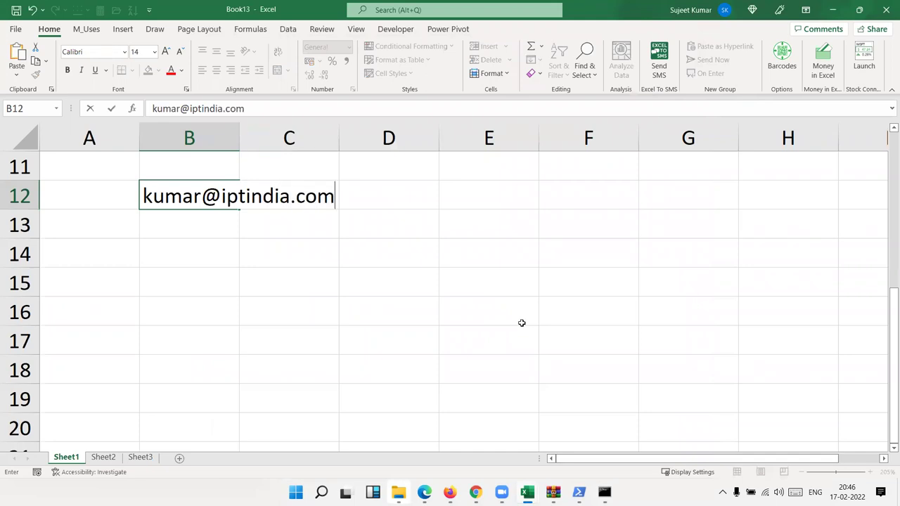
# - Enter the e-mail address in cell B12 and remove its stray trailing backslash
pyautogui.write('\\')
pyautogui.press('Return')
pyautogui.press('Up')
pyautogui.press('F2')
pyautogui.press('BackSpace')
pyautogui.press('Return')
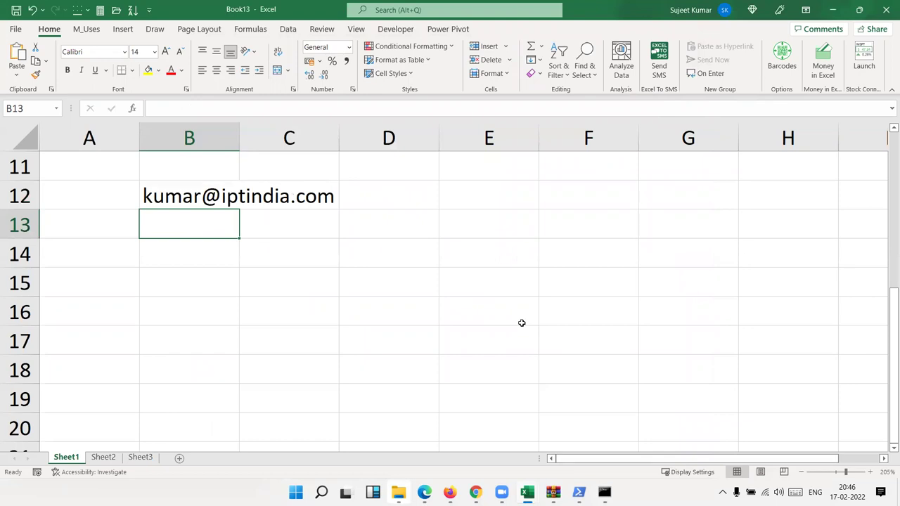
# - Review the Proofing and Save pages of Excel Options, then close without changes
pyautogui.click(16, 29)
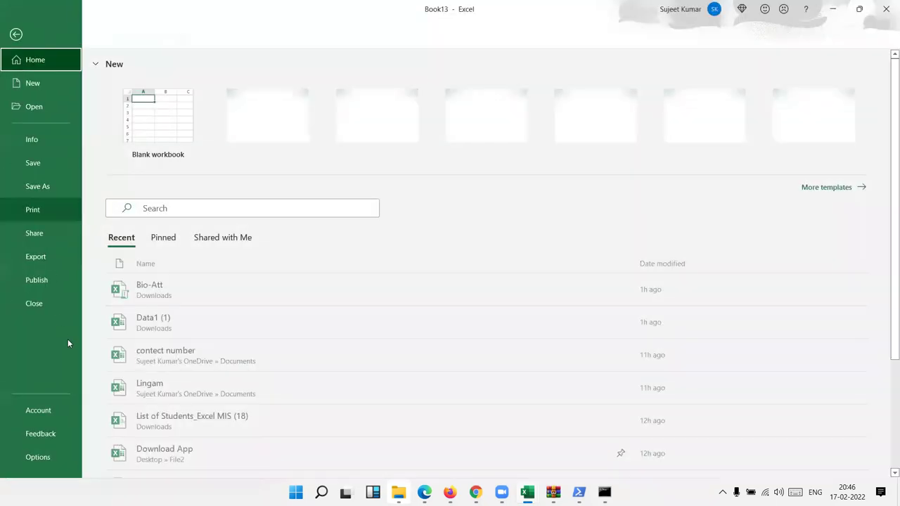
pyautogui.click(57, 455)
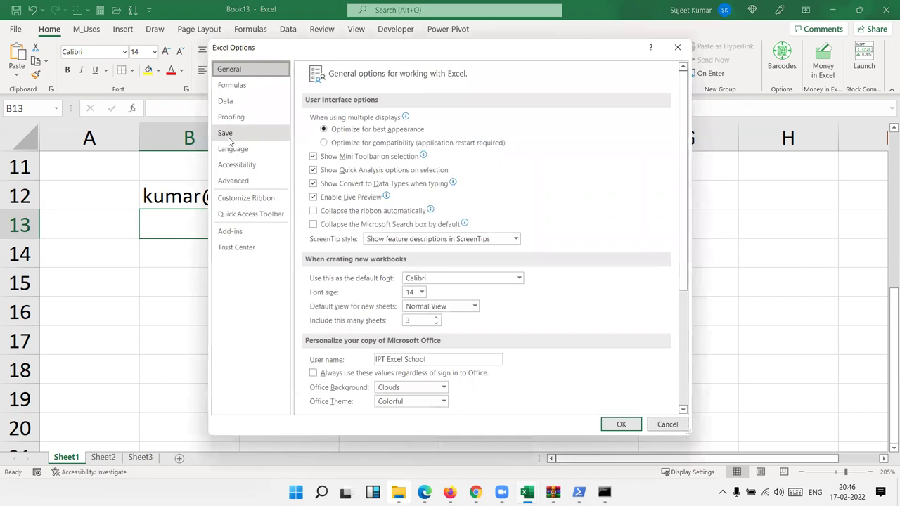
pyautogui.click(239, 121)
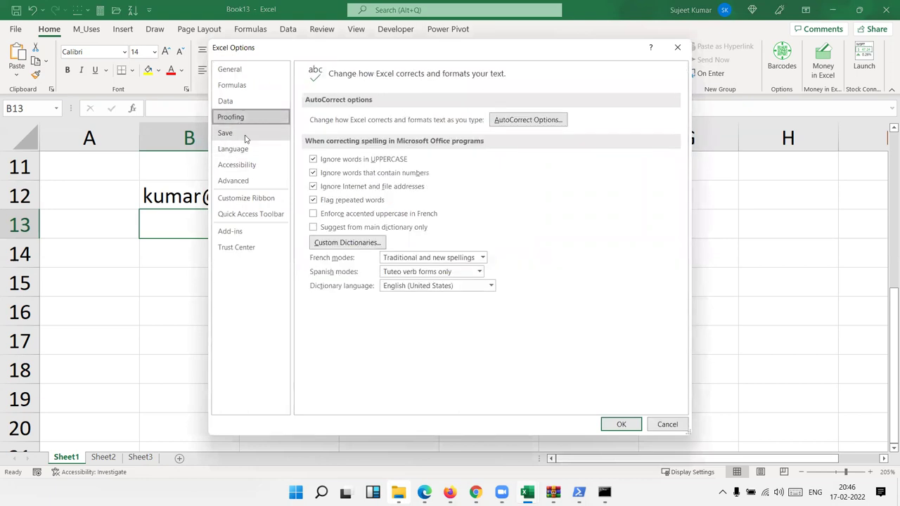
pyautogui.click(245, 137)
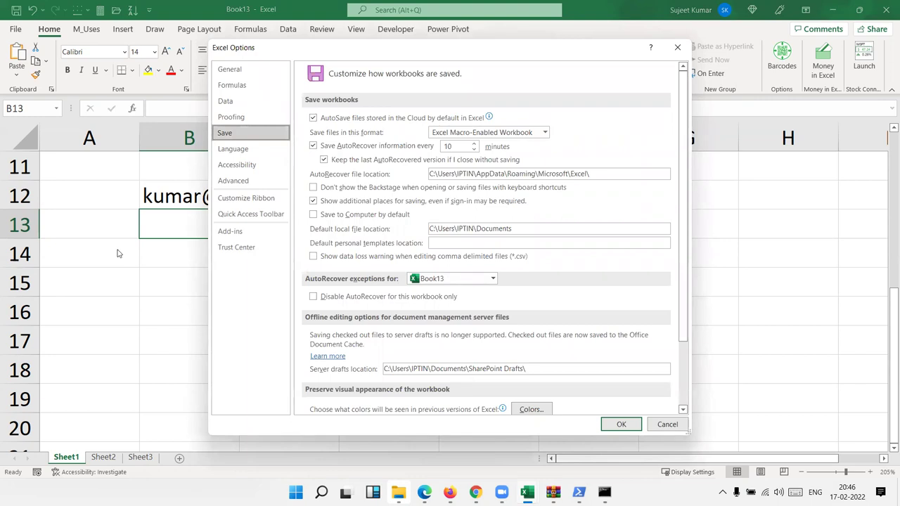
pyautogui.press('Escape')
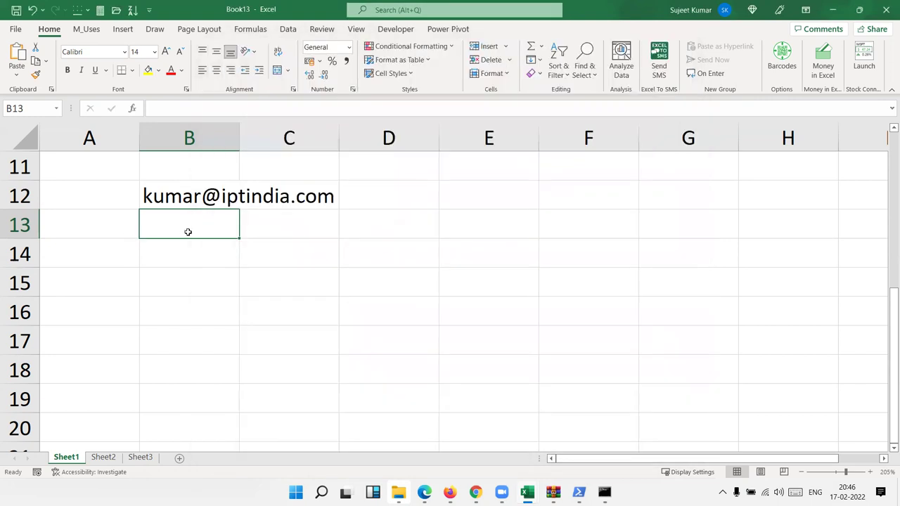
# - Bring up the Save As dialog and switch the file type to Excel Workbook, leaving the folder unchanged
pyautogui.hotkey('ctrl', 's')
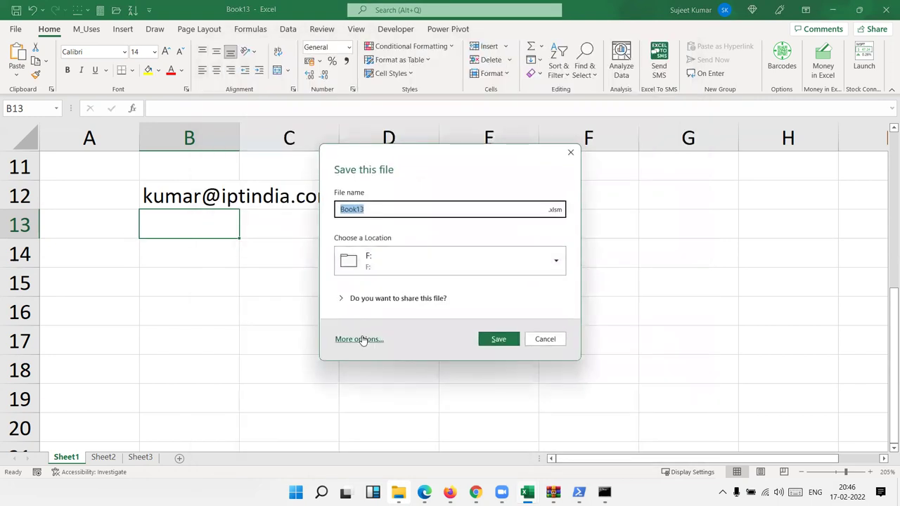
pyautogui.click(361, 339)
pyautogui.click(189, 241)
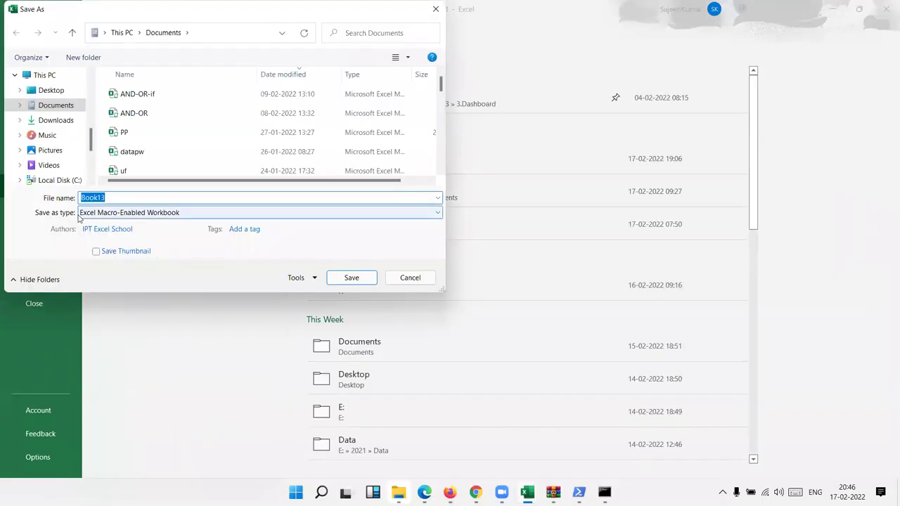
pyautogui.click(86, 213)
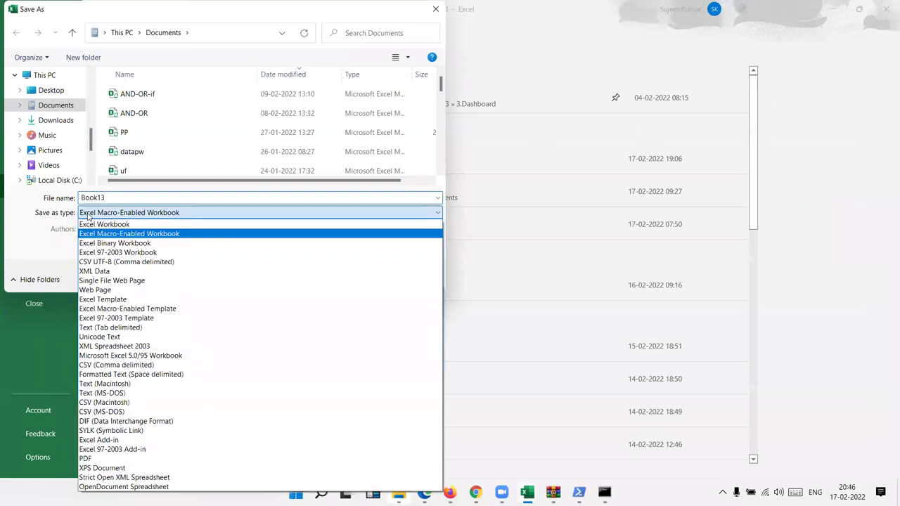
pyautogui.click(91, 224)
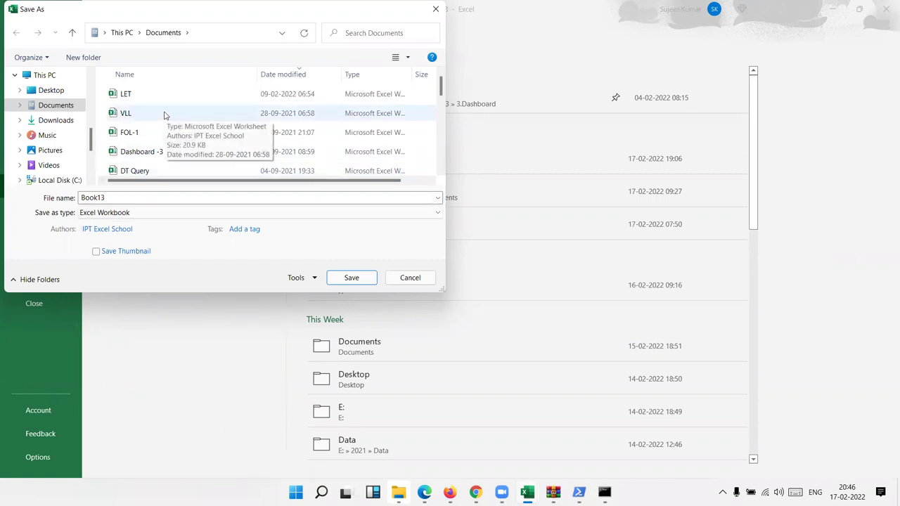
pyautogui.click(220, 30)
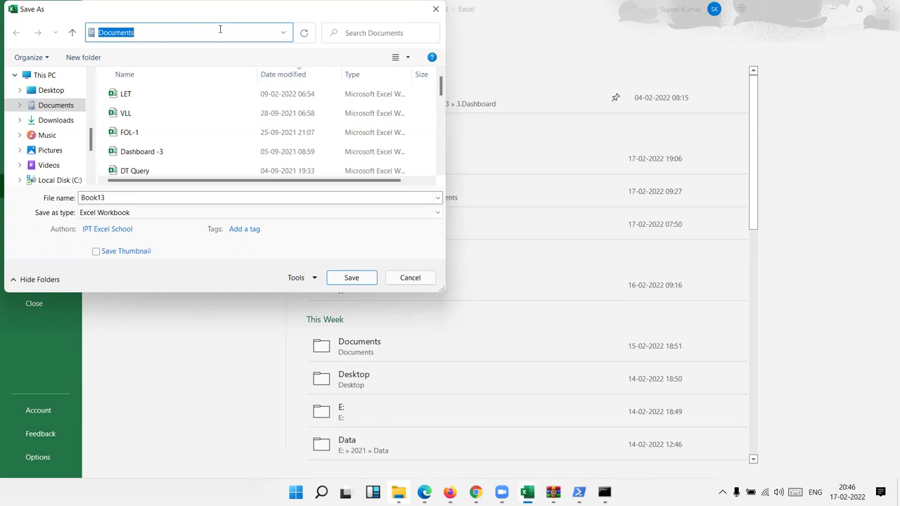
pyautogui.press('Escape')
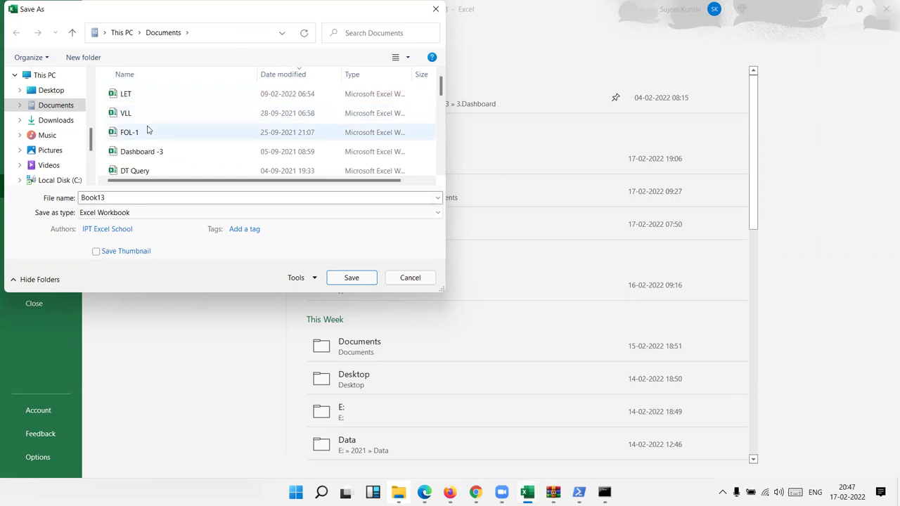
# - Set the save type back to Excel Macro-Enabled Workbook and cancel the save
pyautogui.click(100, 213)
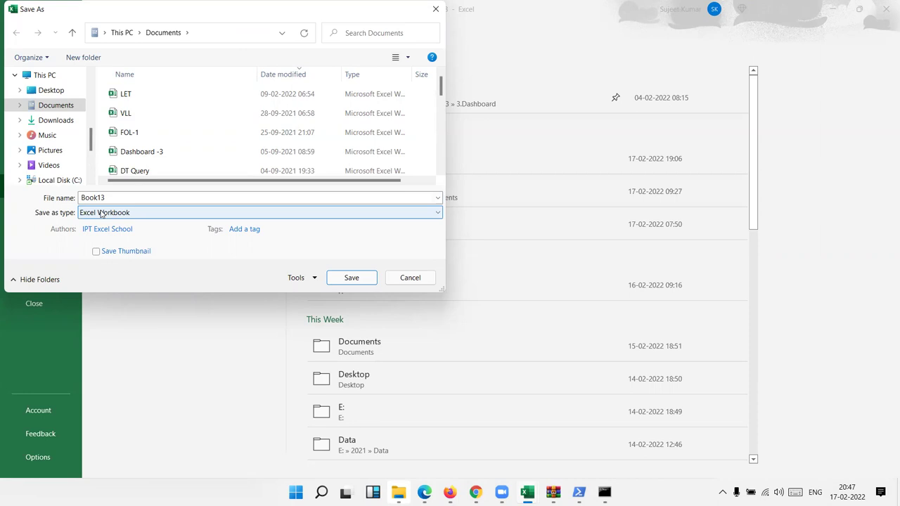
pyautogui.click(101, 214)
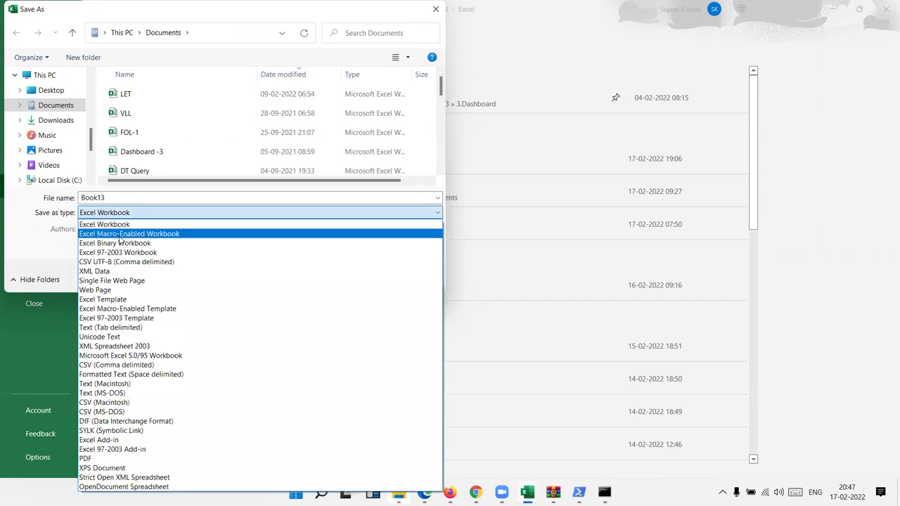
pyautogui.click(120, 235)
pyautogui.click(125, 214)
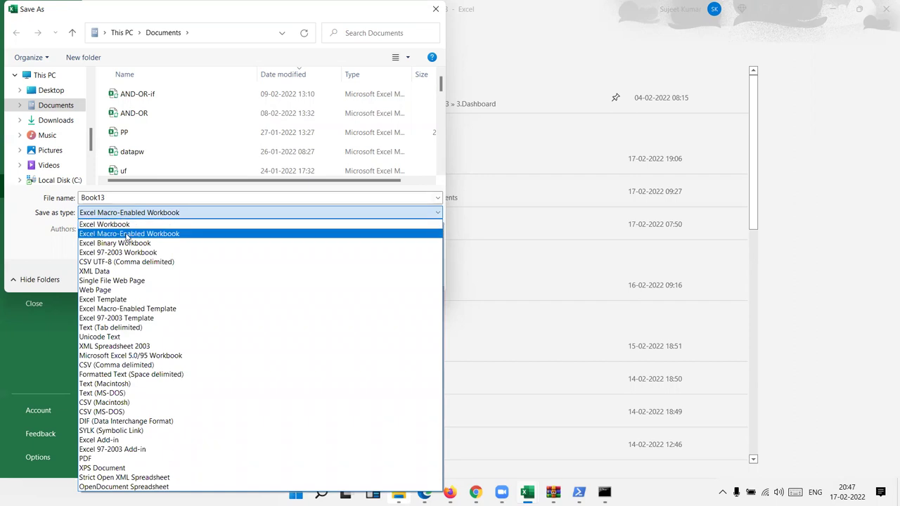
pyautogui.click(208, 123)
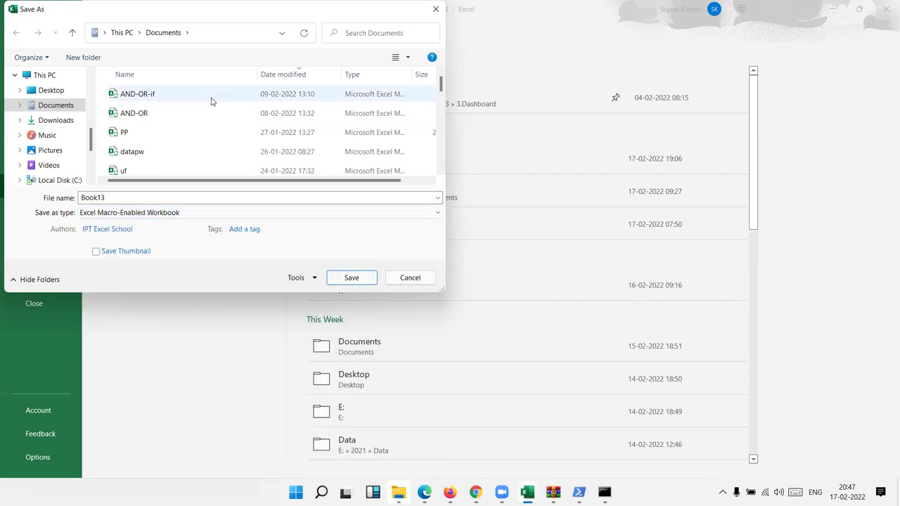
pyautogui.press('Escape')
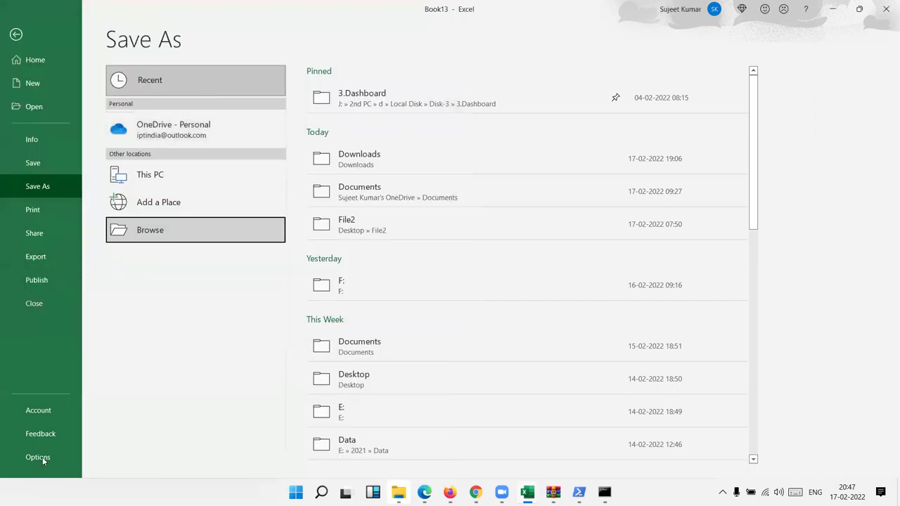
# - On Excel Options' Save page, keep the default format and select the whole default local file location path
pyautogui.click(42, 458)
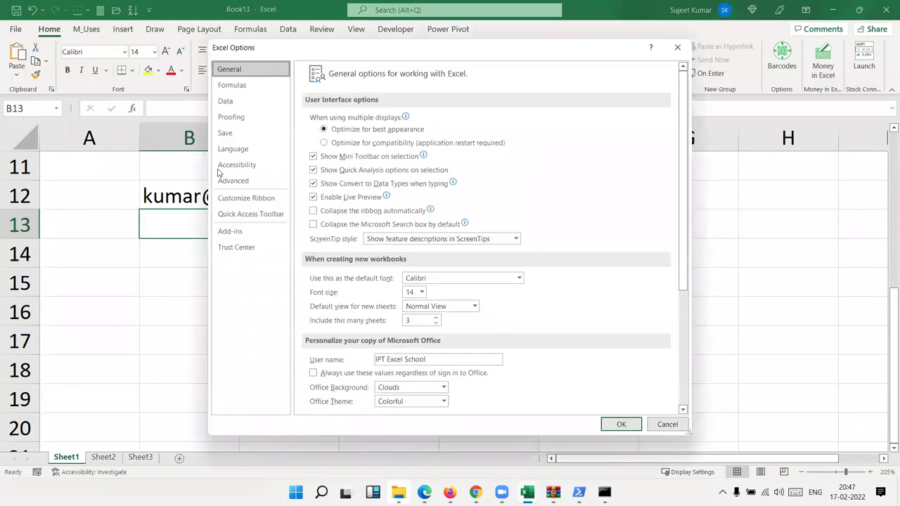
pyautogui.click(232, 135)
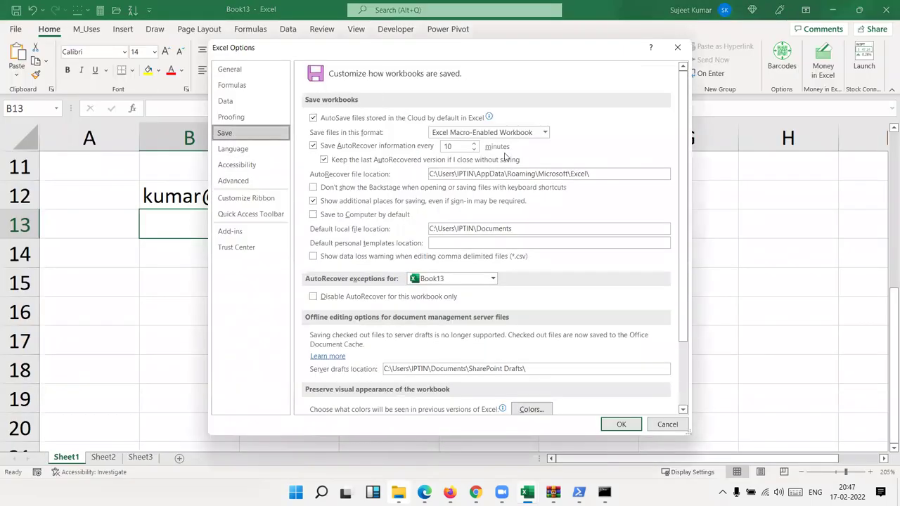
pyautogui.click(507, 135)
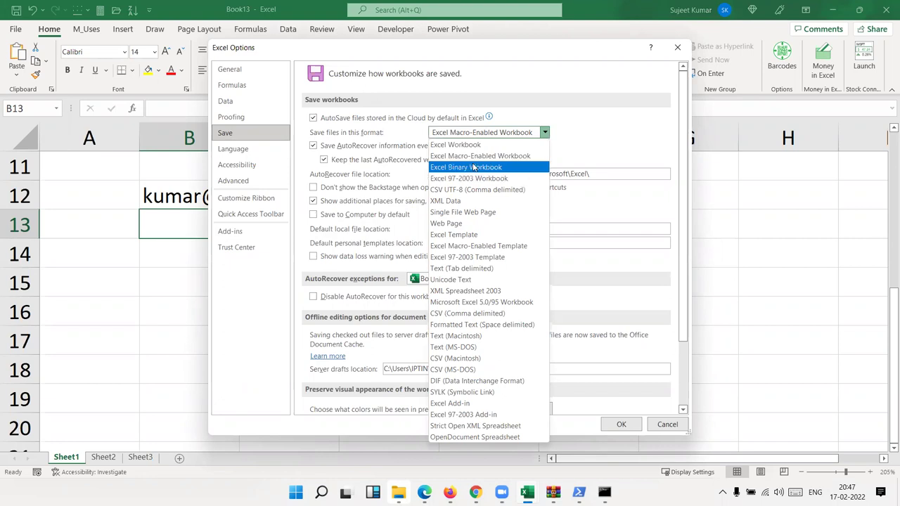
pyautogui.press('Escape')
pyautogui.click(505, 229)
pyautogui.doubleClick(506, 228)
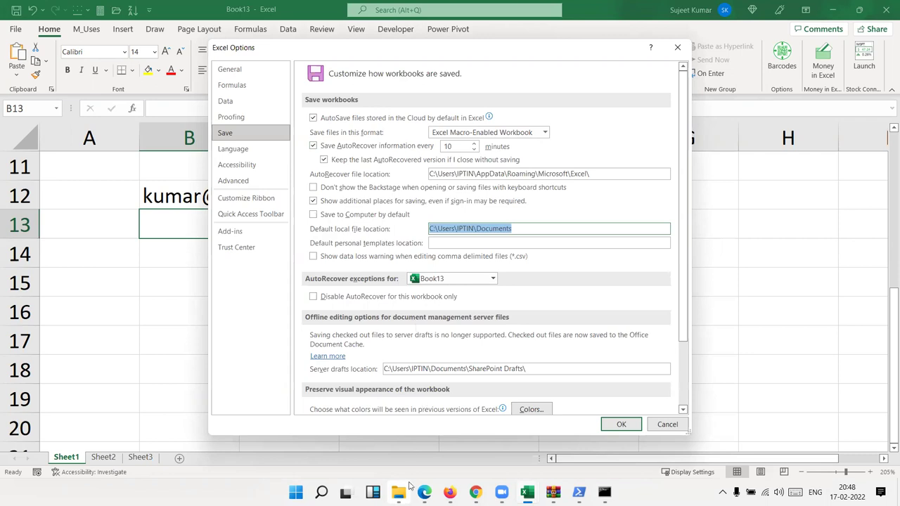
# - Copy the F:\2022 folder address from File Explorer and return to Excel Options
pyautogui.moveTo(398, 491)
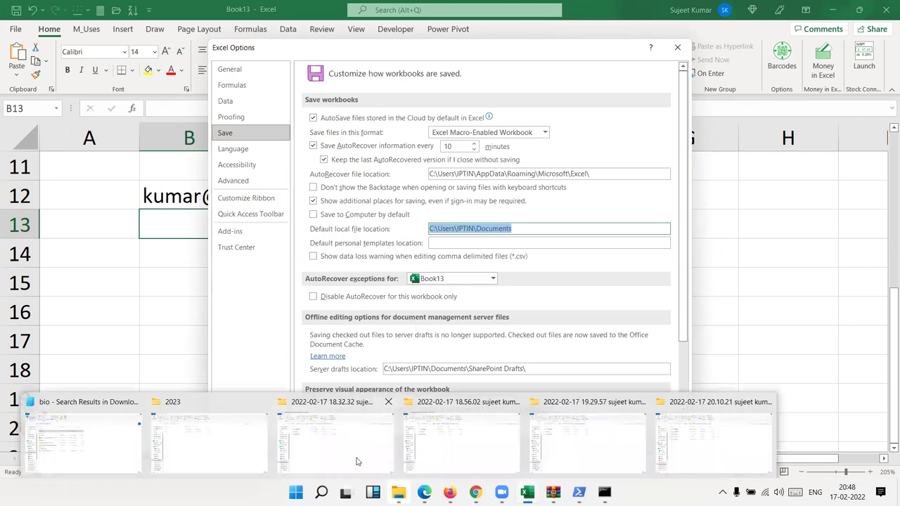
pyautogui.click(357, 458)
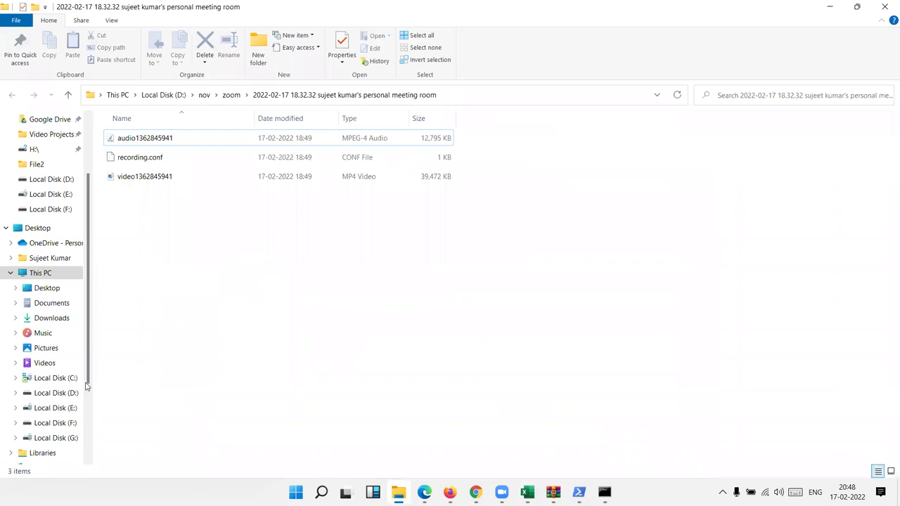
pyautogui.click(56, 423)
pyautogui.doubleClick(201, 137)
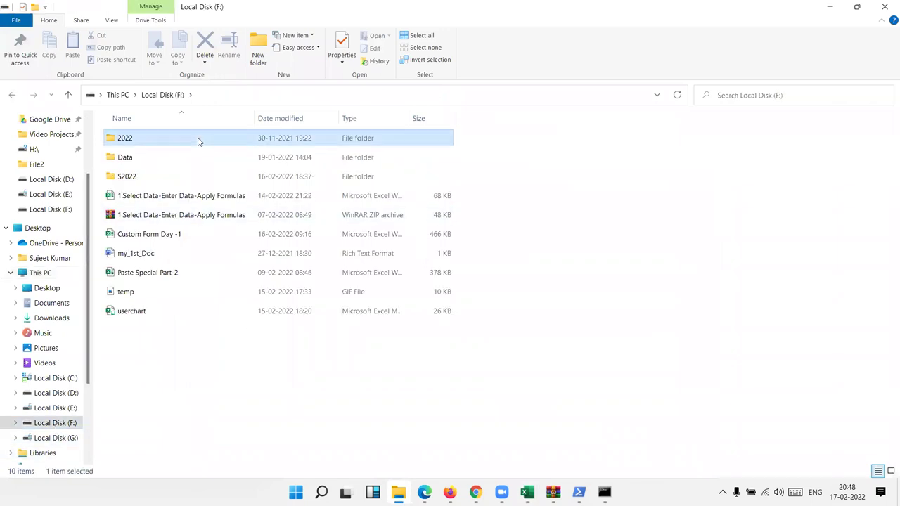
pyautogui.click(277, 102)
pyautogui.hotkey('ctrl', 'c')
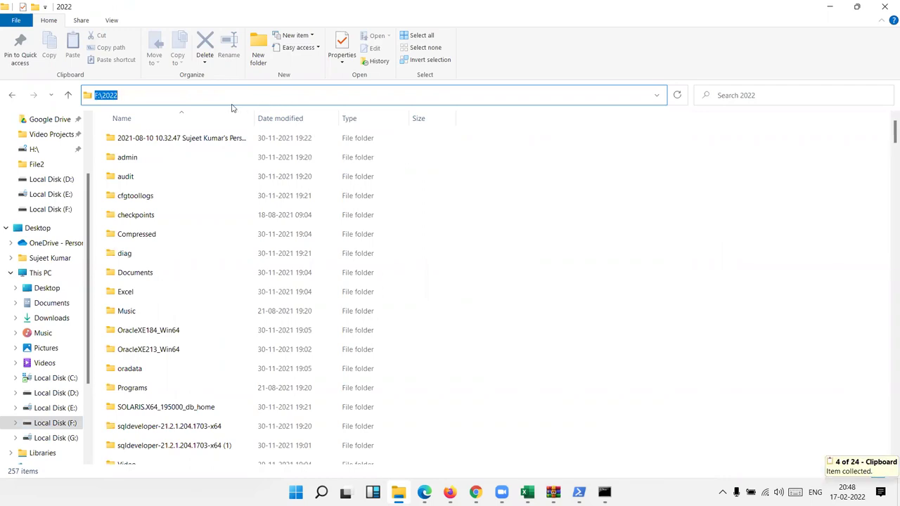
pyautogui.hotkey('alt', 'Tab')
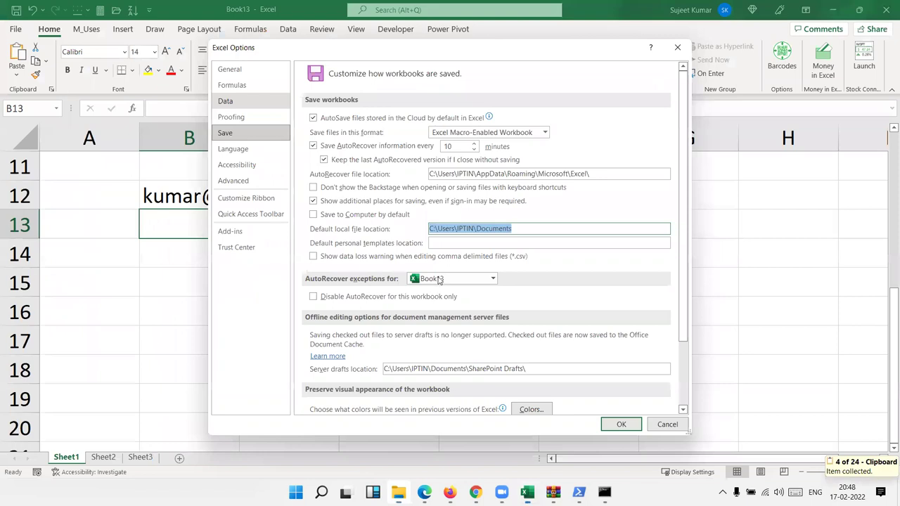
# - Enter F:\2022 in the Default local file location box and select the path
pyautogui.hotkey('ctrl', 'v')
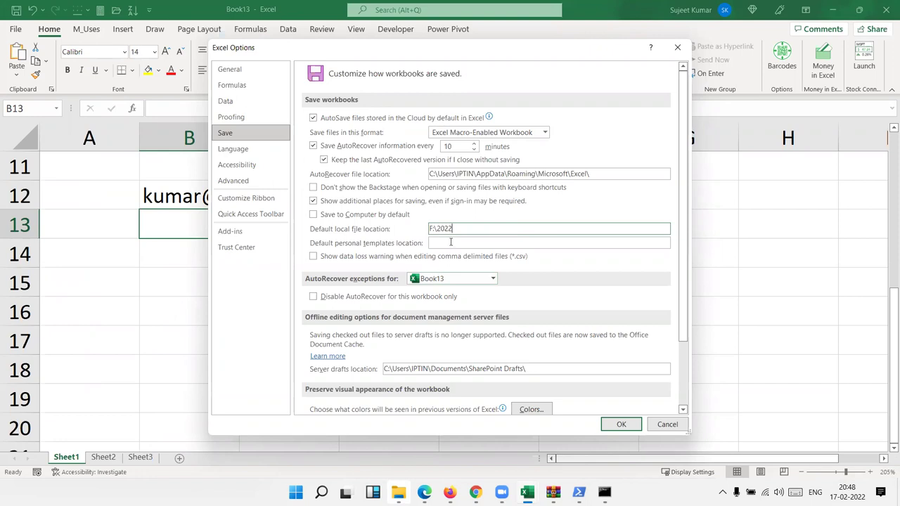
pyautogui.press('BackSpace')
pyautogui.press('BackSpace')
pyautogui.press('BackSpace')
pyautogui.press('BackSpace')
pyautogui.press('BackSpace')
pyautogui.press('BackSpace')
pyautogui.press('BackSpace')
pyautogui.write('F:')
pyautogui.write('\\')
pyautogui.write('2022')
pyautogui.moveTo(464, 229); pyautogui.dragTo(365, 230)
pyautogui.scroll(-3, 444, 298)
pyautogui.scroll(3, 444, 297)
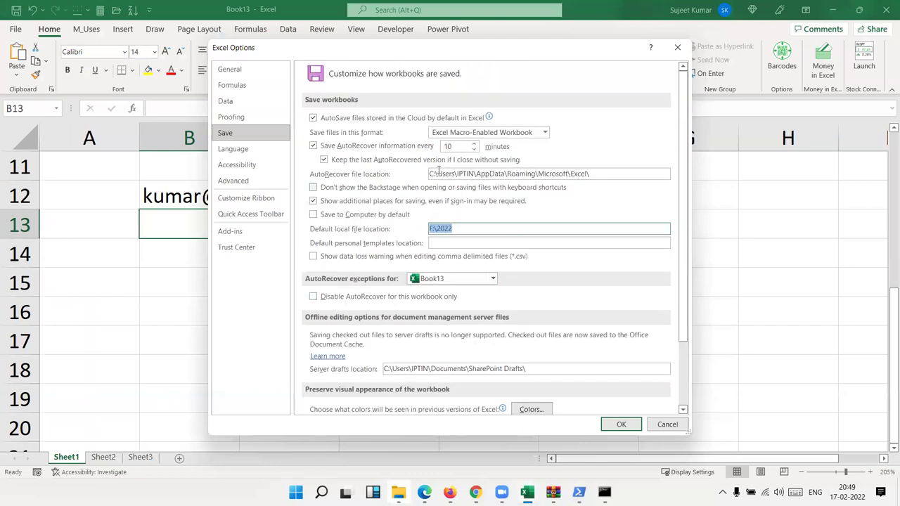
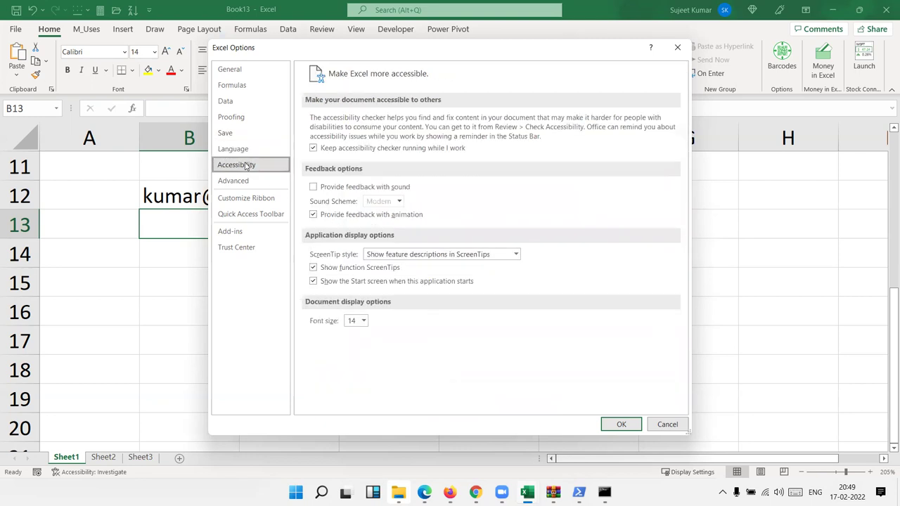
# - Switch Excel Options to the Advanced page and keep Down as the after-Enter move direction
pyautogui.click(271, 182)
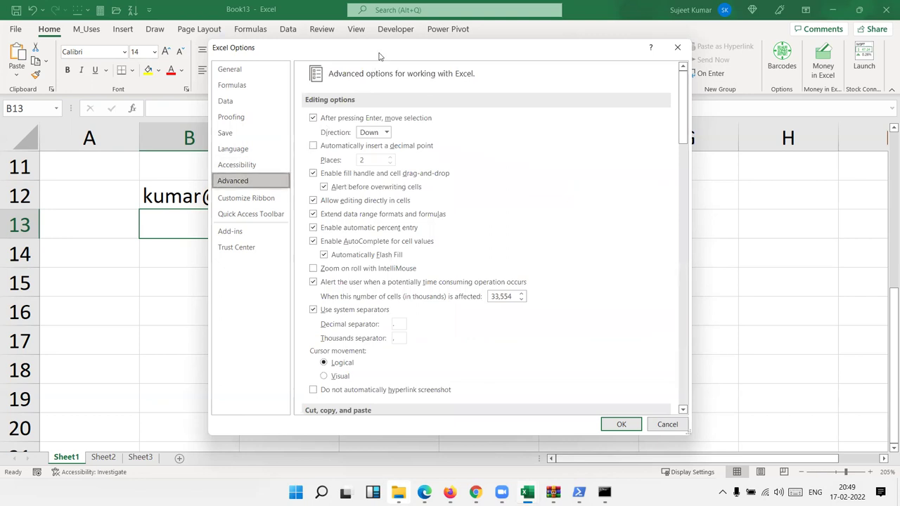
pyautogui.moveTo(380, 56); pyautogui.dragTo(505, 49)
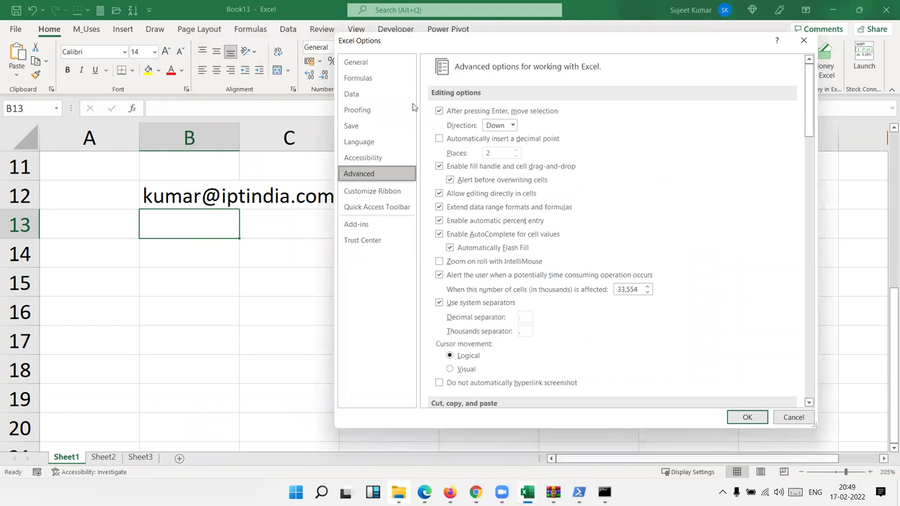
pyautogui.click(495, 128)
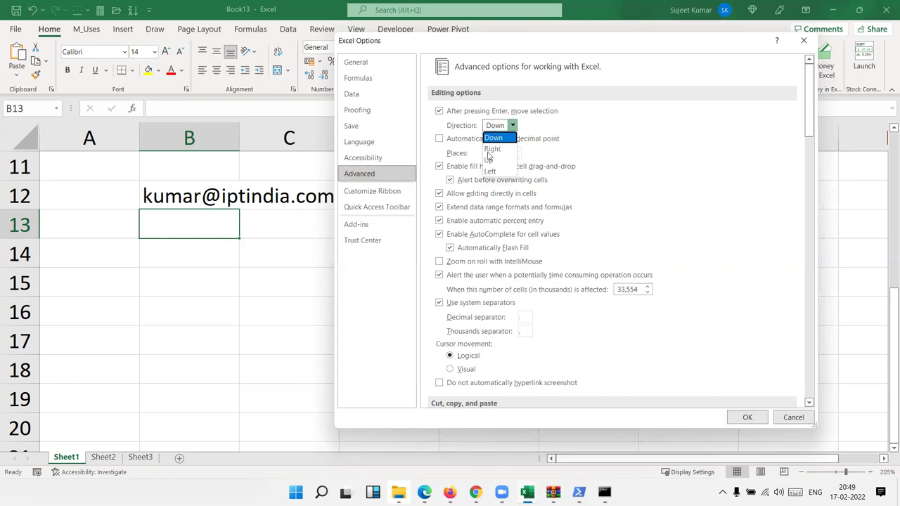
pyautogui.click(619, 143)
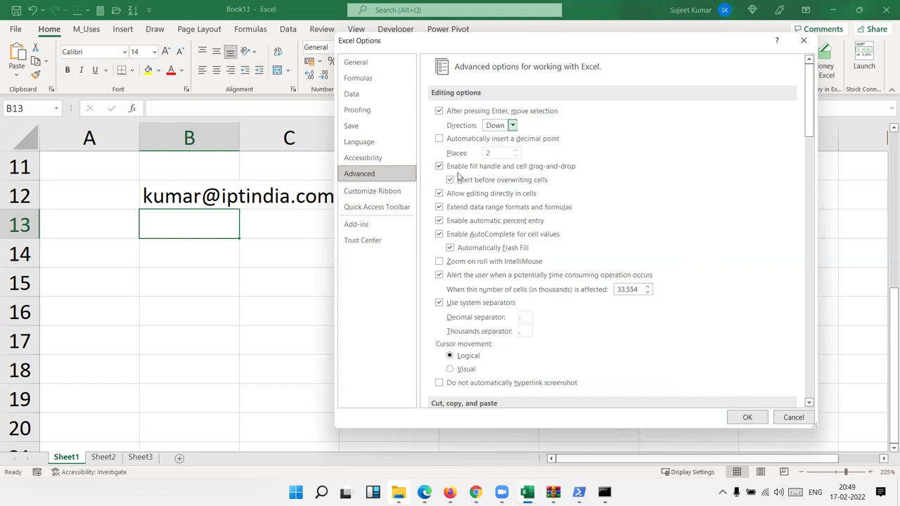
# - Scroll the Advanced page down to 'Display options for this worksheet' and its Gridline color setting
pyautogui.scroll(-3, 457, 192)
pyautogui.scroll(-3, 458, 193)
pyautogui.scroll(-3, 457, 193)
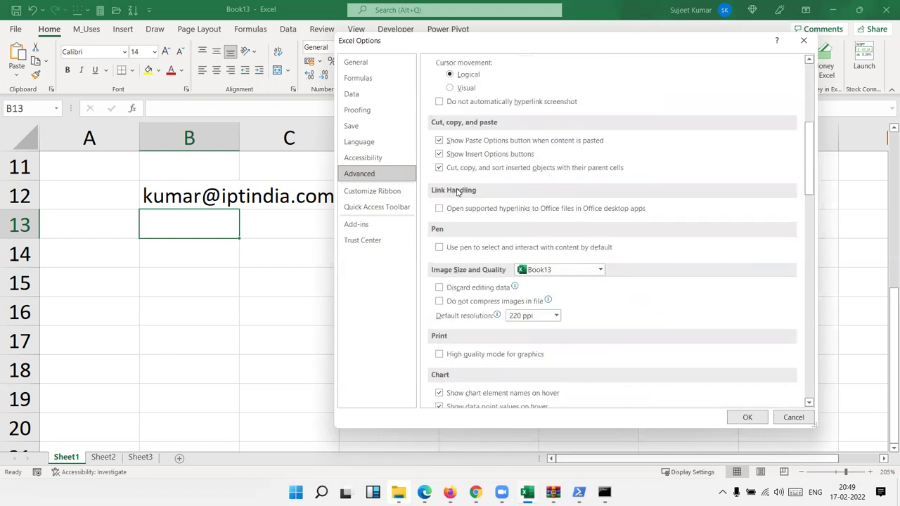
pyautogui.scroll(-3, 459, 191)
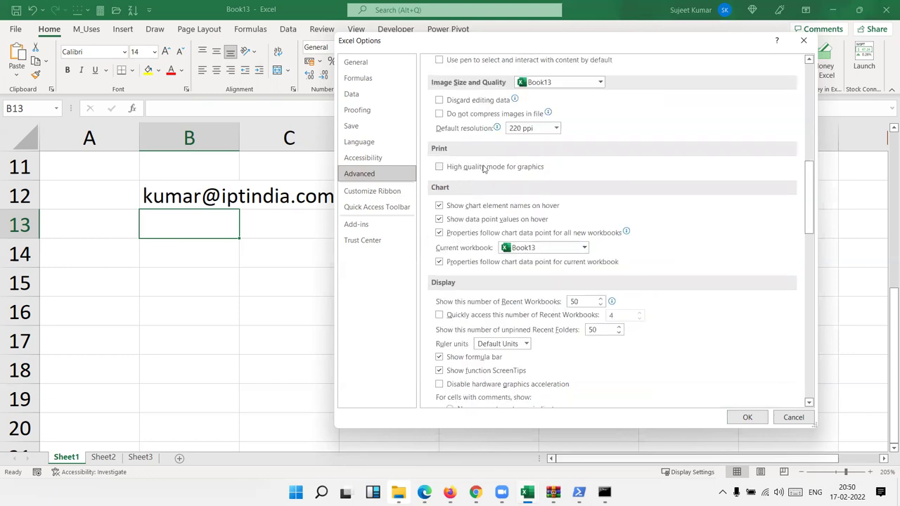
pyautogui.scroll(-3, 483, 169)
pyautogui.scroll(-3, 483, 169)
pyautogui.scroll(-3, 483, 169)
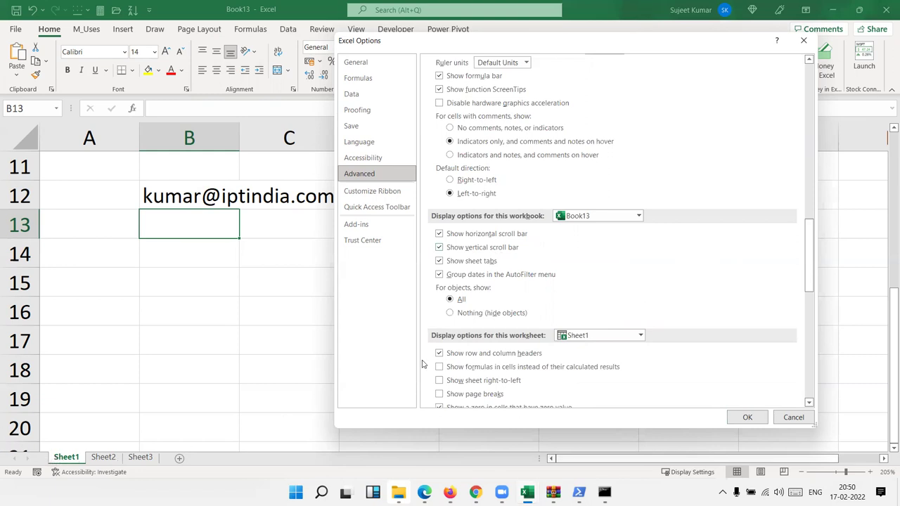
pyautogui.click(462, 267)
pyautogui.scroll(-2, 534, 378)
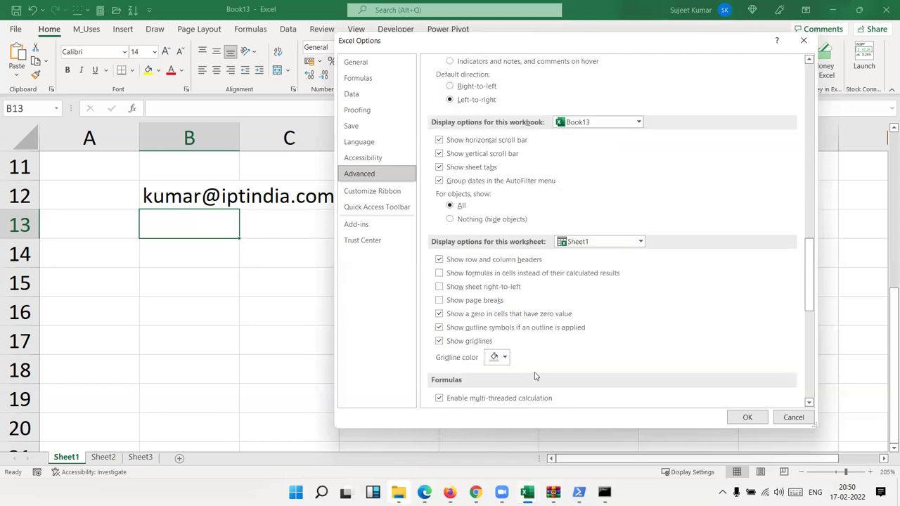
pyautogui.scroll(2, 540, 357)
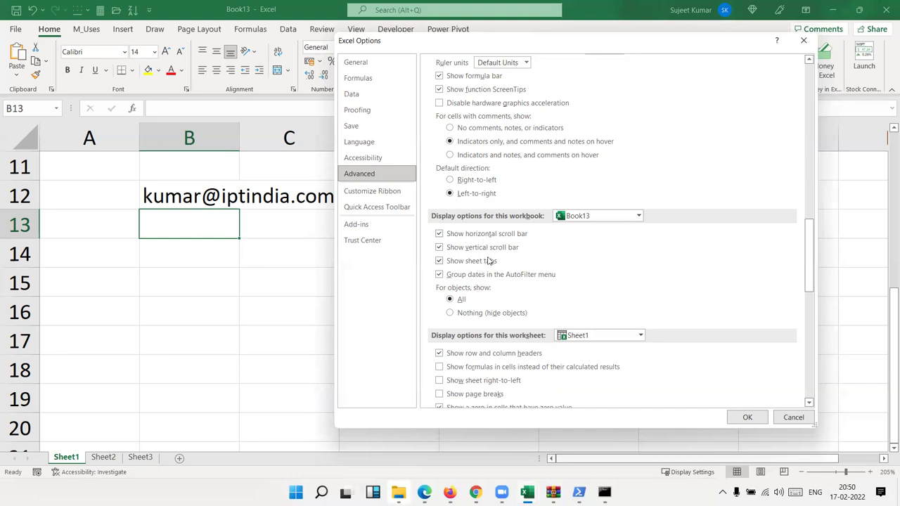
pyautogui.scroll(2, 488, 261)
pyautogui.scroll(2, 488, 260)
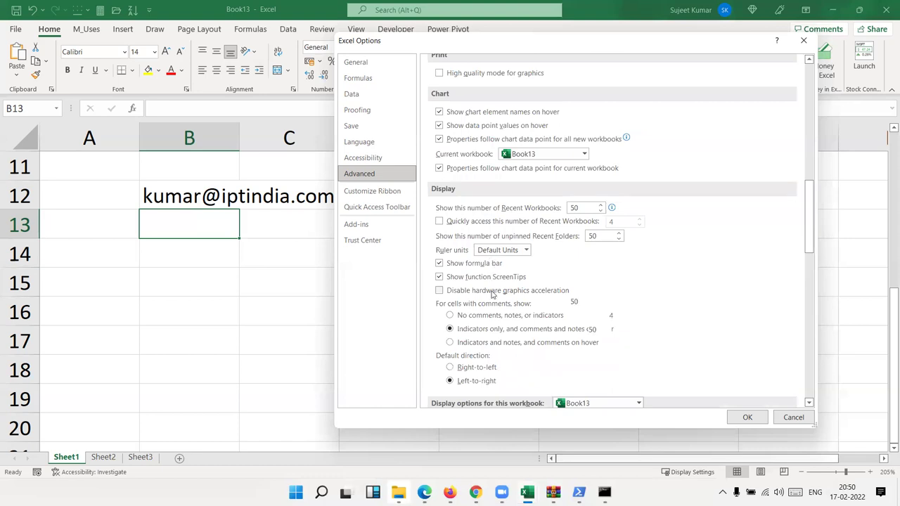
pyautogui.scroll(2, 493, 294)
pyautogui.scroll(2, 492, 293)
pyautogui.scroll(2, 491, 294)
pyautogui.scroll(-2, 492, 293)
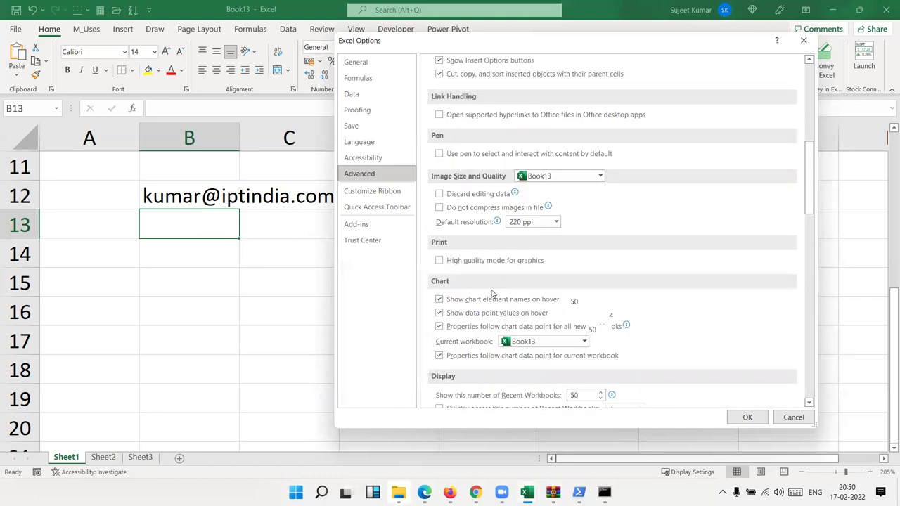
pyautogui.scroll(-3, 492, 294)
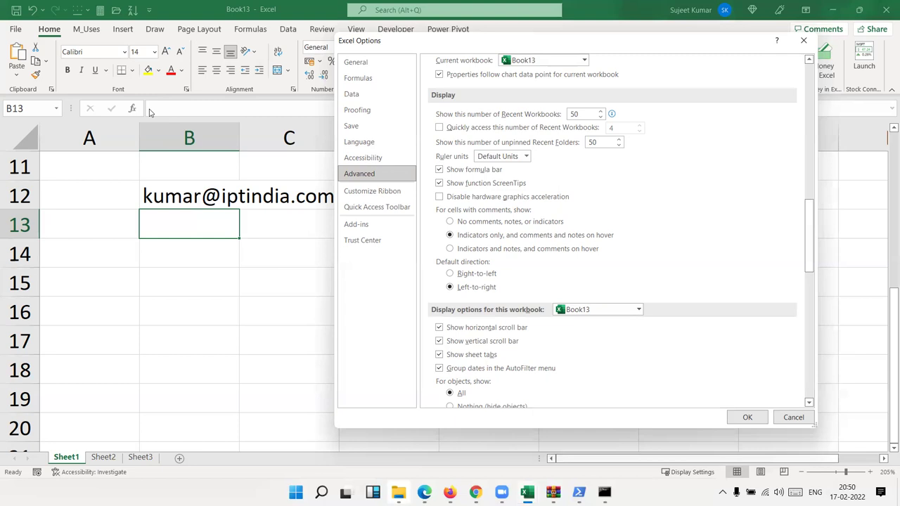
pyautogui.scroll(-3, 551, 293)
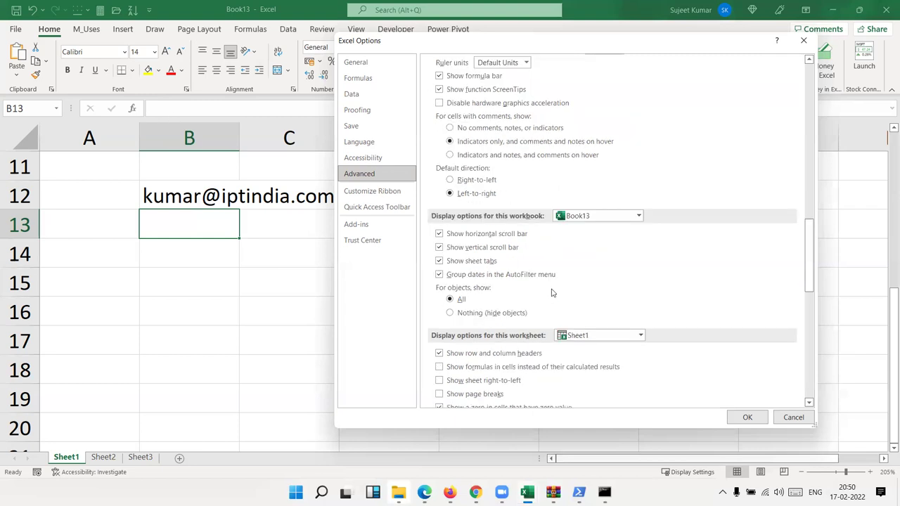
pyautogui.scroll(-3, 552, 293)
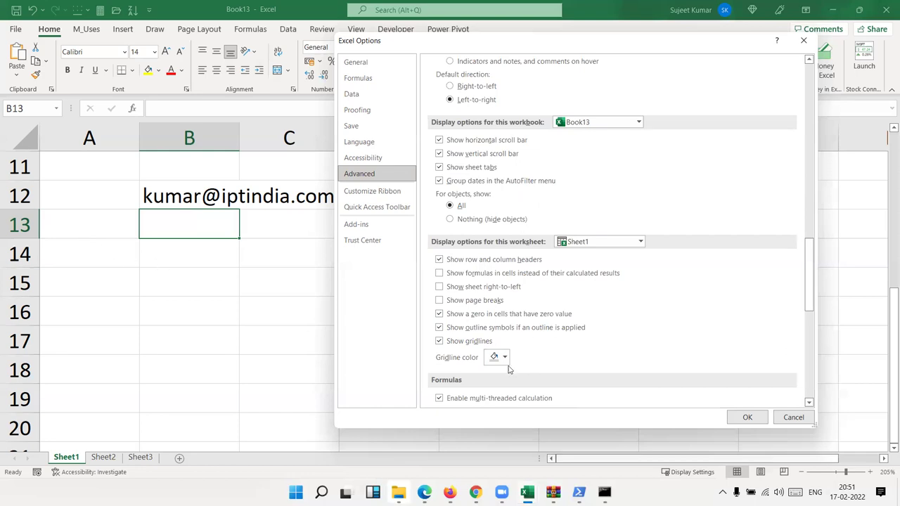
# - Set the gridline colour to red and apply the Options changes
pyautogui.click(501, 357)
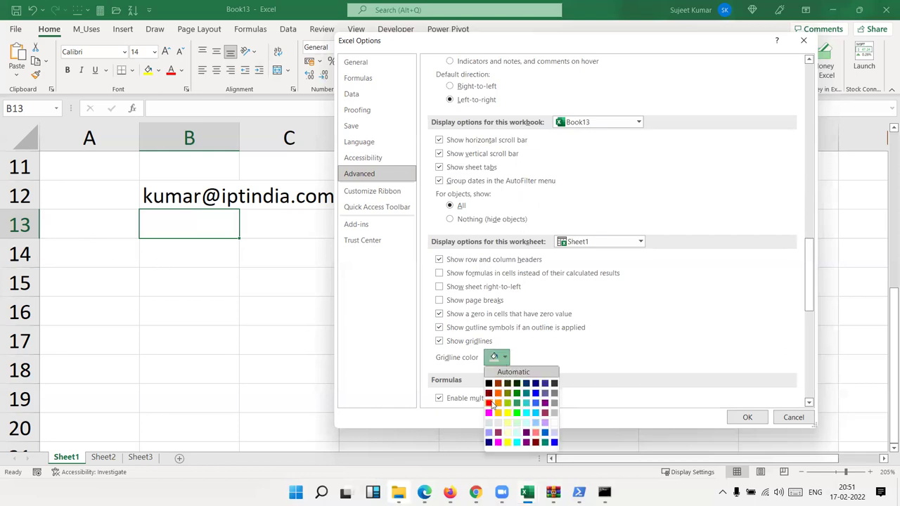
pyautogui.click(490, 402)
pyautogui.click(745, 416)
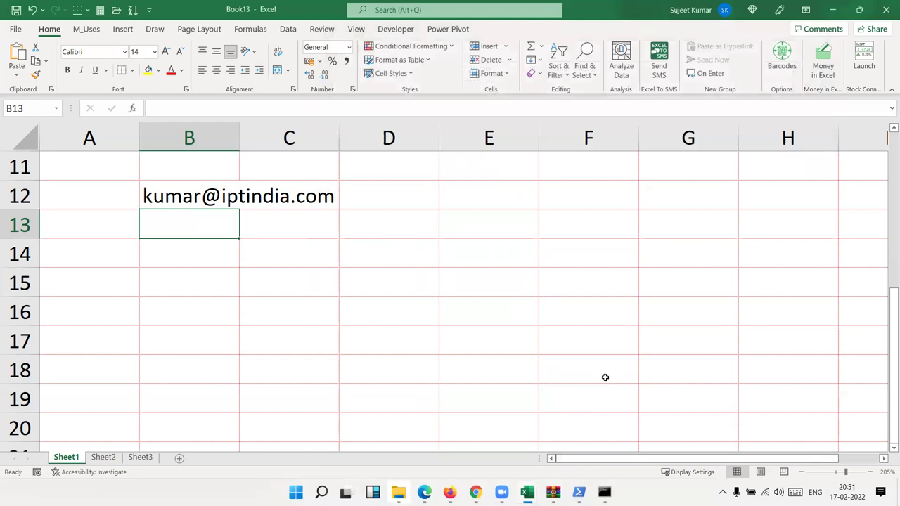
# - Select cells E15, E18, D18, D15 and G4 to check the red gridlines
pyautogui.click(527, 294)
pyautogui.click(471, 357)
pyautogui.click(385, 379)
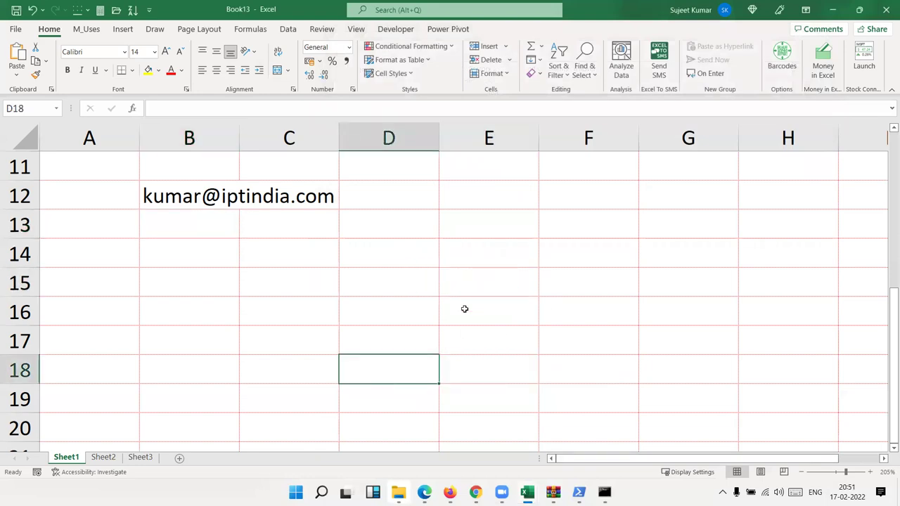
pyautogui.click(473, 290)
pyautogui.click(423, 283)
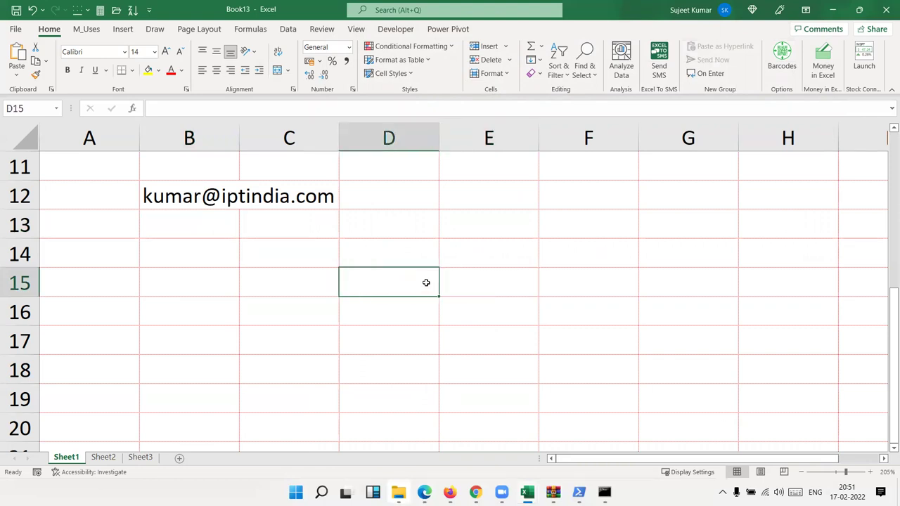
pyautogui.scroll(3, 426, 307)
pyautogui.scroll(1, 426, 307)
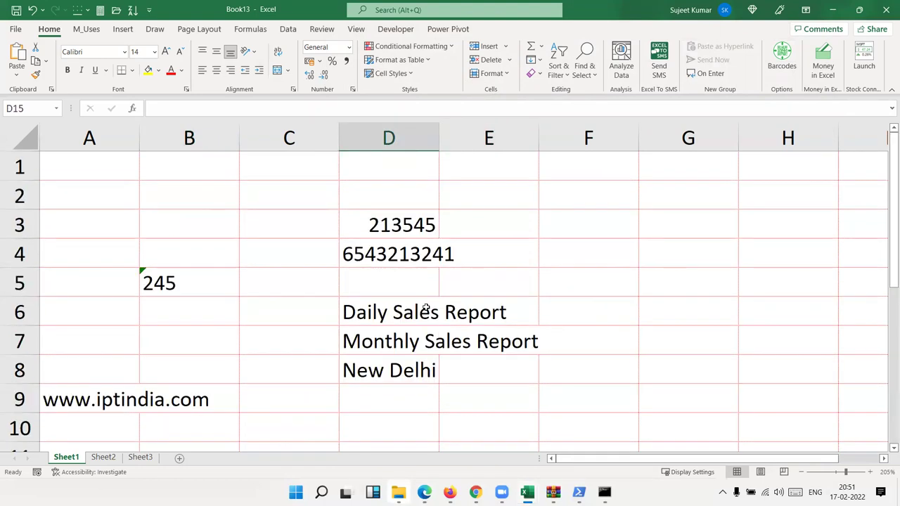
pyautogui.click(663, 253)
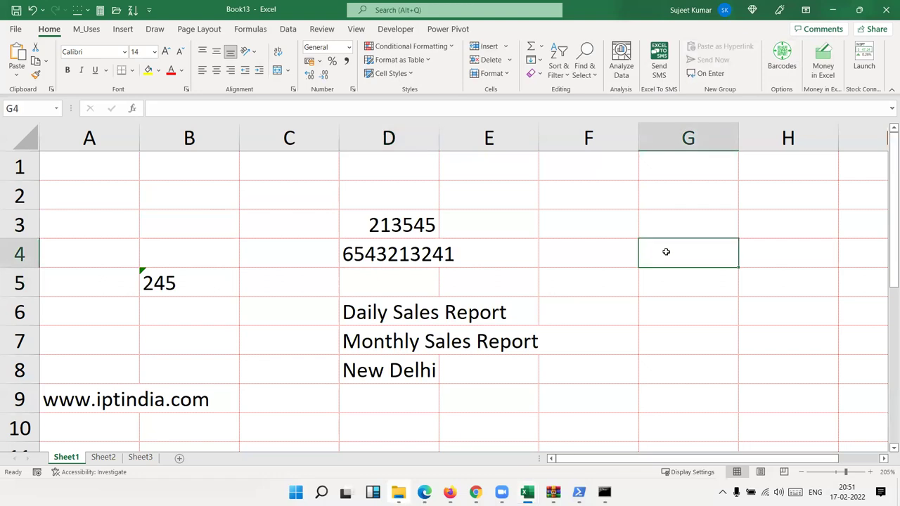
# - On Page Layout, toggle Gridlines View off and back on so gridlines stay displayed
pyautogui.click(199, 29)
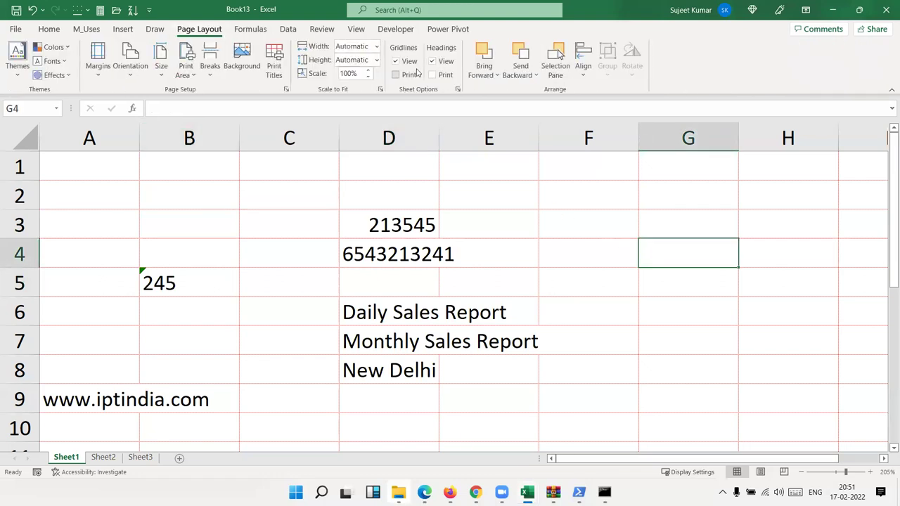
pyautogui.click(415, 66)
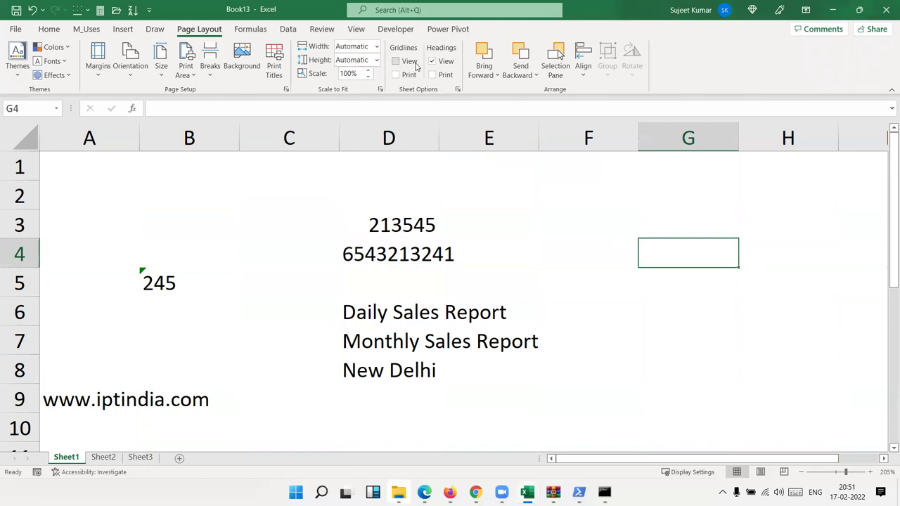
pyautogui.click(416, 66)
pyautogui.click(416, 65)
pyautogui.scroll(-5, 488, 328)
pyautogui.scroll(-2, 488, 328)
# - Enter the first name of the custom name list in A22 and auto-fill it down to row 27
pyautogui.click(311, 282)
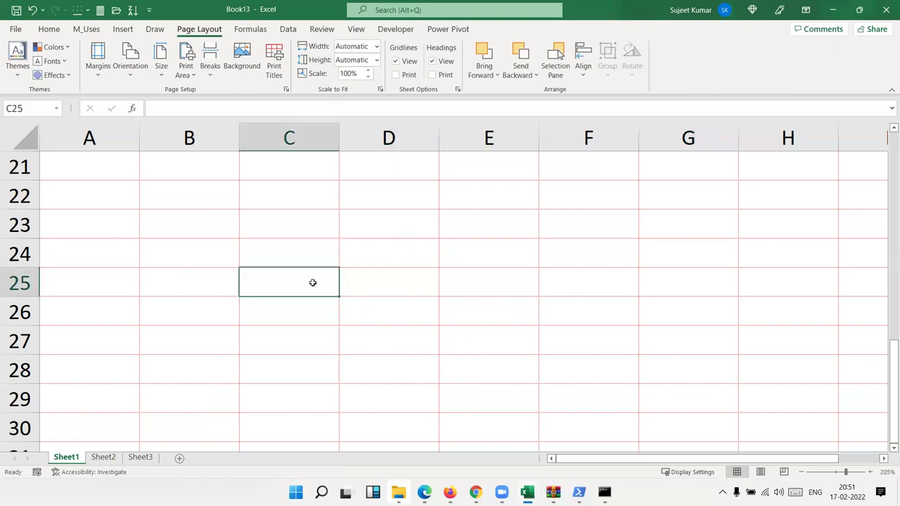
pyautogui.click(115, 193)
pyautogui.write('Puja')
pyautogui.click(93, 257)
pyautogui.click(109, 198)
pyautogui.click(142, 210)
pyautogui.click(124, 201)
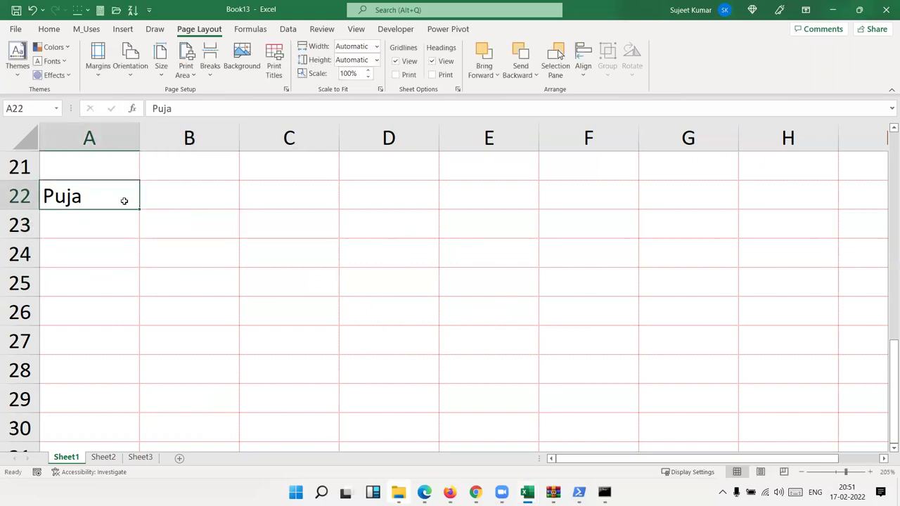
pyautogui.moveTo(140, 208); pyautogui.dragTo(128, 362)
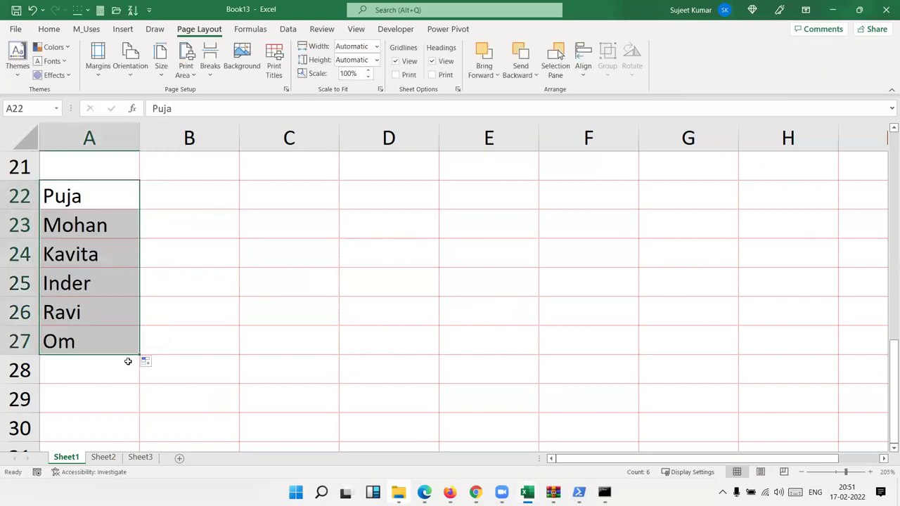
# - Enter JAN in C22 and Sun in D22, filling them down through MAY and Thu
pyautogui.click(315, 196)
pyautogui.write('JAN')
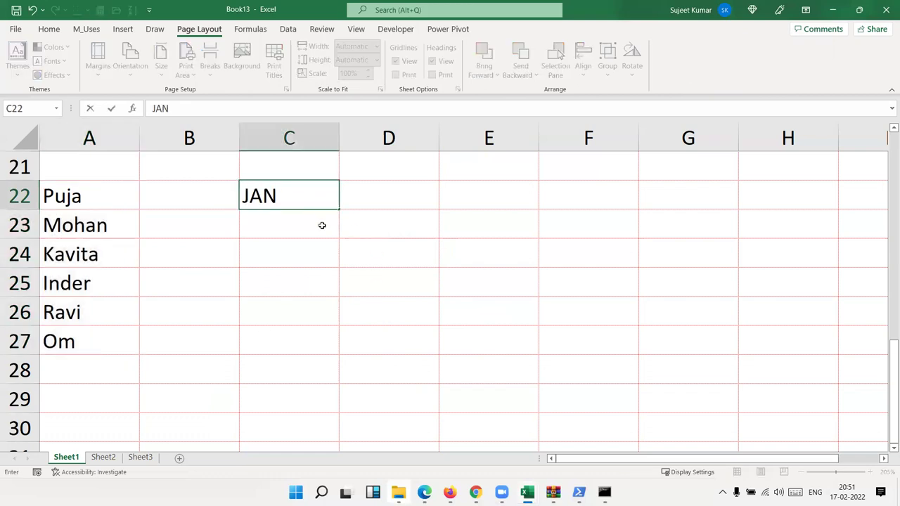
pyautogui.press('Return')
pyautogui.click(319, 205)
pyautogui.moveTo(338, 209); pyautogui.dragTo(328, 330)
pyautogui.click(377, 209)
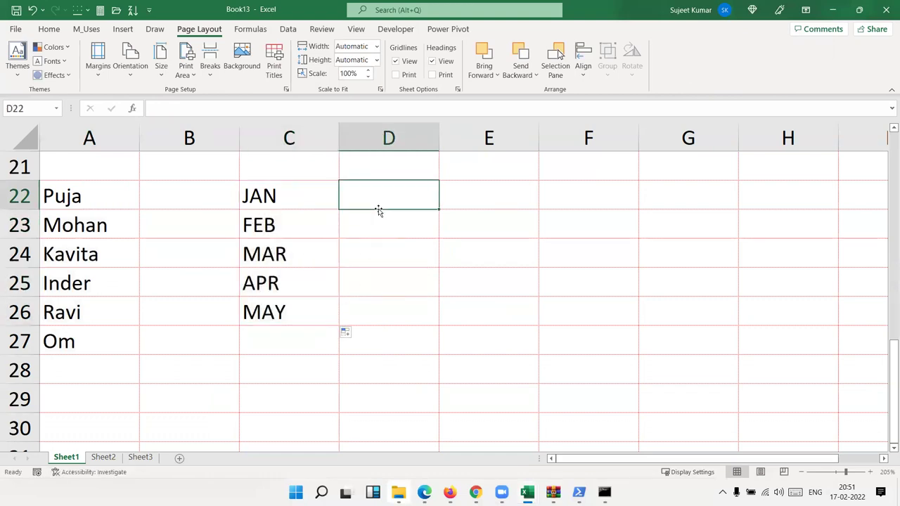
pyautogui.write('Sun')
pyautogui.press('Return')
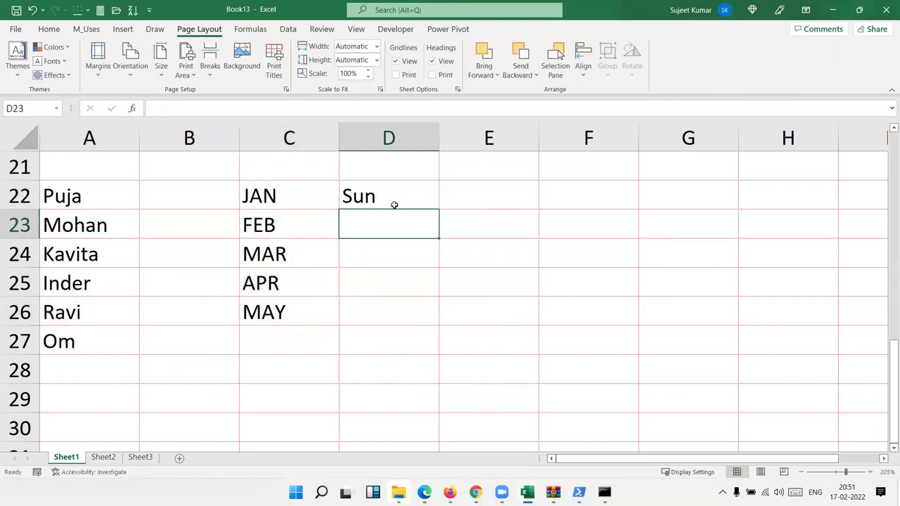
pyautogui.click(393, 204)
pyautogui.moveTo(437, 207); pyautogui.dragTo(430, 318)
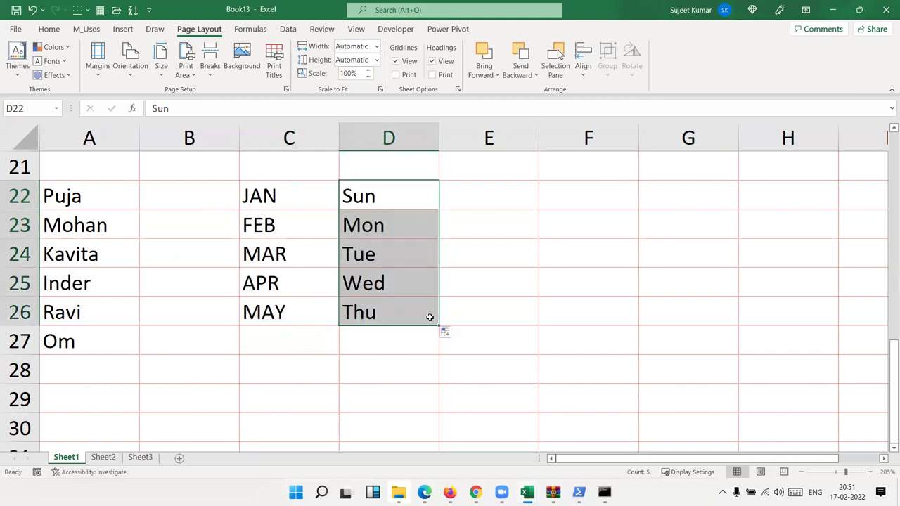
# - Select A22:A27, pick cell B25, and open the File backstage view
pyautogui.moveTo(86, 204); pyautogui.dragTo(73, 336)
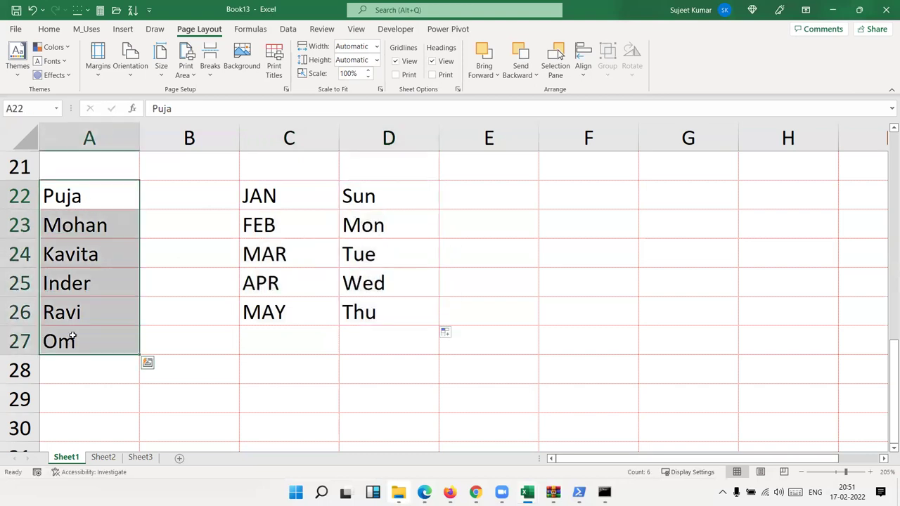
pyautogui.click(204, 288)
pyautogui.click(16, 29)
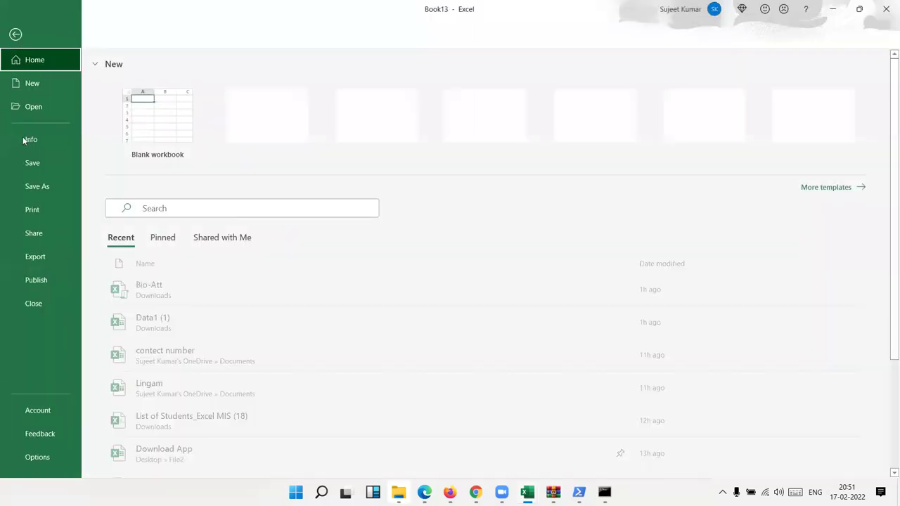
# - Open Excel Options on the Advanced page and launch Edit Custom Lists
pyautogui.click(29, 455)
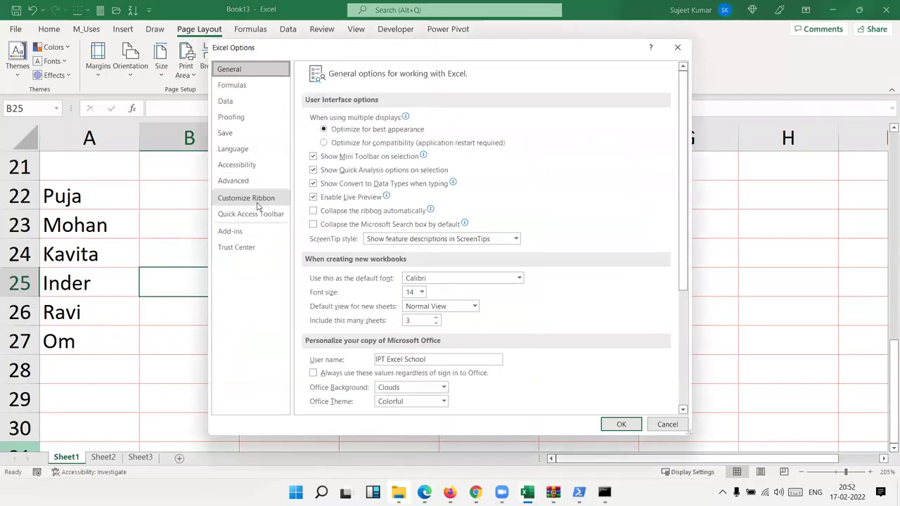
pyautogui.click(235, 181)
pyautogui.scroll(-10, 421, 227)
pyautogui.scroll(-10, 451, 283)
pyautogui.scroll(-1, 452, 283)
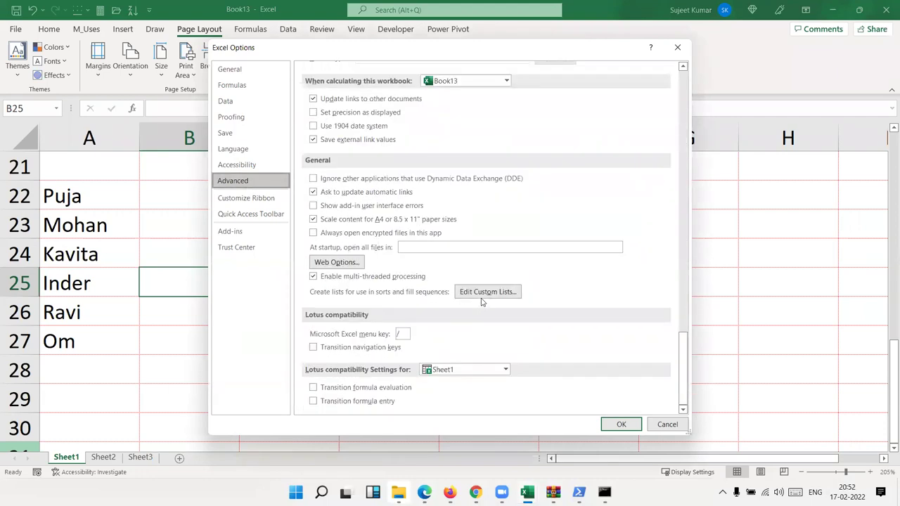
pyautogui.click(485, 292)
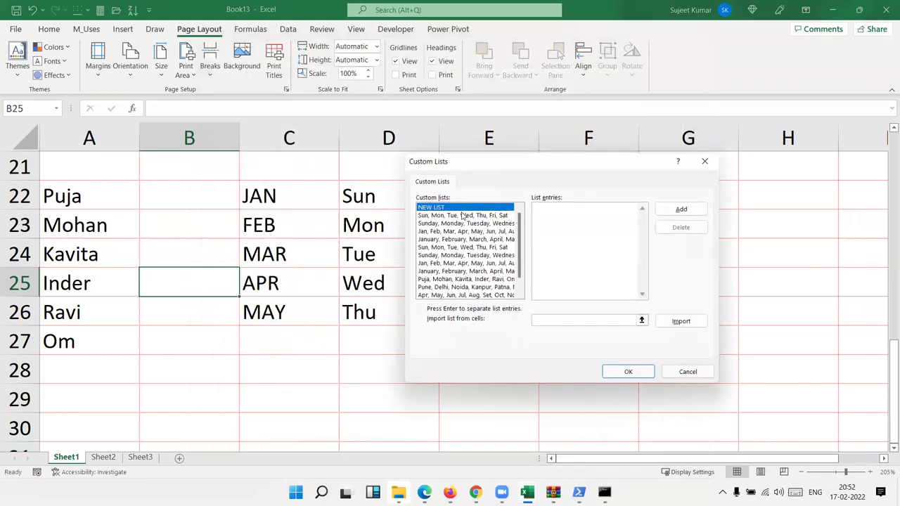
# - Browse the saved custom lists — the names list, Pune city list and months list
pyautogui.click(536, 232)
pyautogui.click(447, 272)
pyautogui.click(448, 281)
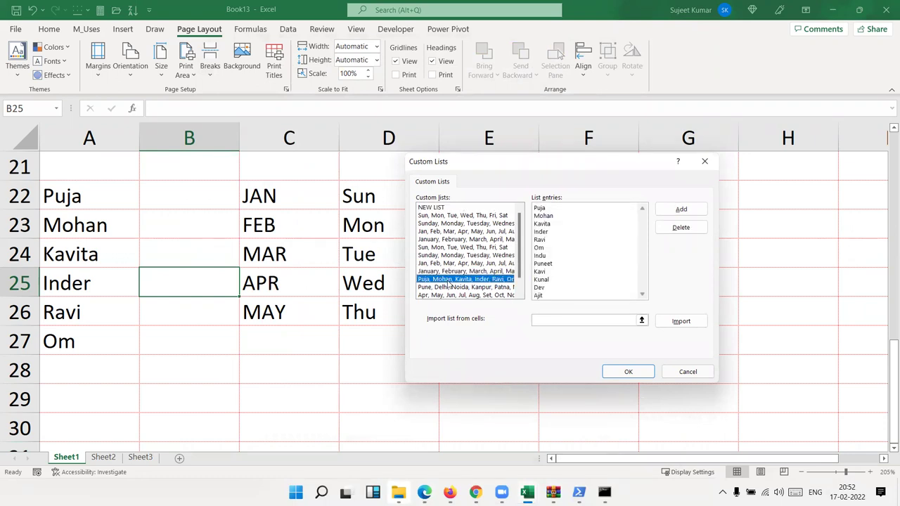
pyautogui.click(450, 286)
pyautogui.click(451, 294)
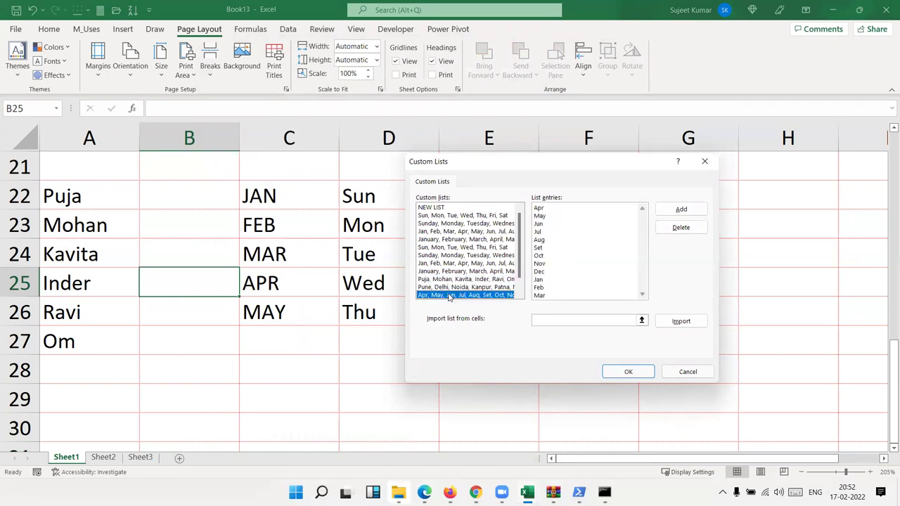
pyautogui.click(440, 209)
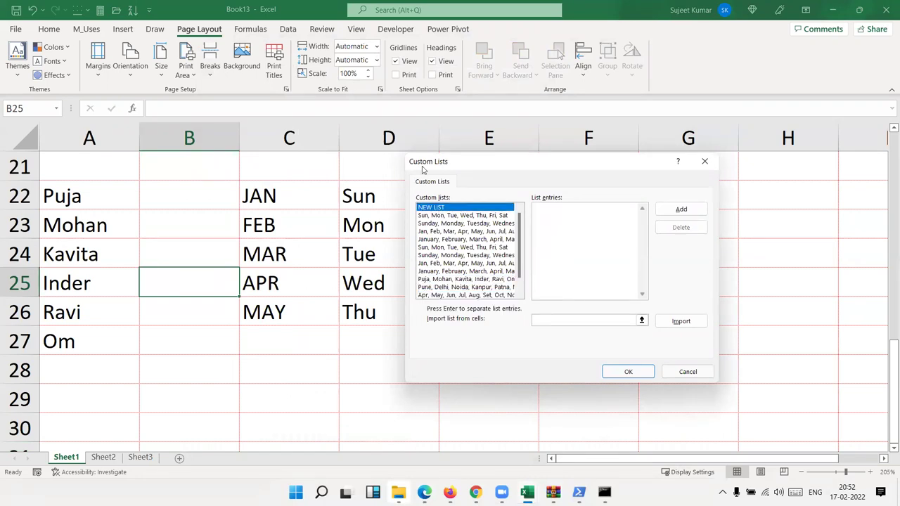
pyautogui.moveTo(420, 166); pyautogui.dragTo(107, 126)
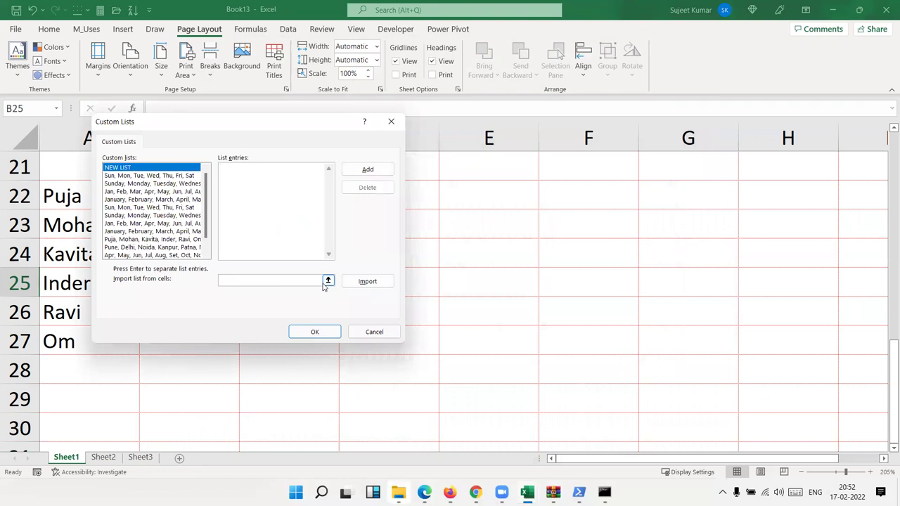
pyautogui.moveTo(210, 127); pyautogui.dragTo(355, 145)
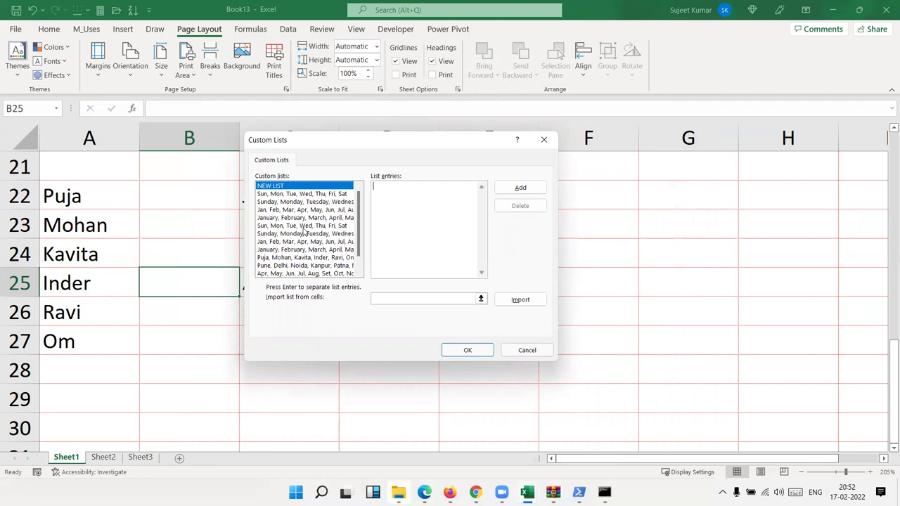
pyautogui.click(318, 258)
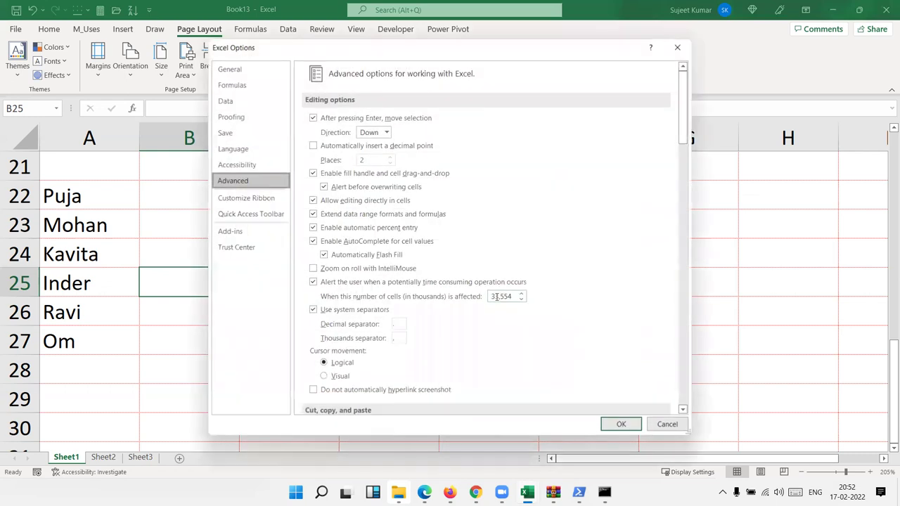
# - In Customize Ribbon, select the custom M_Uses tab, remove it, and click OK
pyautogui.click(261, 202)
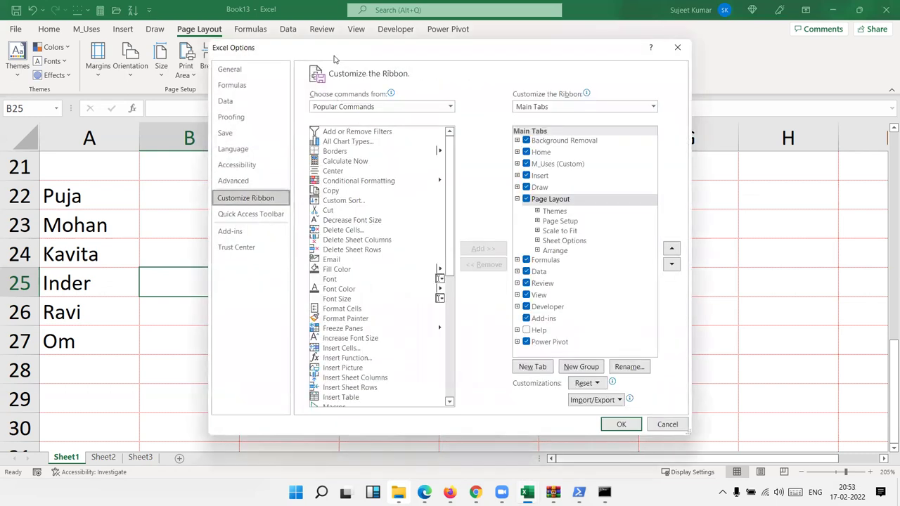
pyautogui.moveTo(334, 59); pyautogui.dragTo(328, 93)
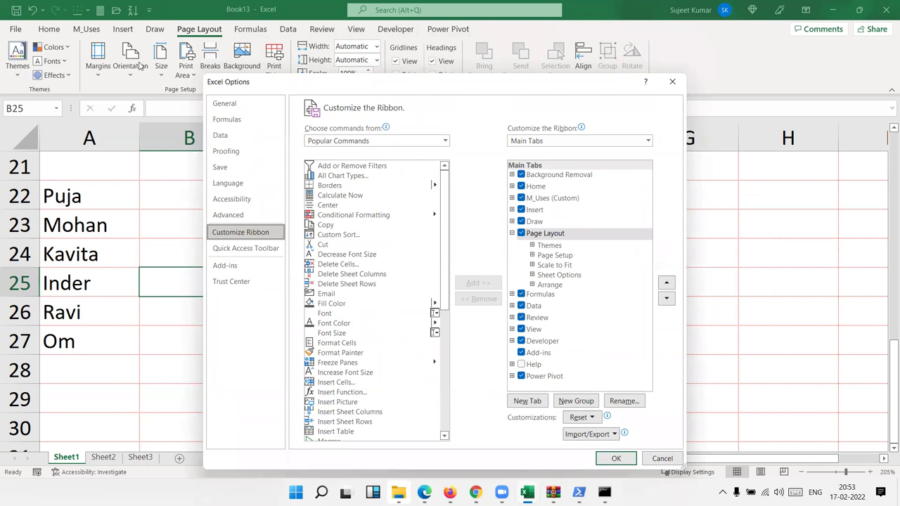
pyautogui.click(511, 234)
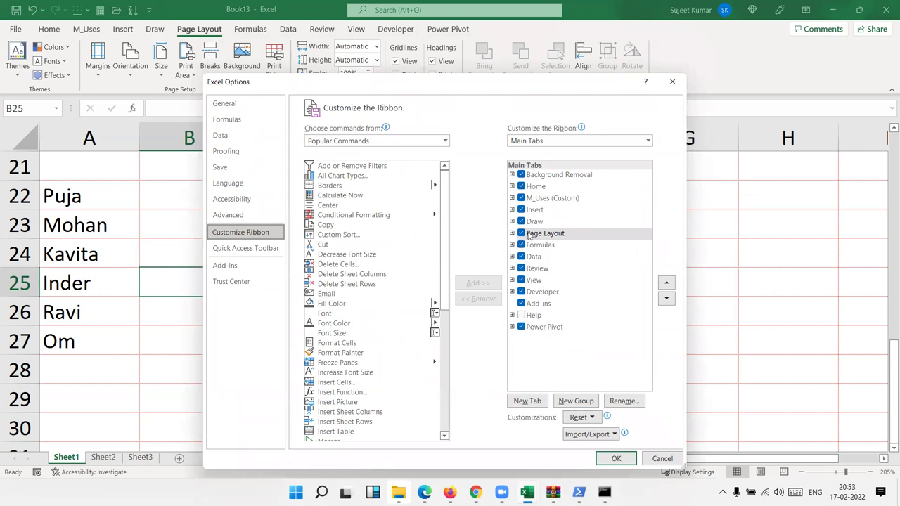
pyautogui.click(520, 198)
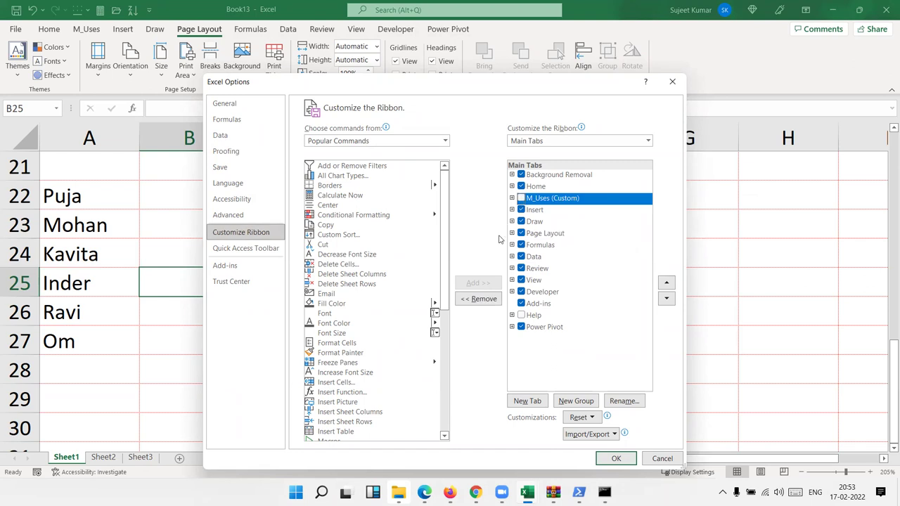
pyautogui.click(479, 299)
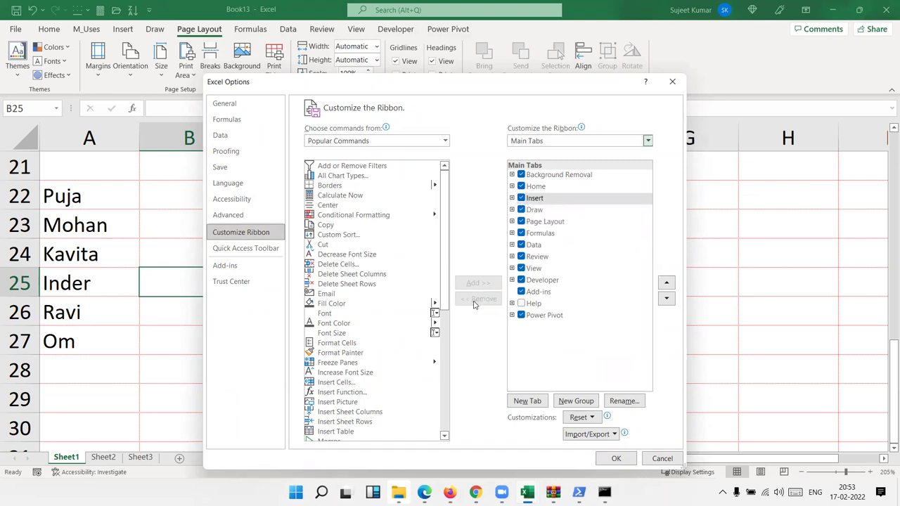
pyautogui.click(616, 458)
# - In Customize Ribbon, uncheck the Draw tab while keeping Page Layout checked, and apply
pyautogui.click(15, 28)
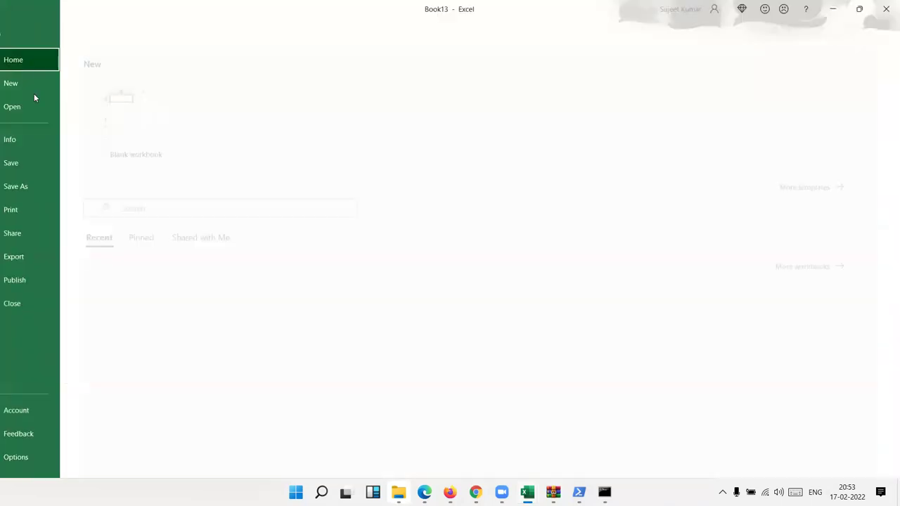
pyautogui.click(57, 457)
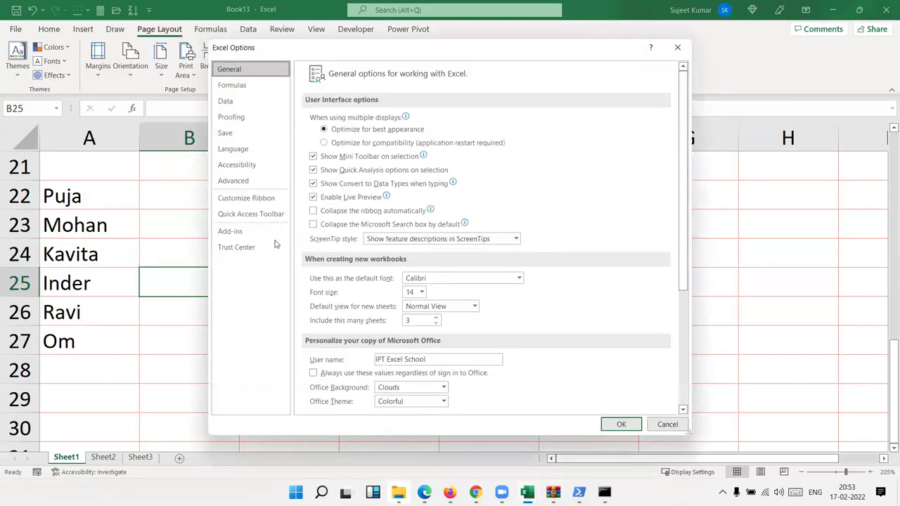
pyautogui.click(267, 200)
pyautogui.click(552, 229)
pyautogui.click(552, 209)
pyautogui.click(517, 187)
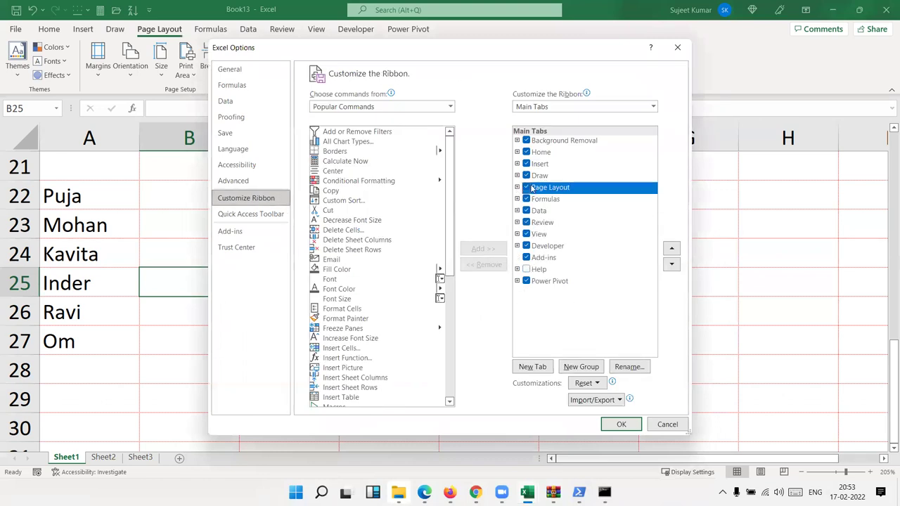
pyautogui.click(526, 187)
pyautogui.click(525, 176)
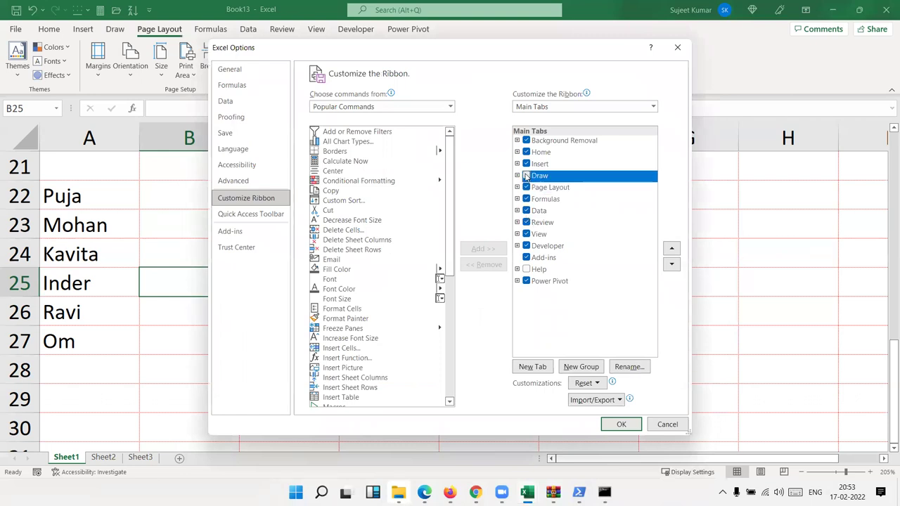
pyautogui.click(620, 425)
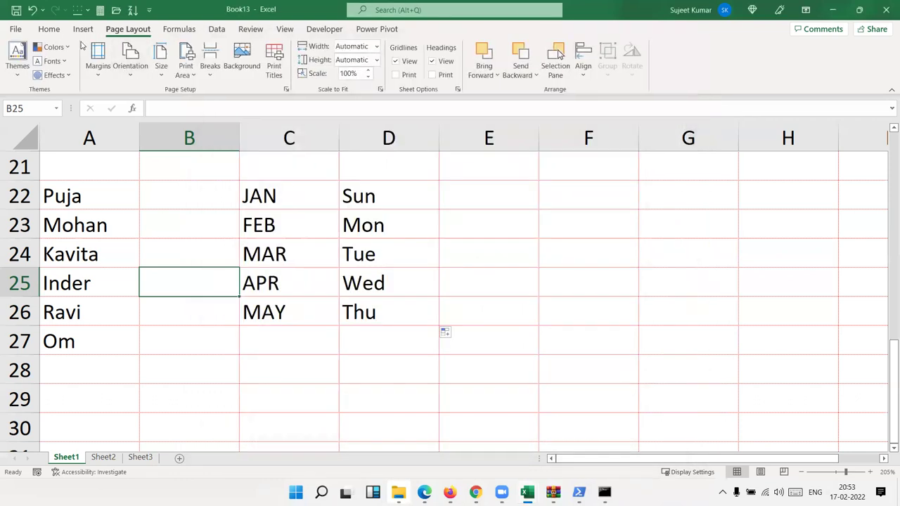
# - Reopen Customize Ribbon to confirm, close Options without changes, and return to the Home tab
pyautogui.click(16, 29)
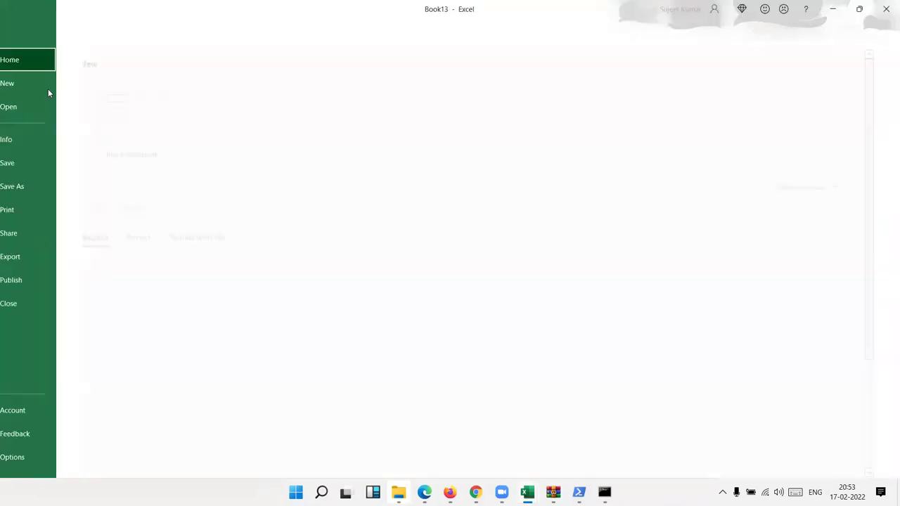
pyautogui.click(37, 457)
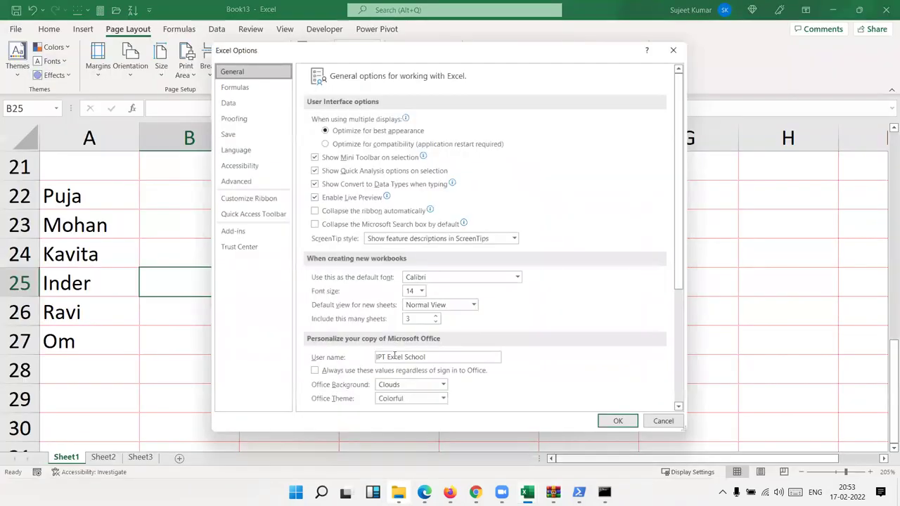
pyautogui.click(237, 199)
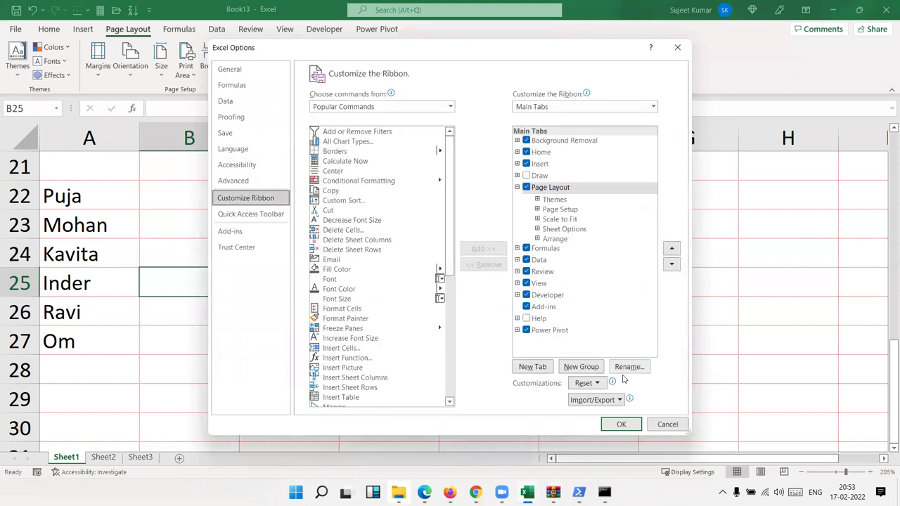
pyautogui.click(517, 187)
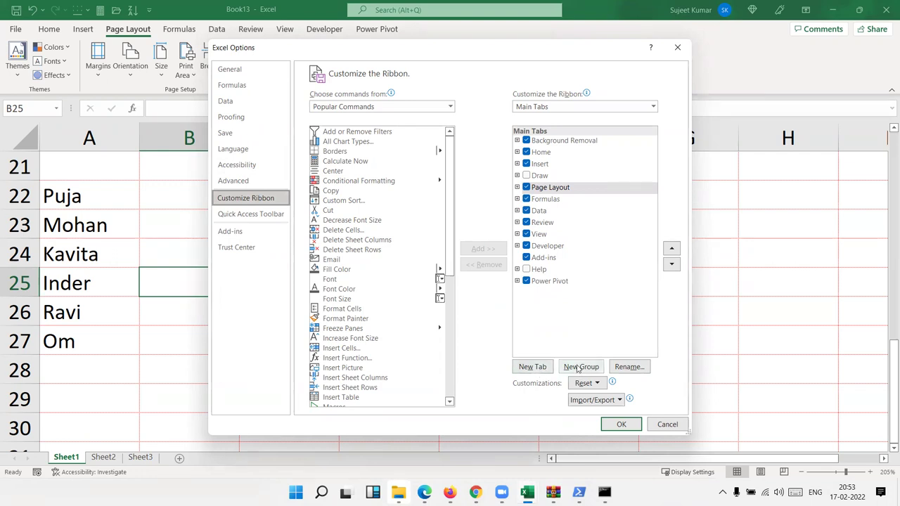
pyautogui.click(679, 47)
pyautogui.click(49, 29)
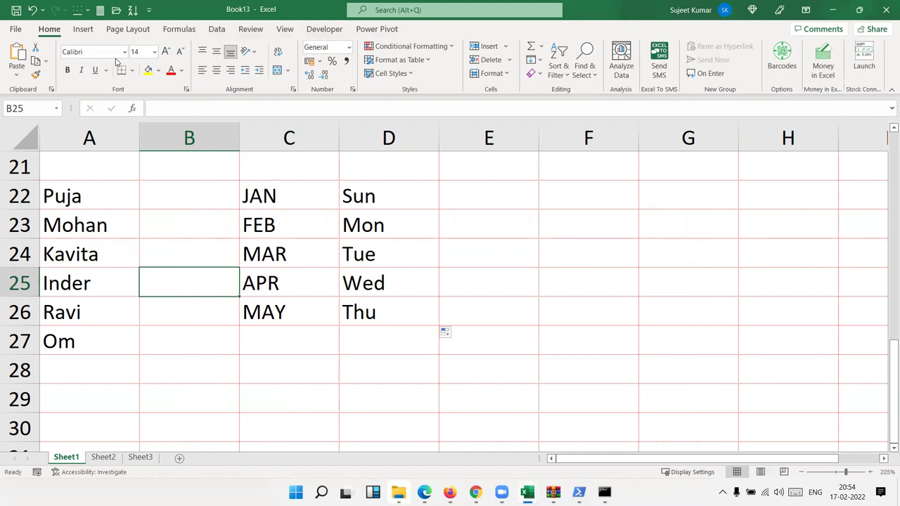
# - In Customize Ribbon, remove the Stock Connector and Money in Excel groups from Home
pyautogui.click(15, 30)
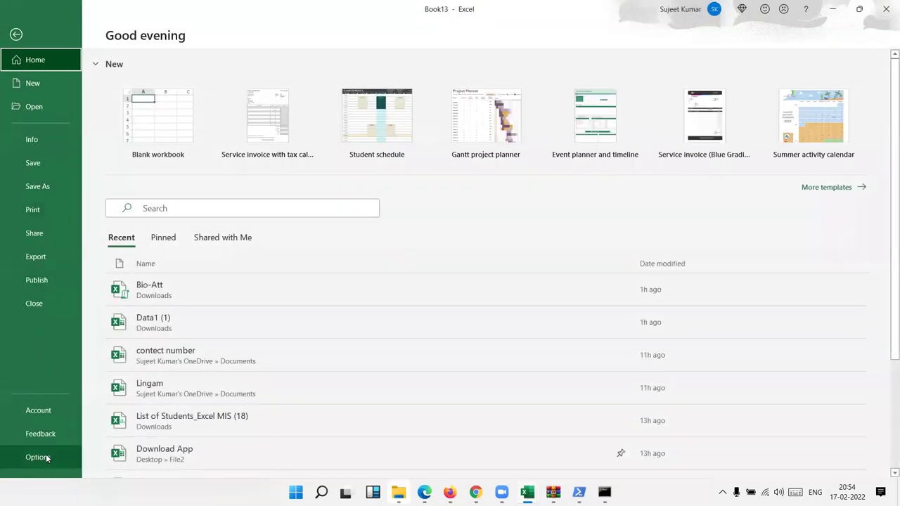
pyautogui.click(45, 456)
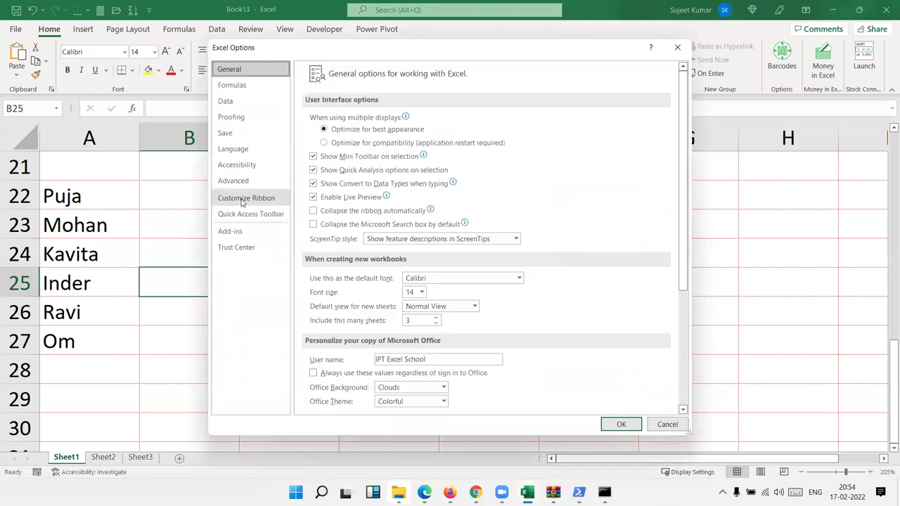
pyautogui.click(241, 200)
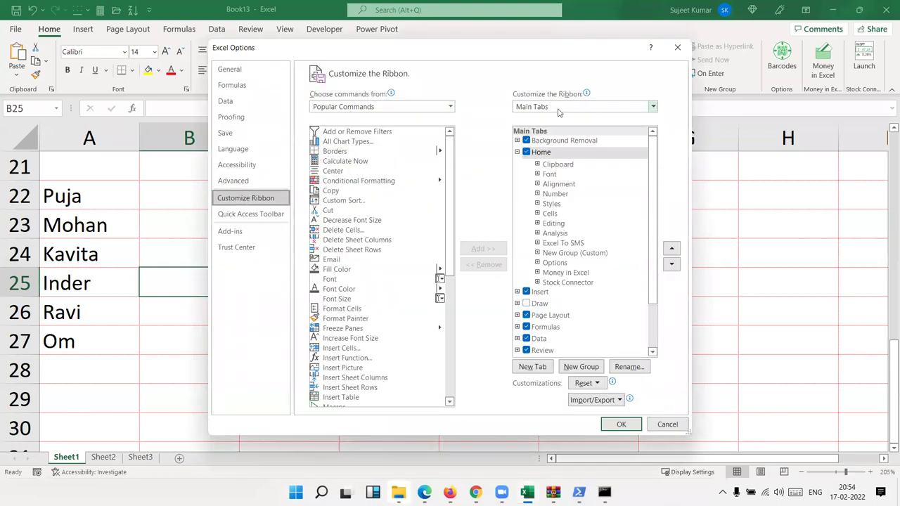
pyautogui.click(568, 282)
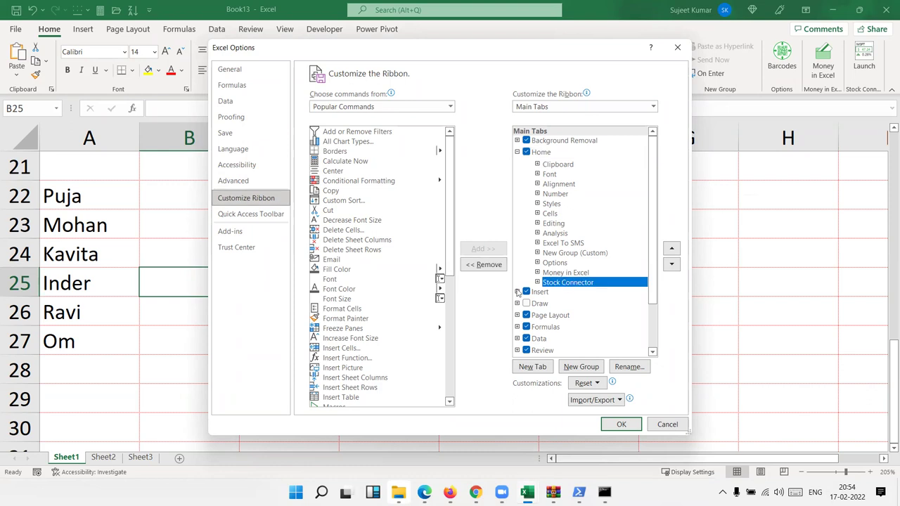
pyautogui.click(485, 265)
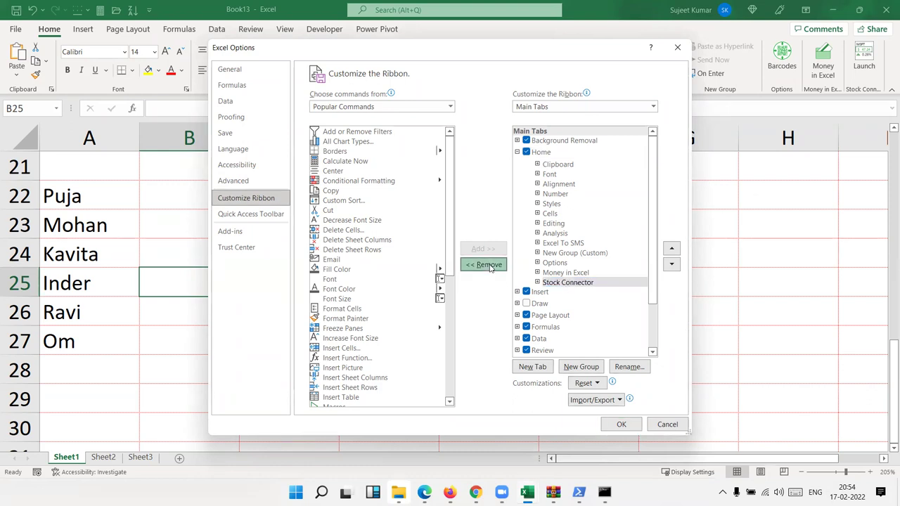
pyautogui.click(485, 265)
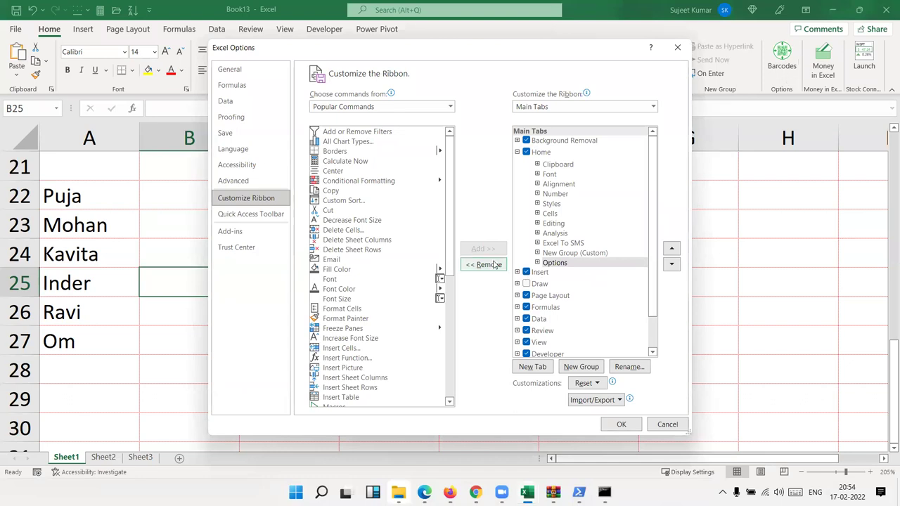
# - Remove the custom New Group from Home and recheck Home's remaining group list
pyautogui.click(549, 255)
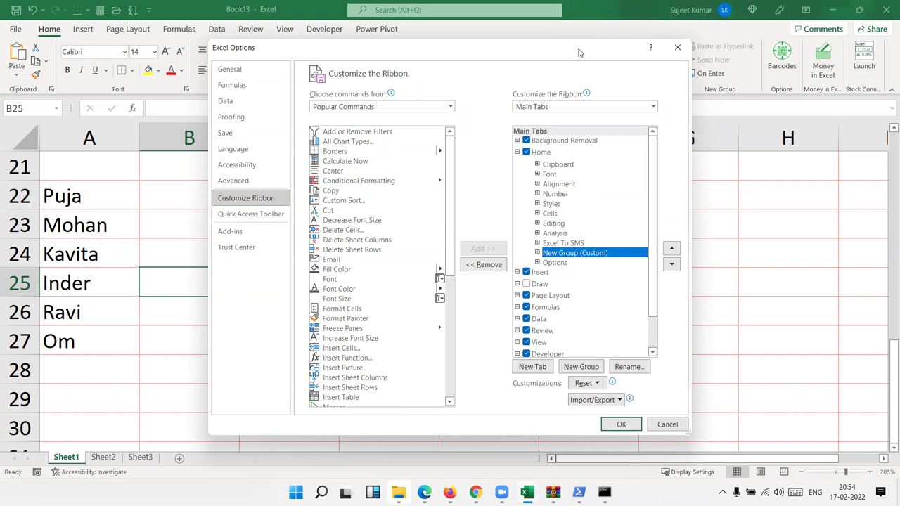
pyautogui.moveTo(578, 51); pyautogui.dragTo(440, 39)
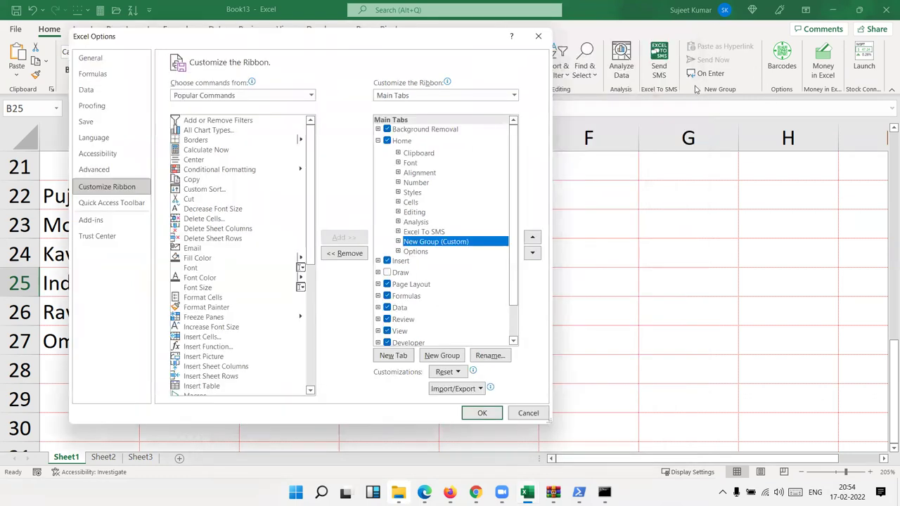
pyautogui.click(336, 256)
pyautogui.click(379, 141)
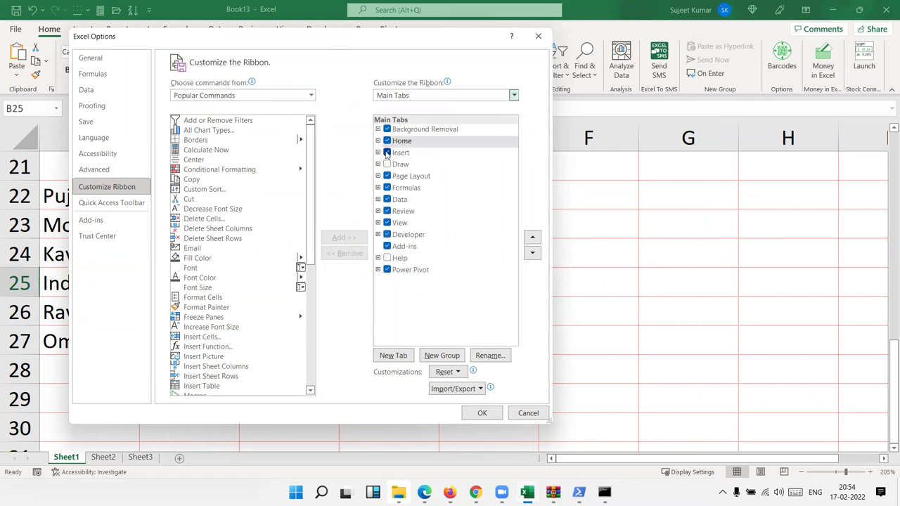
pyautogui.click(378, 140)
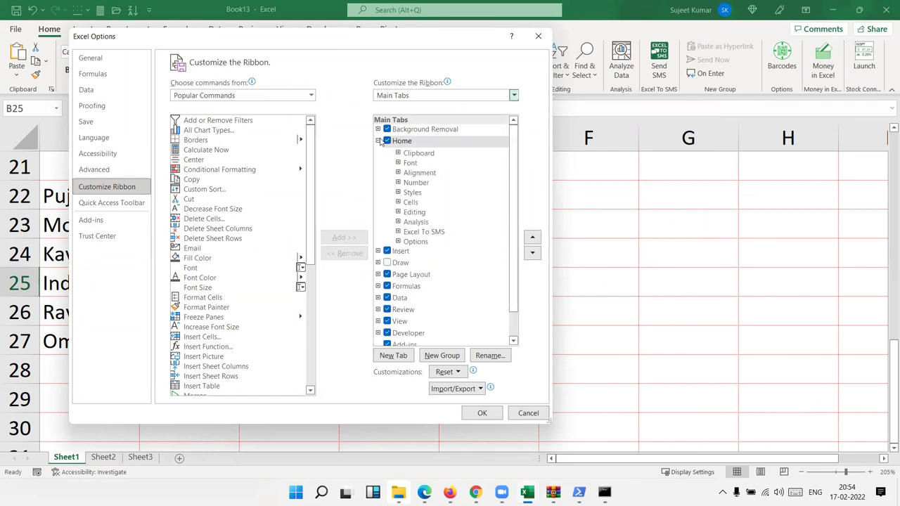
pyautogui.click(379, 141)
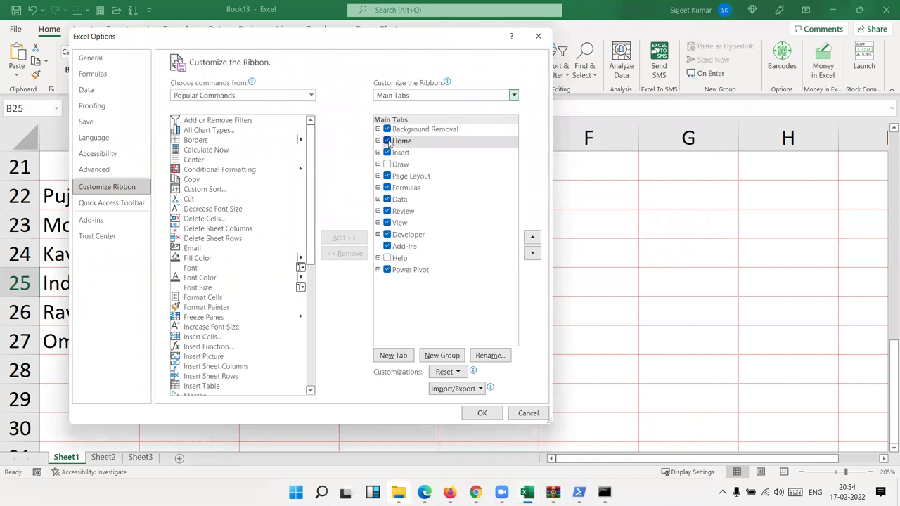
pyautogui.click(378, 141)
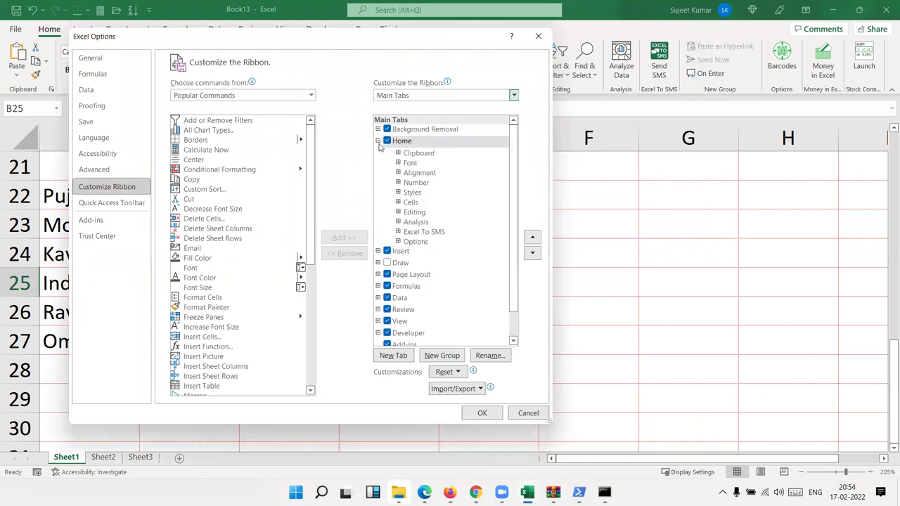
pyautogui.click(378, 142)
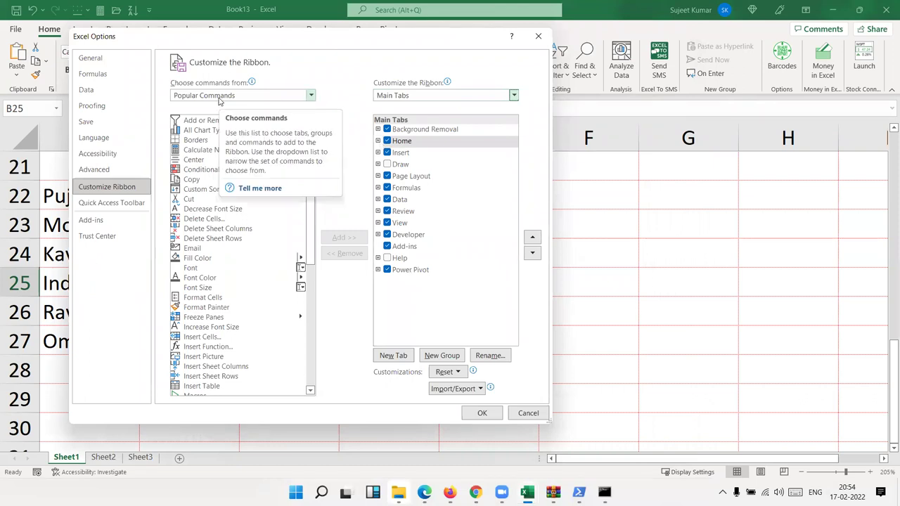
# - Switch the 'Choose commands from' source to Commands Not in the Ribbon and browse its list
pyautogui.click(219, 102)
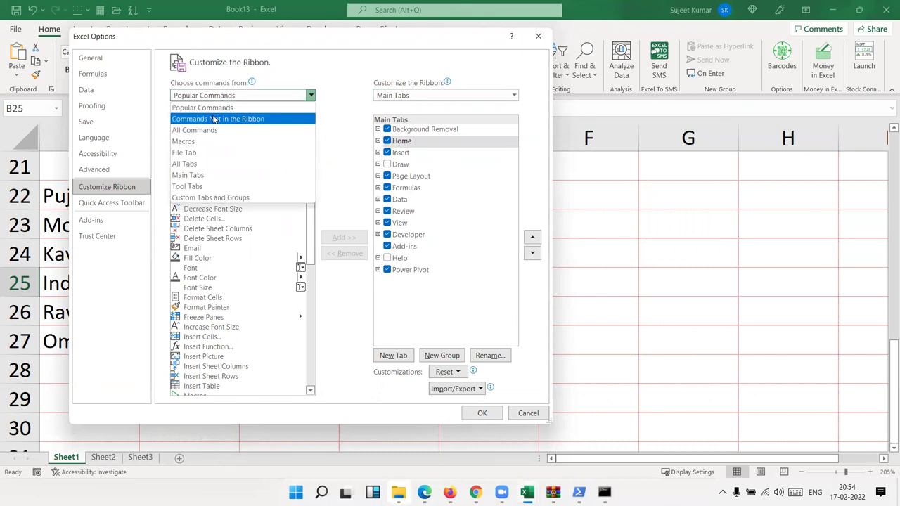
pyautogui.click(214, 119)
pyautogui.scroll(-15, 256, 189)
pyautogui.scroll(-20, 251, 204)
pyautogui.scroll(-20, 249, 205)
pyautogui.scroll(-15, 250, 206)
pyautogui.scroll(-15, 249, 206)
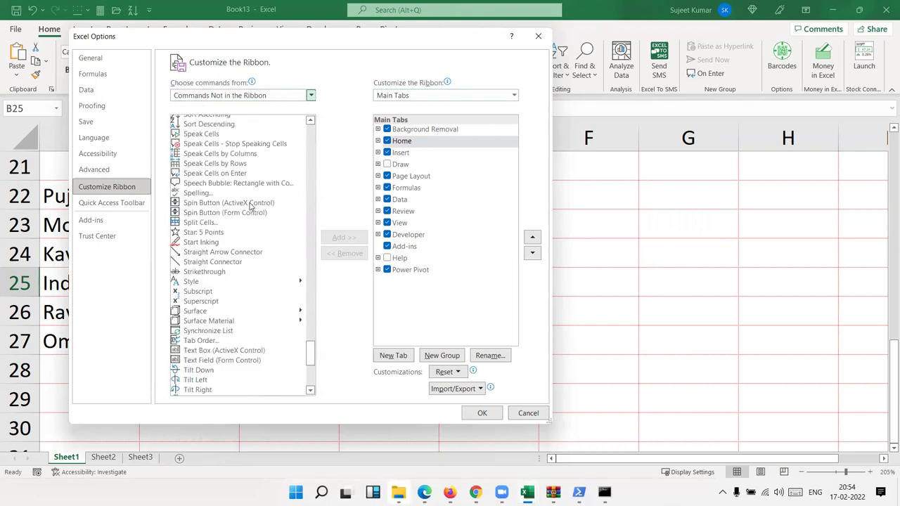
pyautogui.scroll(-8, 249, 206)
pyautogui.scroll(15, 248, 208)
pyautogui.scroll(20, 247, 208)
pyautogui.scroll(20, 247, 208)
pyautogui.scroll(3, 247, 208)
pyautogui.scroll(8, 248, 208)
pyautogui.scroll(7, 248, 208)
pyautogui.scroll(4, 248, 208)
pyautogui.scroll(12, 248, 210)
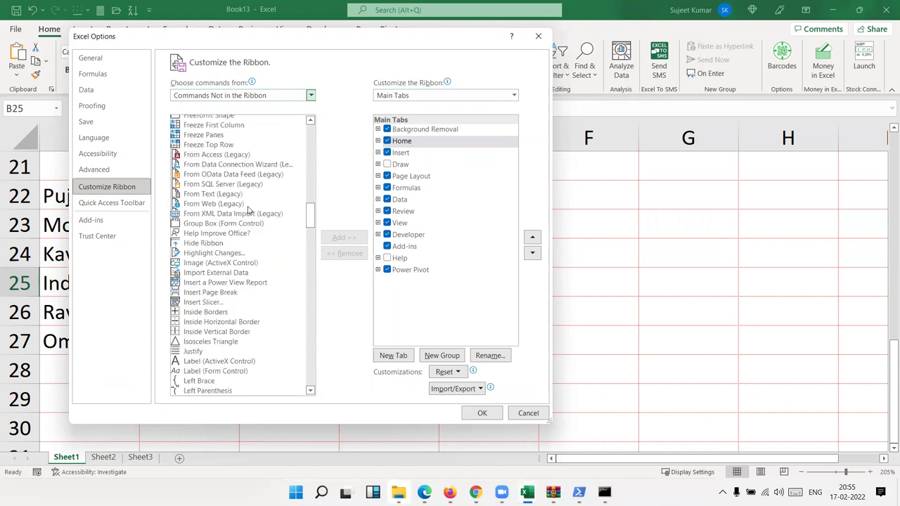
pyautogui.scroll(14, 247, 209)
pyautogui.scroll(11, 248, 216)
pyautogui.scroll(9, 246, 216)
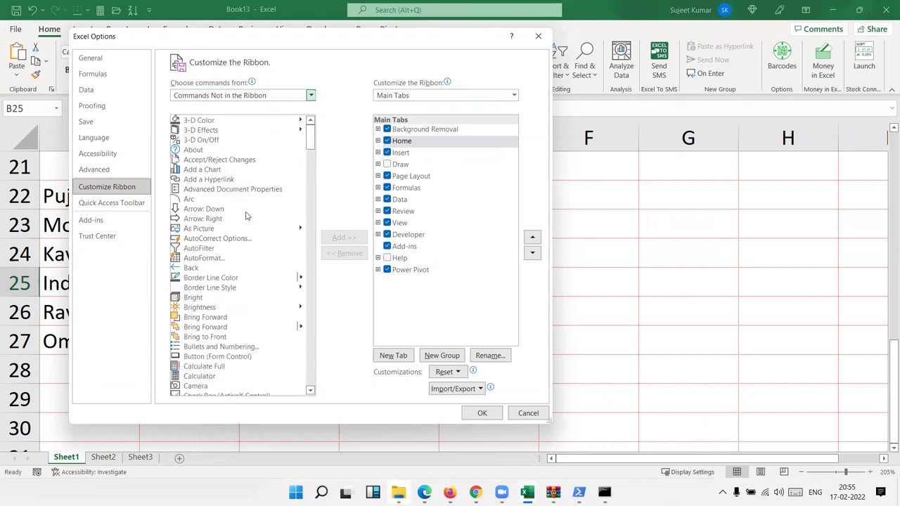
# - Select AutoFormat, then Calculator instead, and browse further down the command list
pyautogui.click(203, 259)
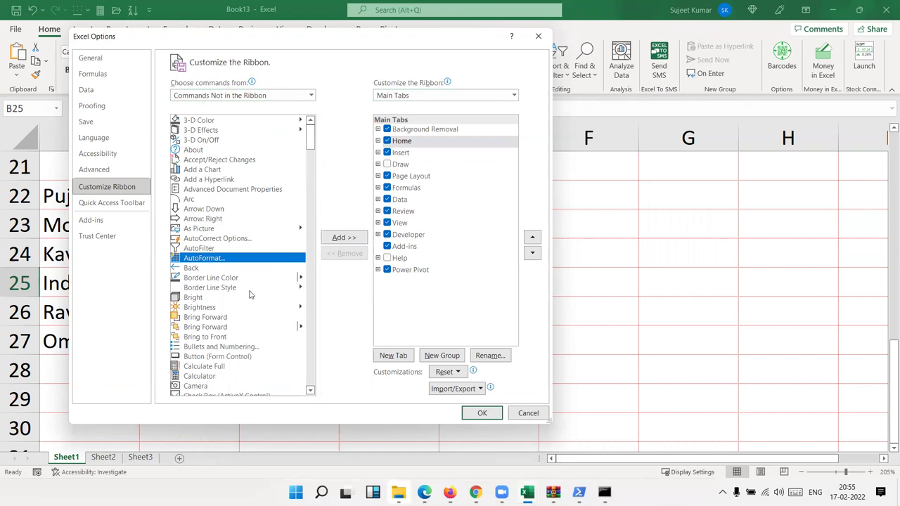
pyautogui.click(184, 377)
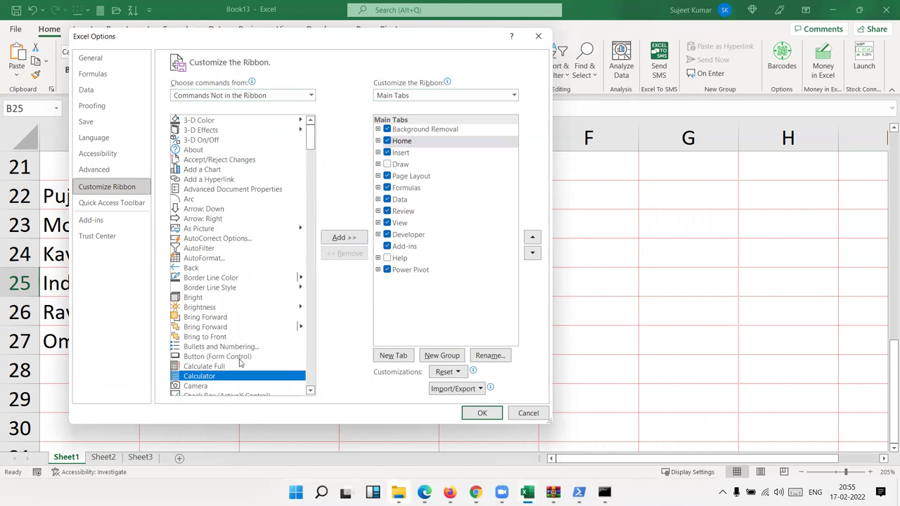
pyautogui.scroll(-3, 239, 361)
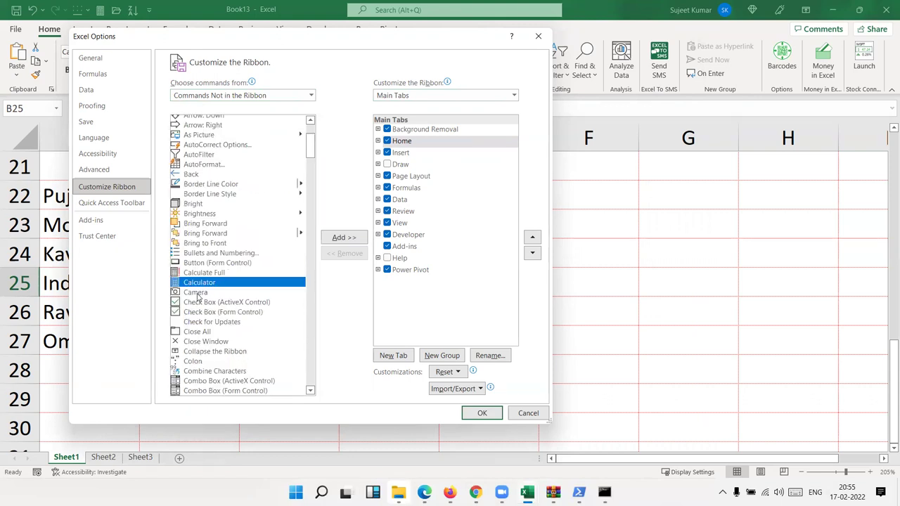
pyautogui.scroll(-3, 215, 352)
pyautogui.scroll(-3, 215, 351)
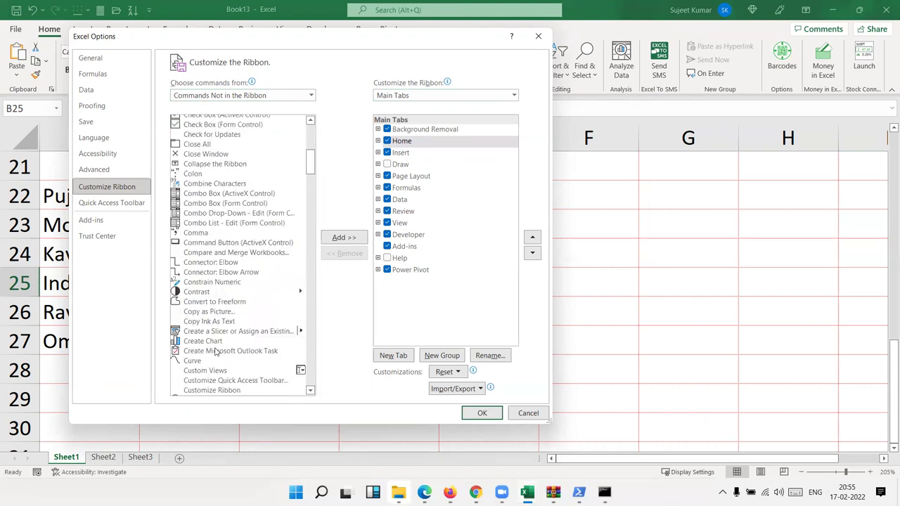
pyautogui.scroll(-3, 215, 349)
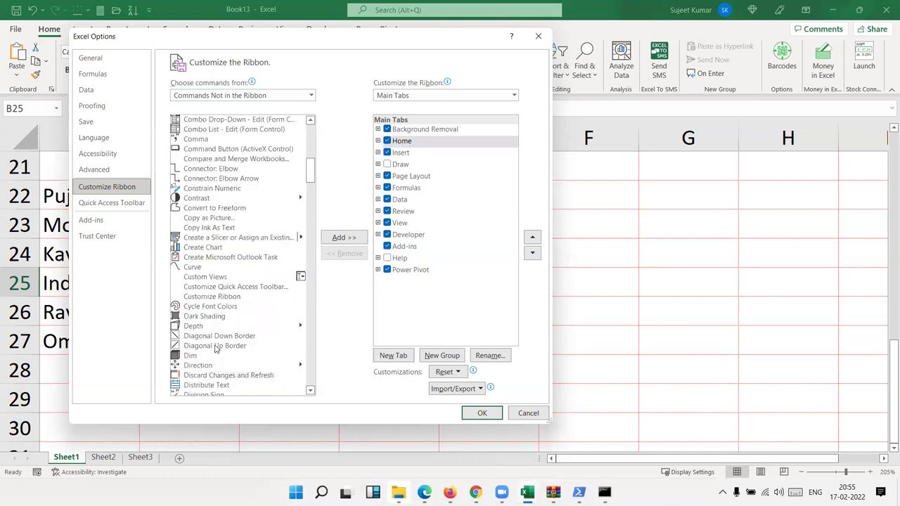
pyautogui.scroll(-3, 215, 349)
pyautogui.scroll(-3, 216, 350)
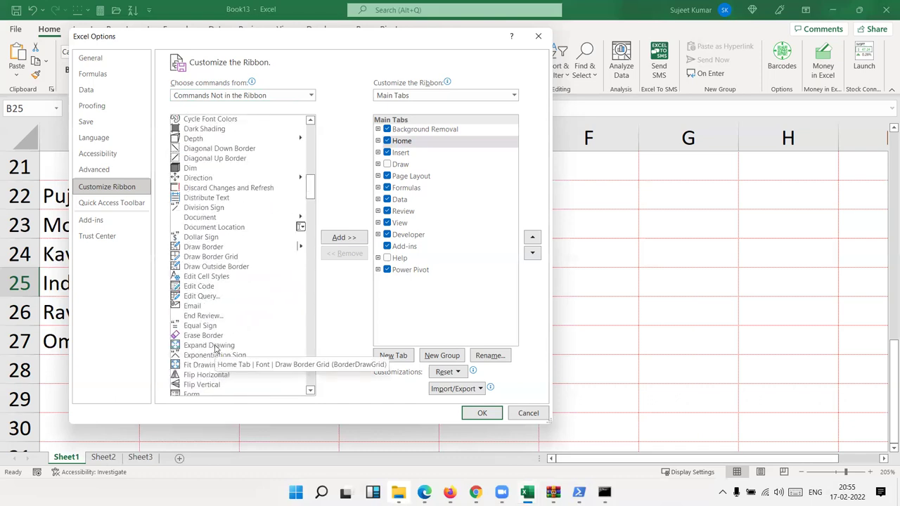
pyautogui.scroll(-3, 213, 344)
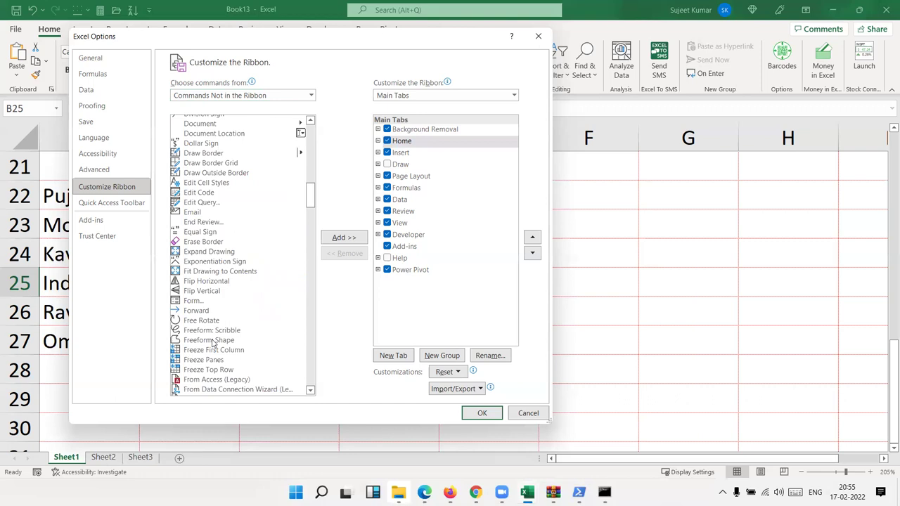
pyautogui.scroll(-3, 214, 345)
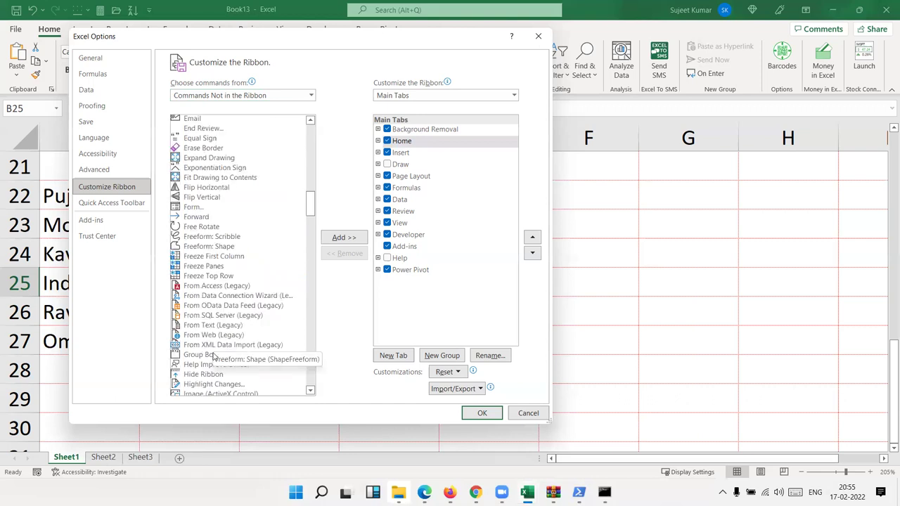
pyautogui.scroll(-3, 215, 354)
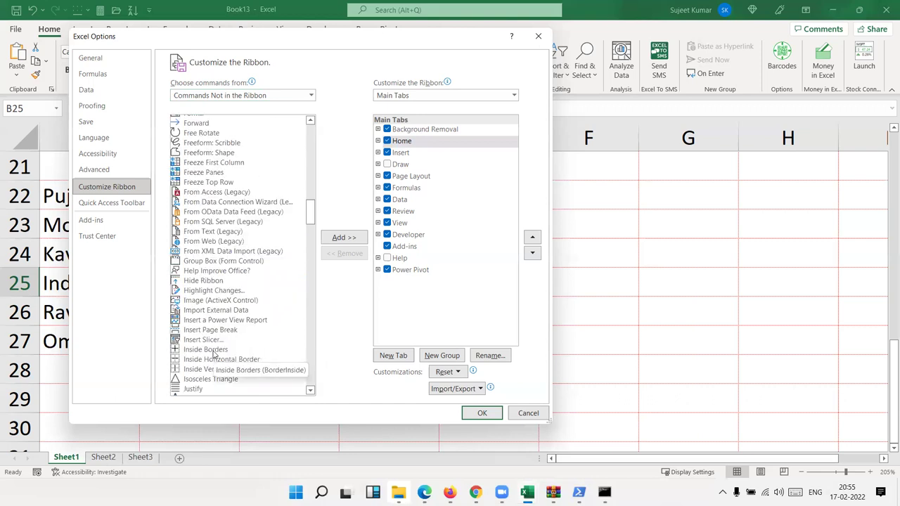
pyautogui.scroll(-3, 197, 314)
pyautogui.scroll(-3, 198, 313)
pyautogui.scroll(-3, 197, 311)
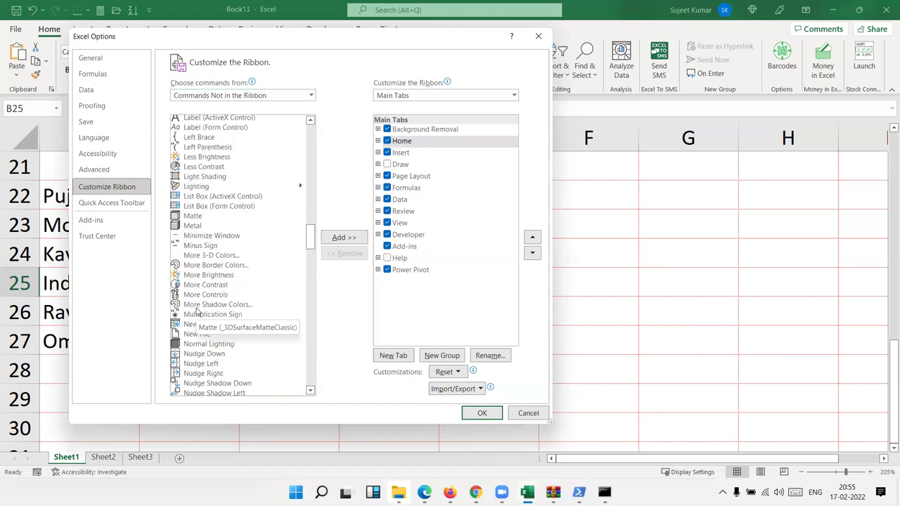
pyautogui.scroll(-5, 197, 312)
pyautogui.scroll(-5, 197, 312)
pyautogui.scroll(-3, 197, 312)
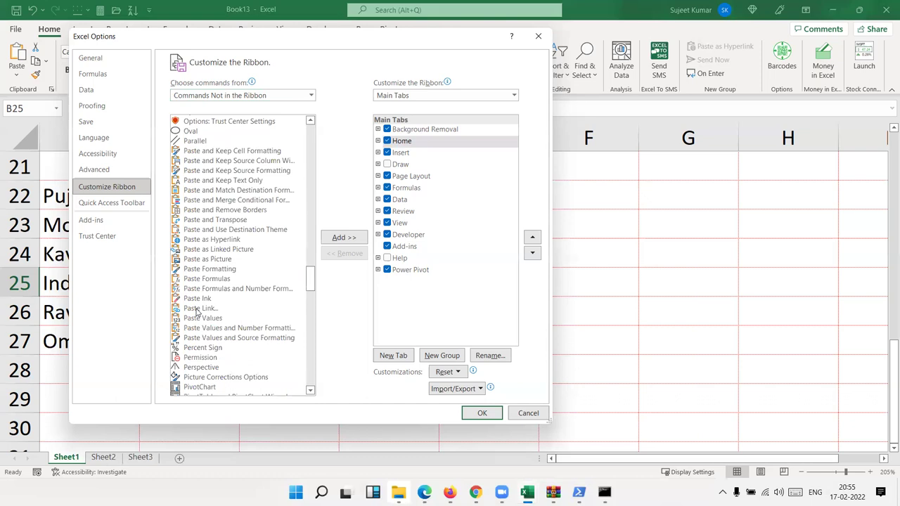
pyautogui.scroll(-3, 196, 311)
pyautogui.scroll(15, 197, 311)
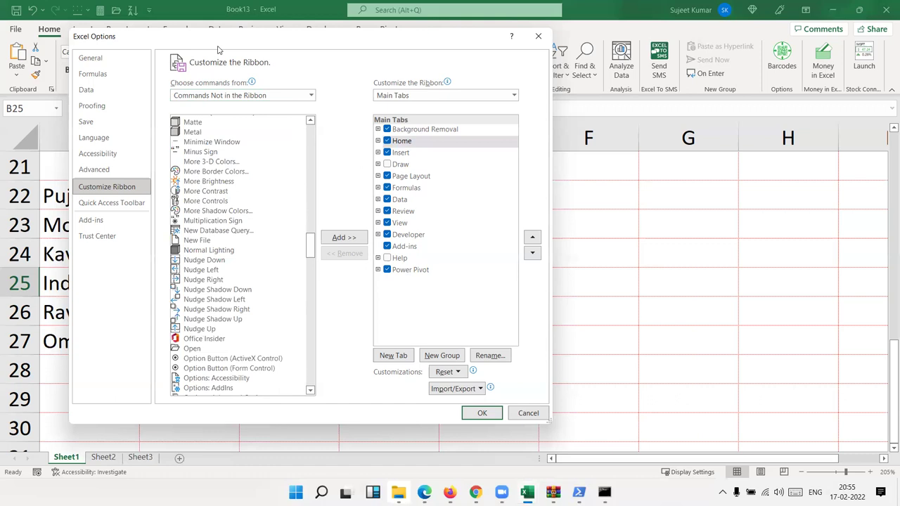
# - Re-tick the Draw tab and move it down four places to sit between Review and View
pyautogui.moveTo(218, 39); pyautogui.dragTo(256, 69)
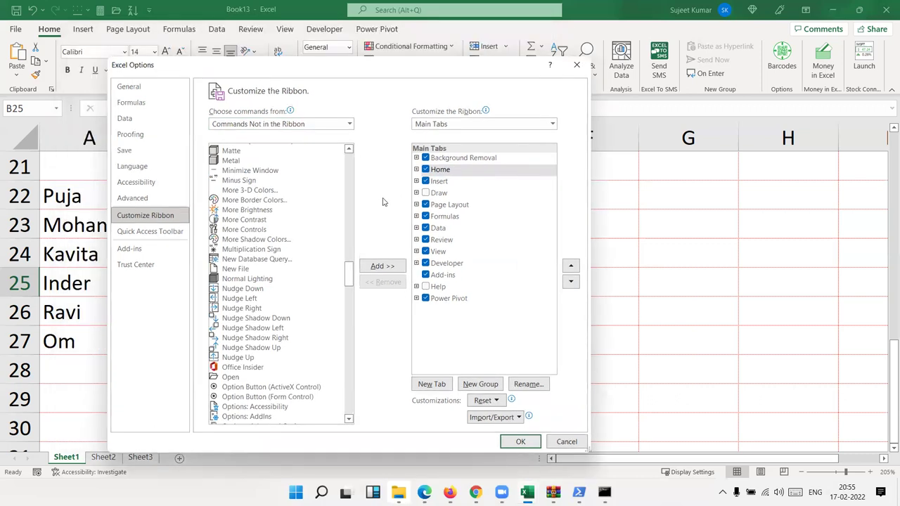
pyautogui.click(425, 193)
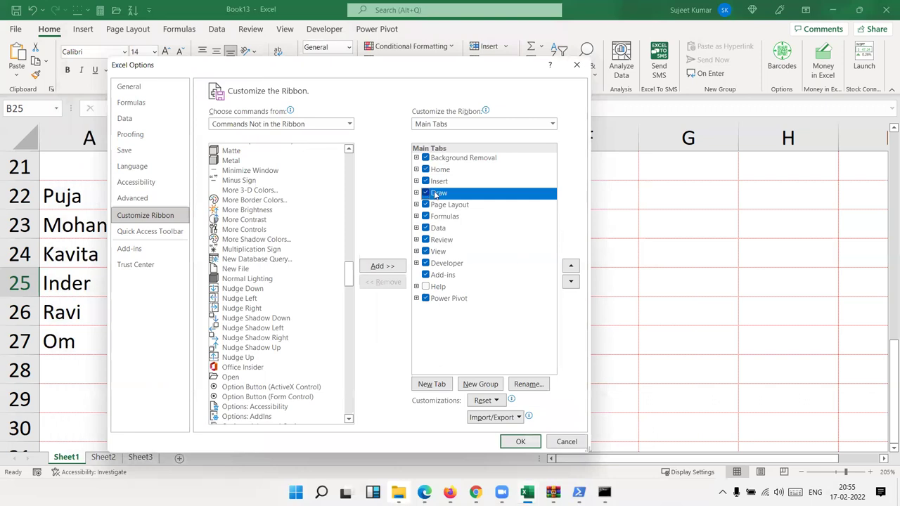
pyautogui.click(570, 281)
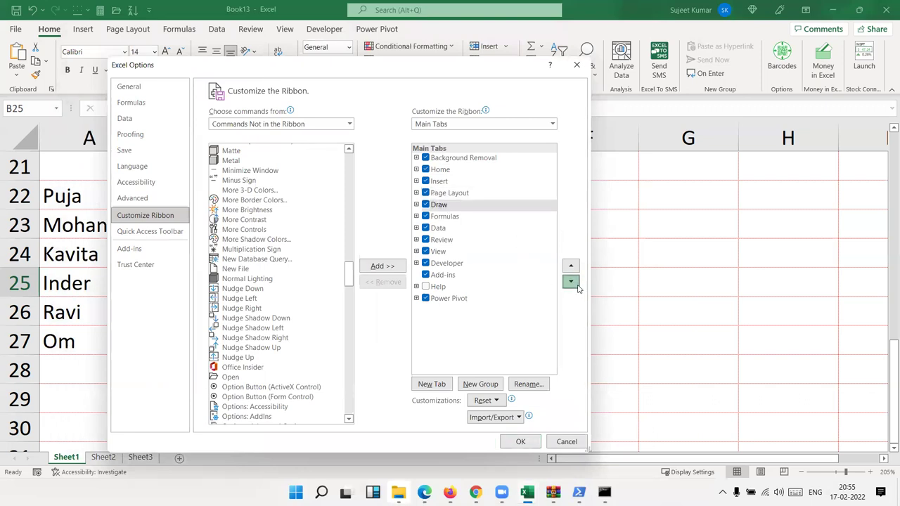
pyautogui.click(575, 283)
pyautogui.click(575, 283)
pyautogui.click(575, 283)
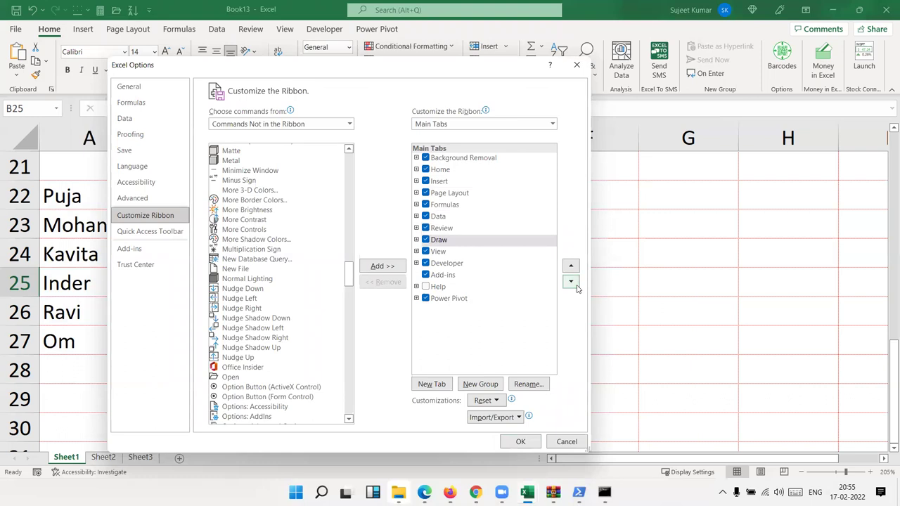
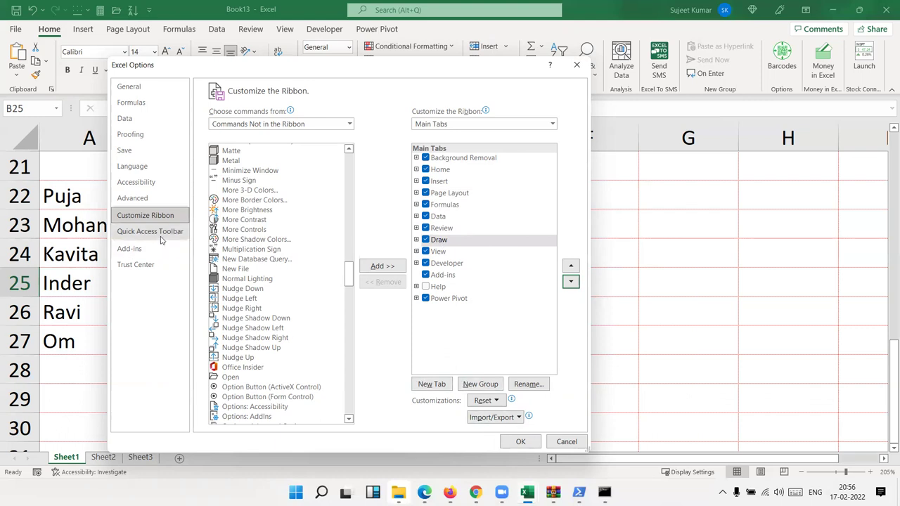
# - On the Quick Access Toolbar page, set Choose commands from to All Commands and confirm with OK
pyautogui.click(160, 236)
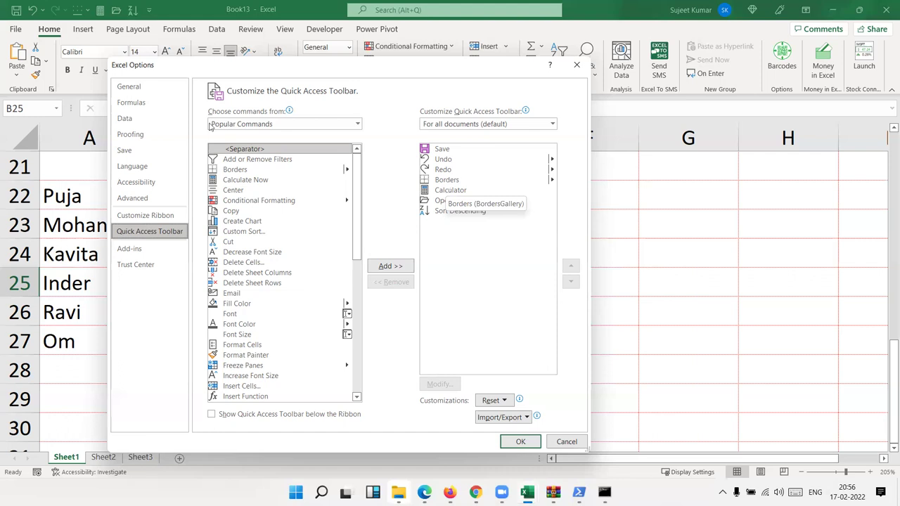
pyautogui.click(232, 123)
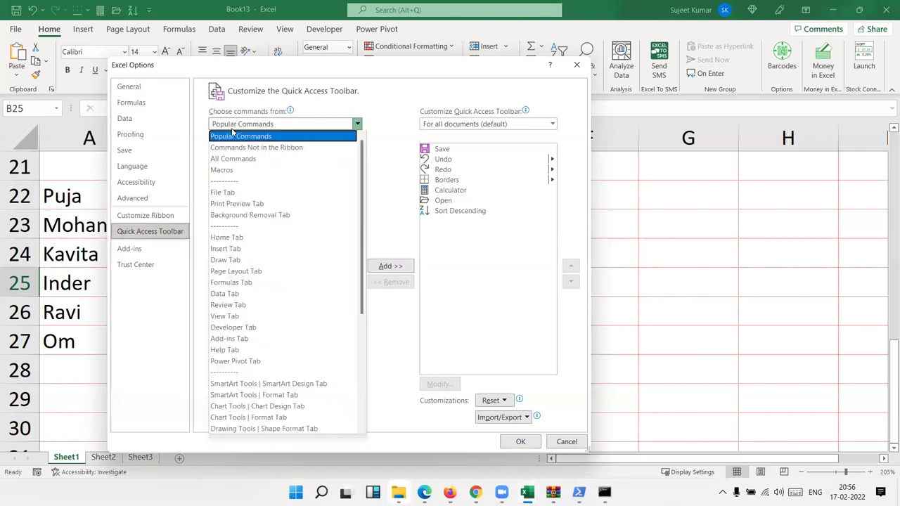
pyautogui.click(233, 182)
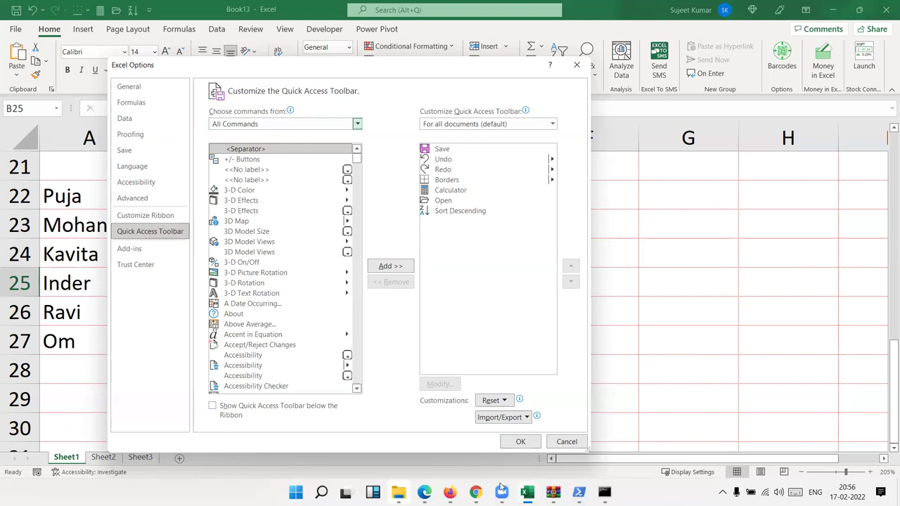
pyautogui.click(525, 446)
# - Apply All Borders to cells E22:G27 using the Quick Access Toolbar Borders button
pyautogui.moveTo(526, 209); pyautogui.dragTo(696, 341)
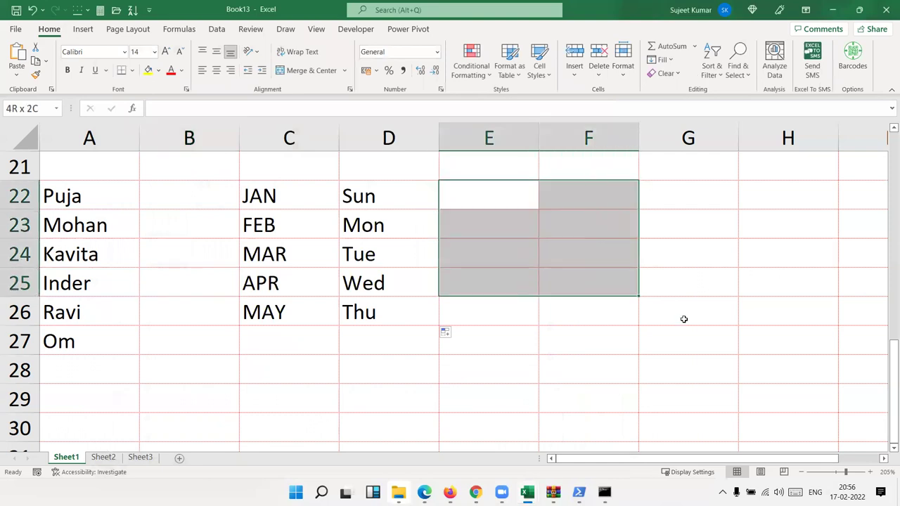
pyautogui.click(88, 11)
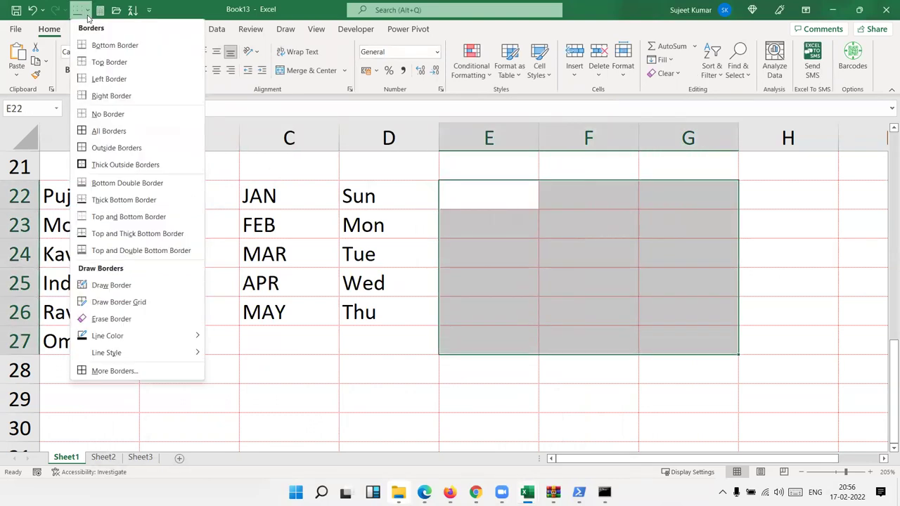
pyautogui.click(81, 137)
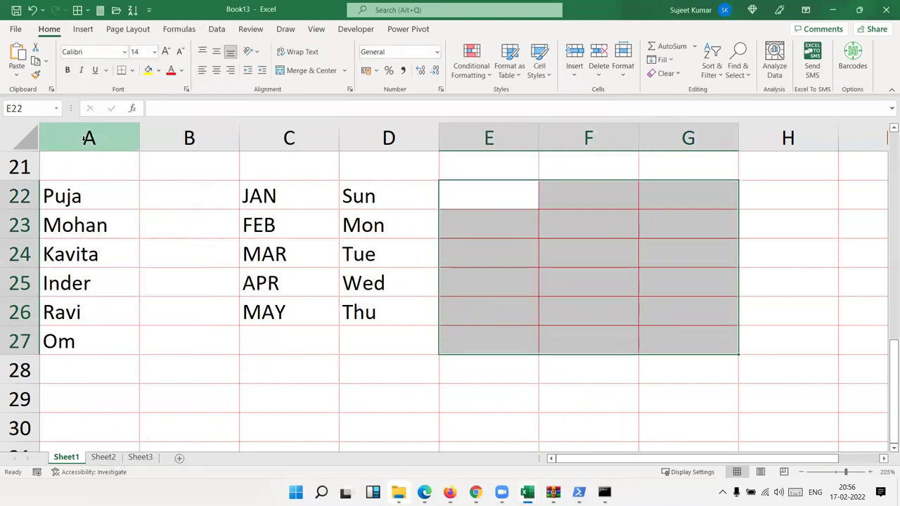
pyautogui.click(251, 380)
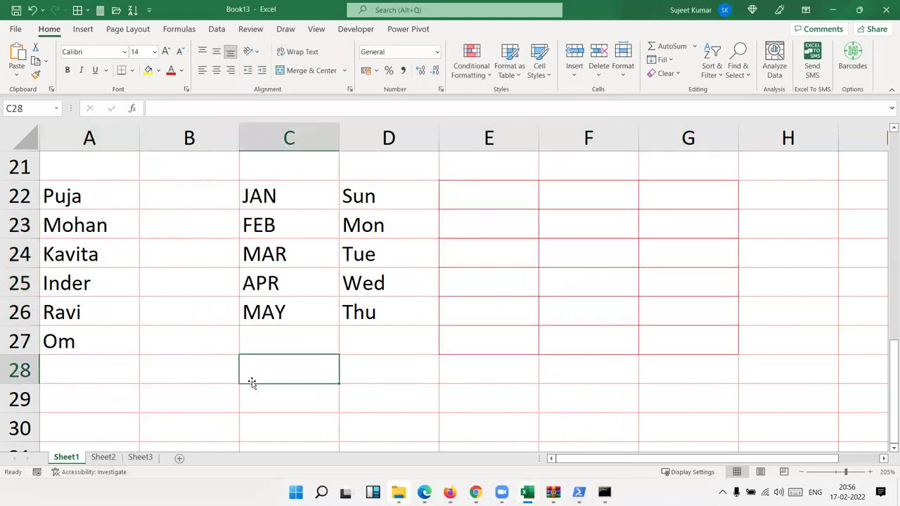
# - Select B34:F38, launch Calculator from the Quick Access Toolbar shortcut, then close it
pyautogui.scroll(-3, 246, 330)
pyautogui.moveTo(190, 253); pyautogui.dragTo(556, 368)
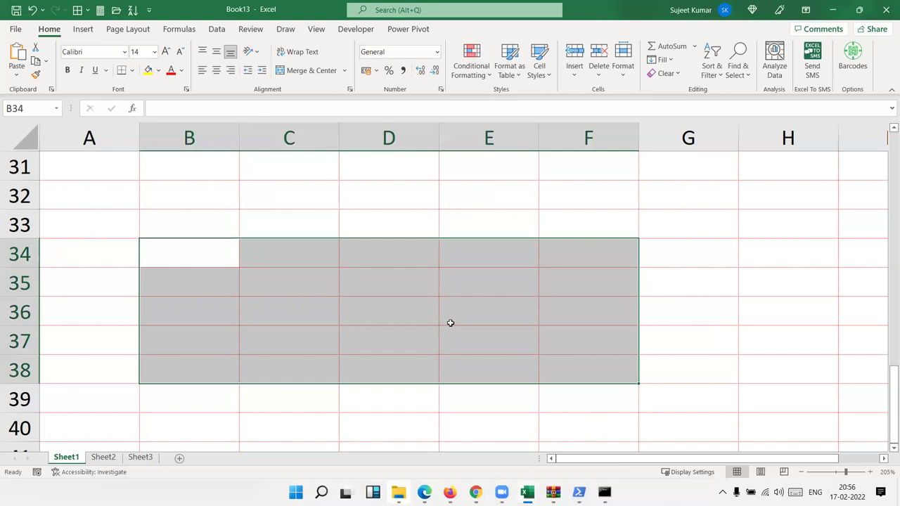
pyautogui.press('alt')
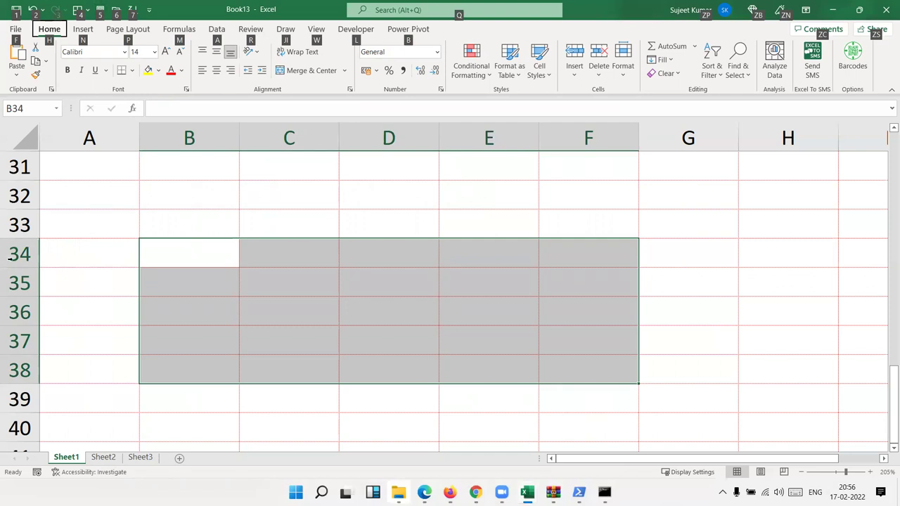
pyautogui.press('5')
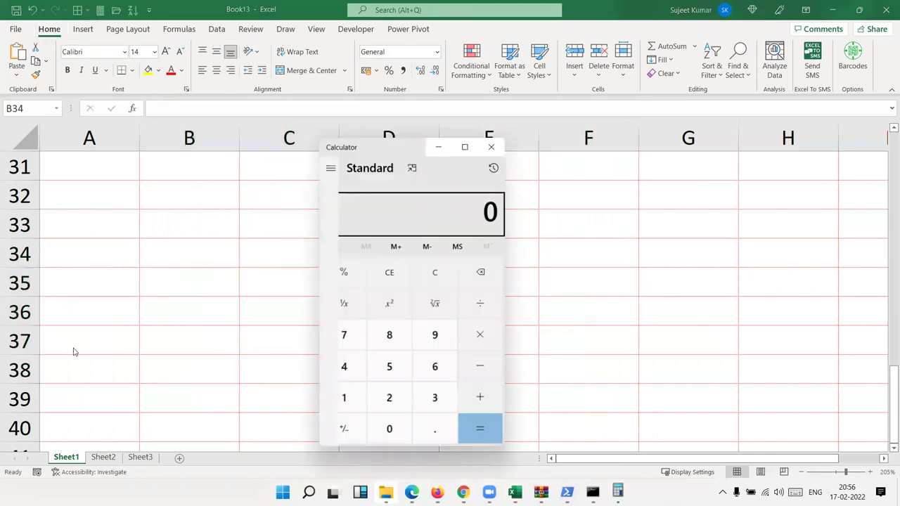
pyautogui.click(492, 145)
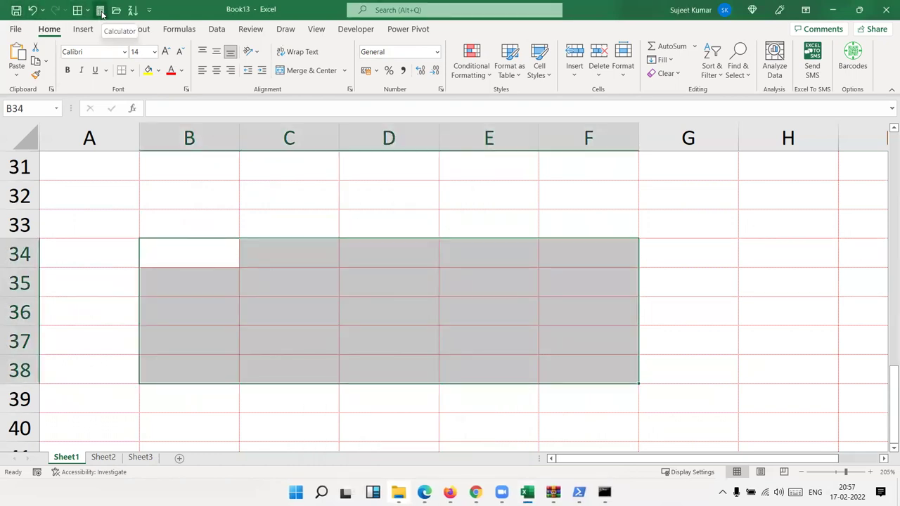
# - Open Excel Options from the File backstage and go to the Add-ins page
pyautogui.click(16, 29)
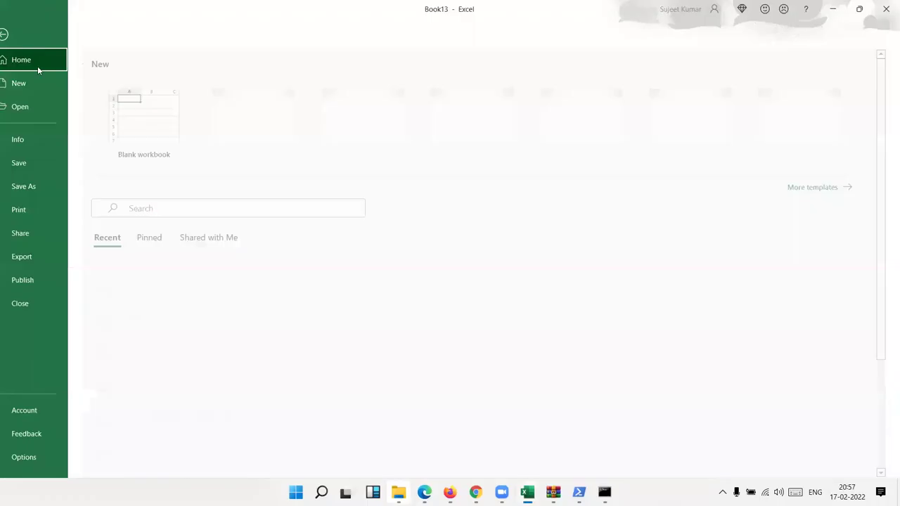
pyautogui.click(42, 457)
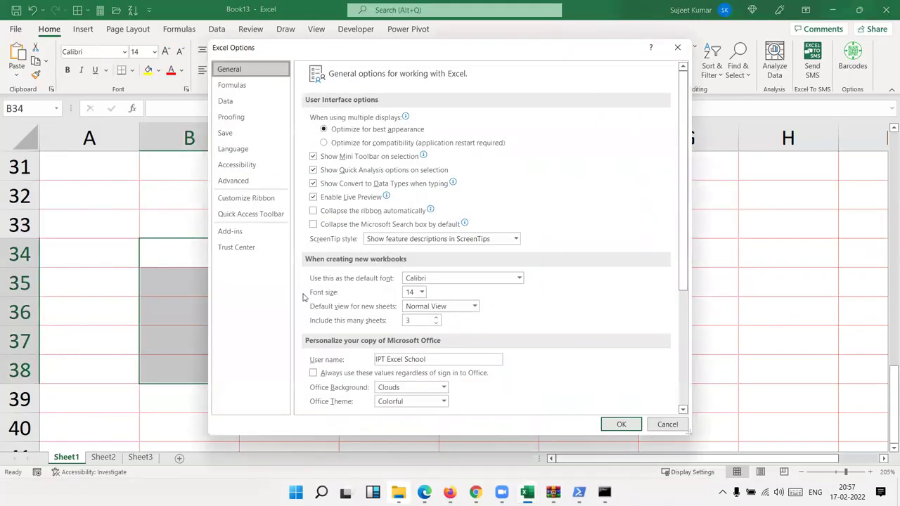
pyautogui.click(256, 216)
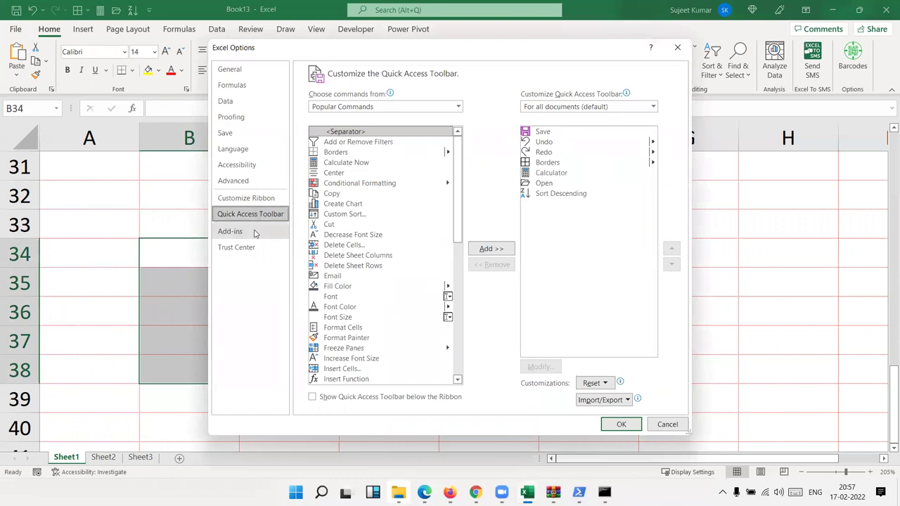
pyautogui.click(255, 233)
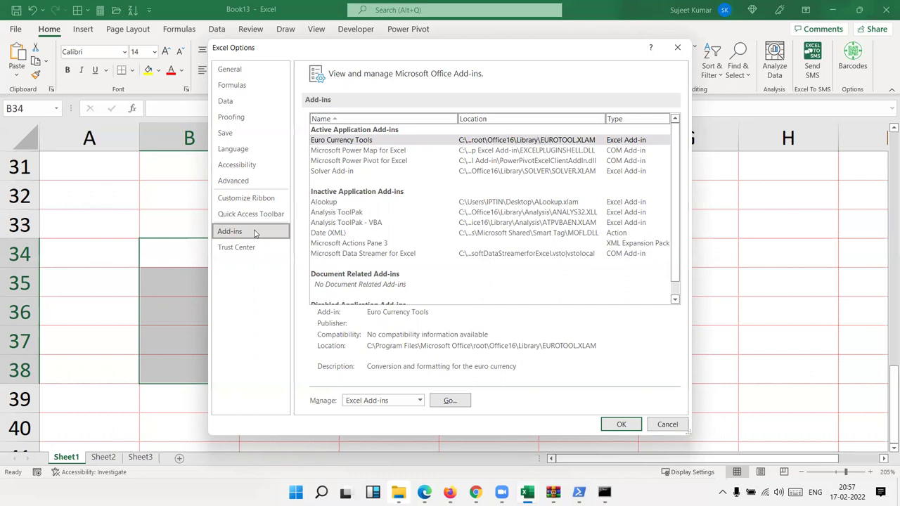
# - Open the Excel Add-ins manager, cancel Browse, dismiss the missing Alookup warning, and cancel without changes
pyautogui.click(447, 400)
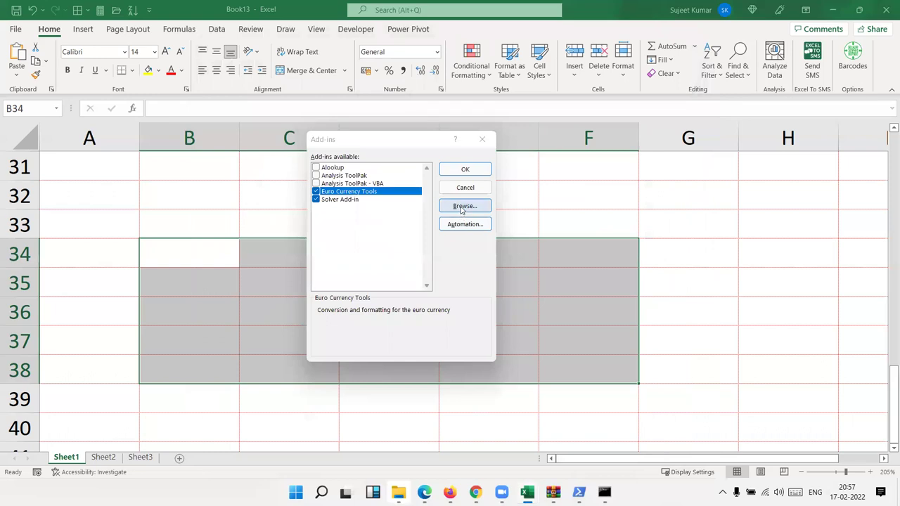
pyautogui.click(462, 206)
pyautogui.click(739, 147)
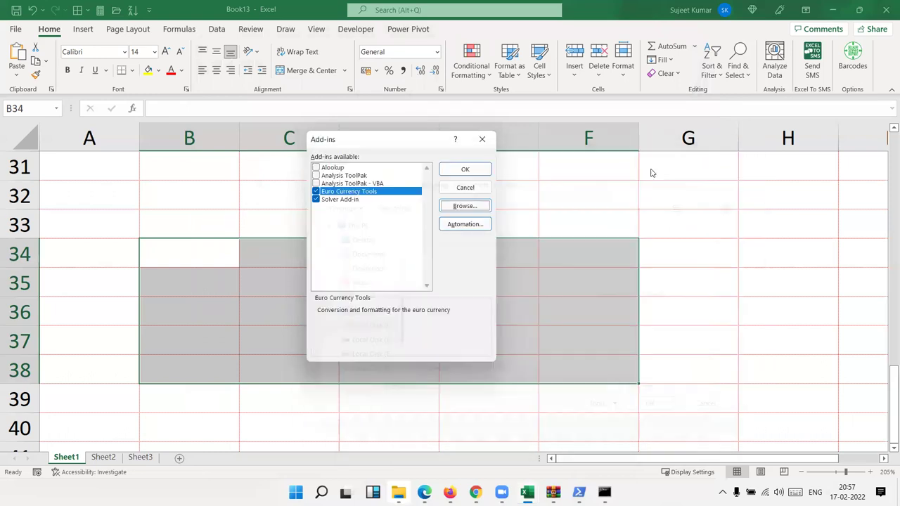
pyautogui.doubleClick(345, 168)
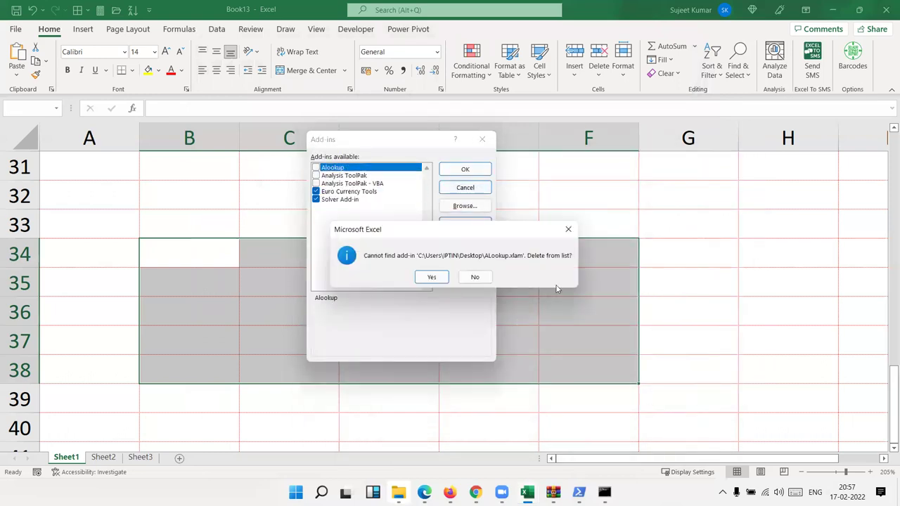
pyautogui.click(567, 230)
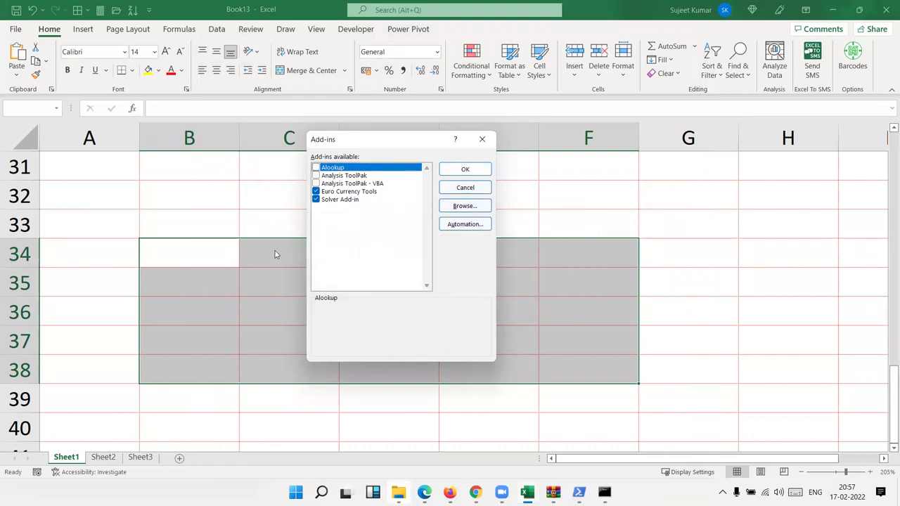
pyautogui.click(465, 188)
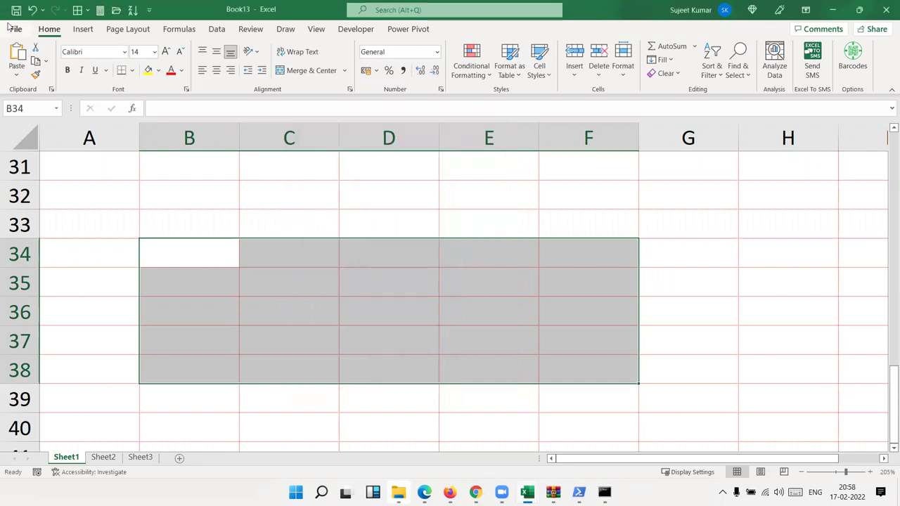
pyautogui.click(16, 29)
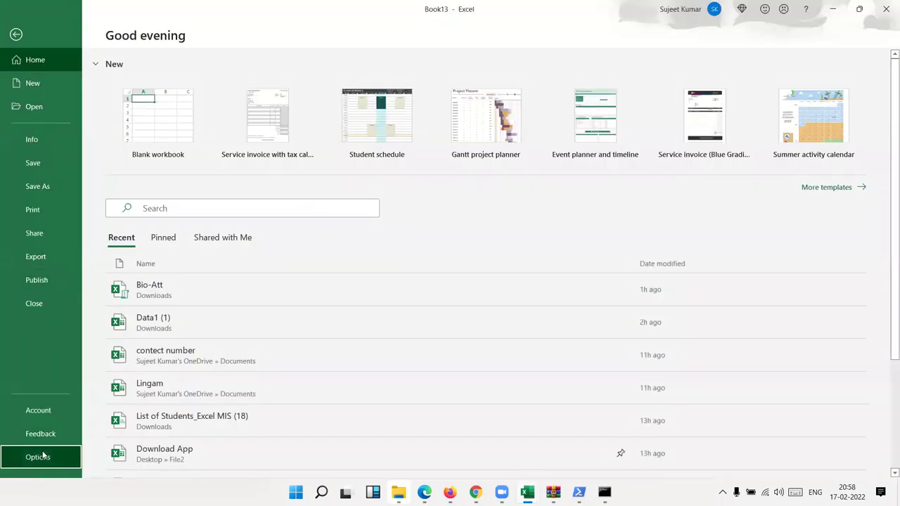
pyautogui.click(38, 456)
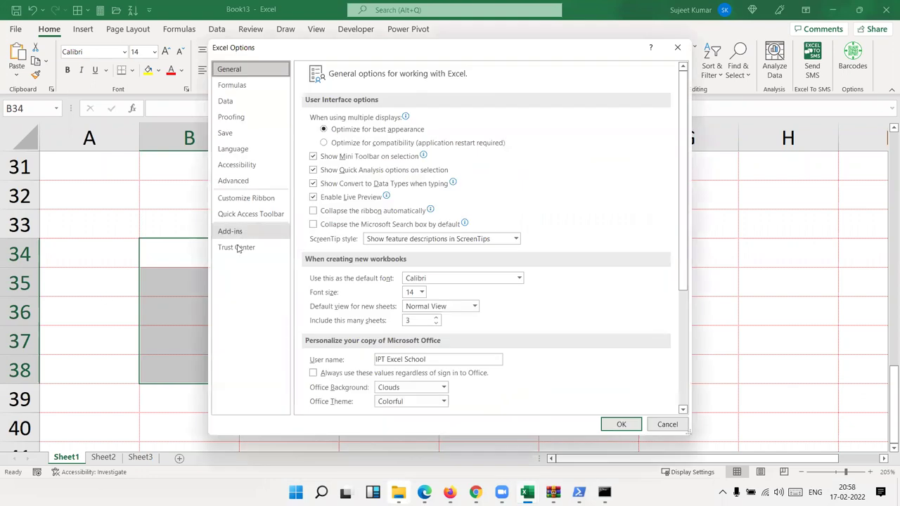
pyautogui.click(236, 248)
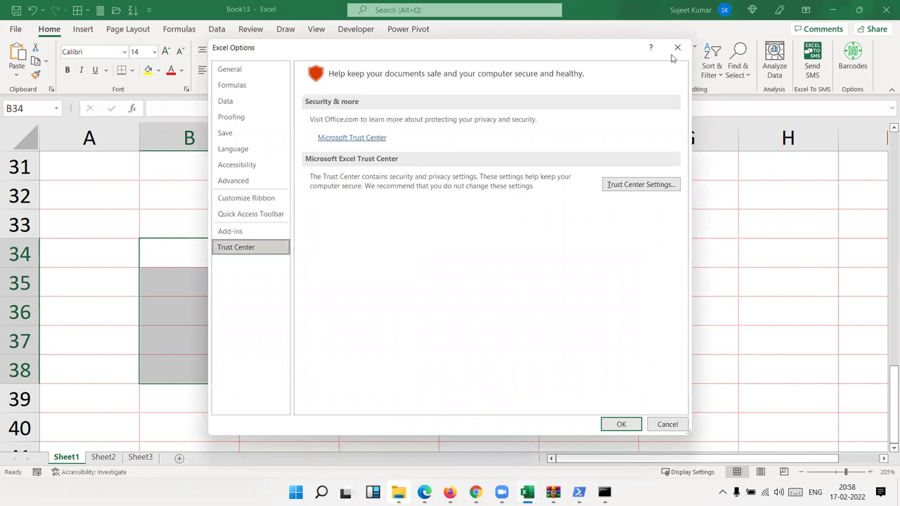
pyautogui.click(675, 47)
pyautogui.click(15, 29)
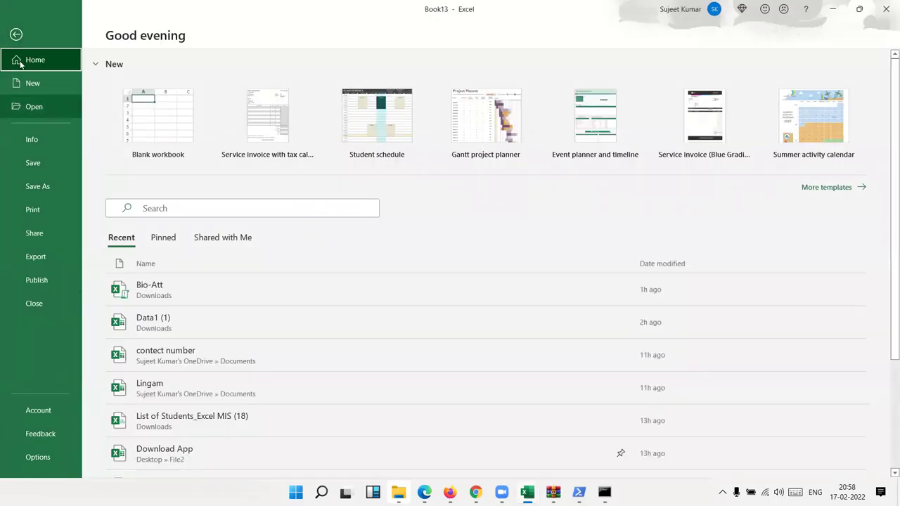
pyautogui.click(20, 34)
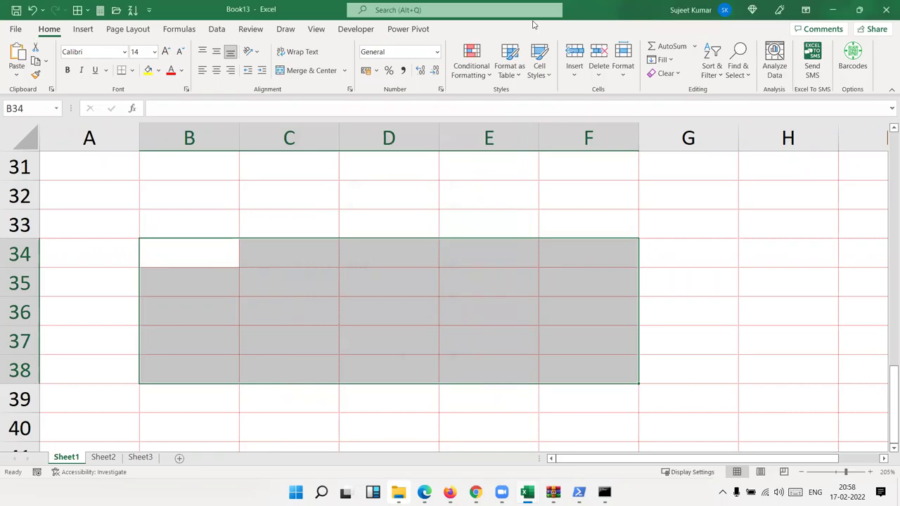